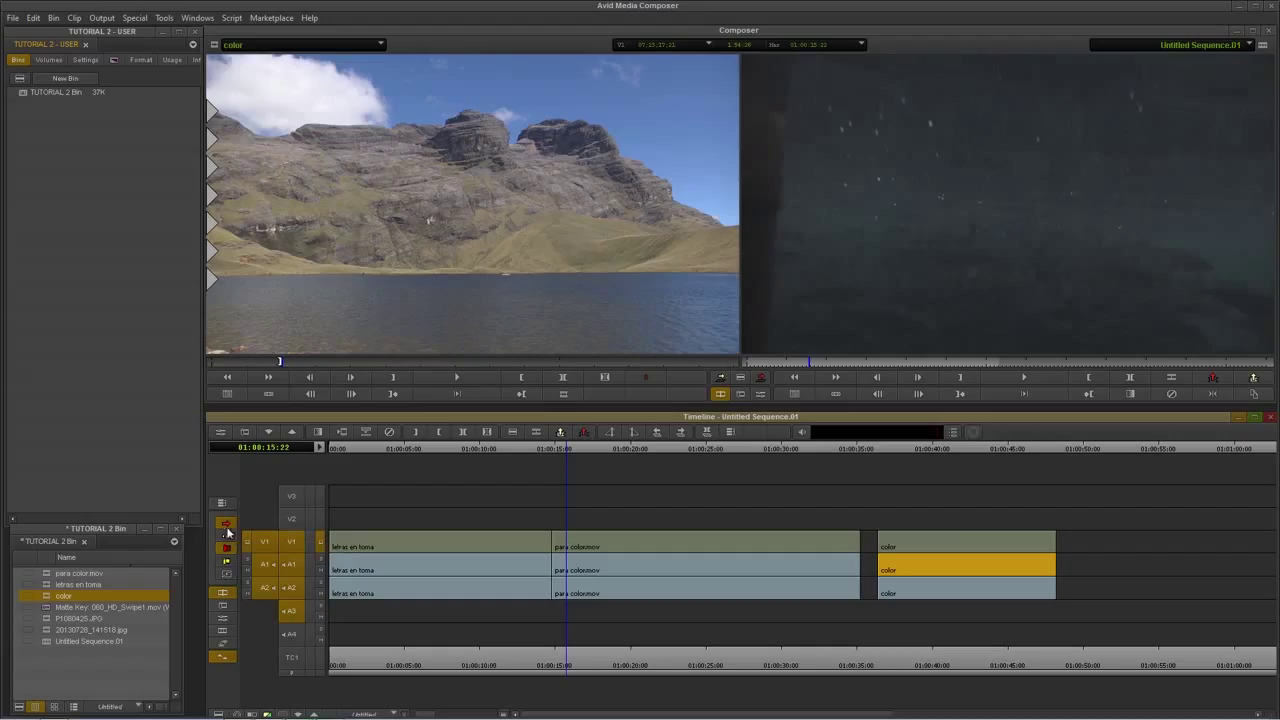
- Turn on lift/overwrite segment mode and select the video segment of para color.mov on track V1
click(227, 530)
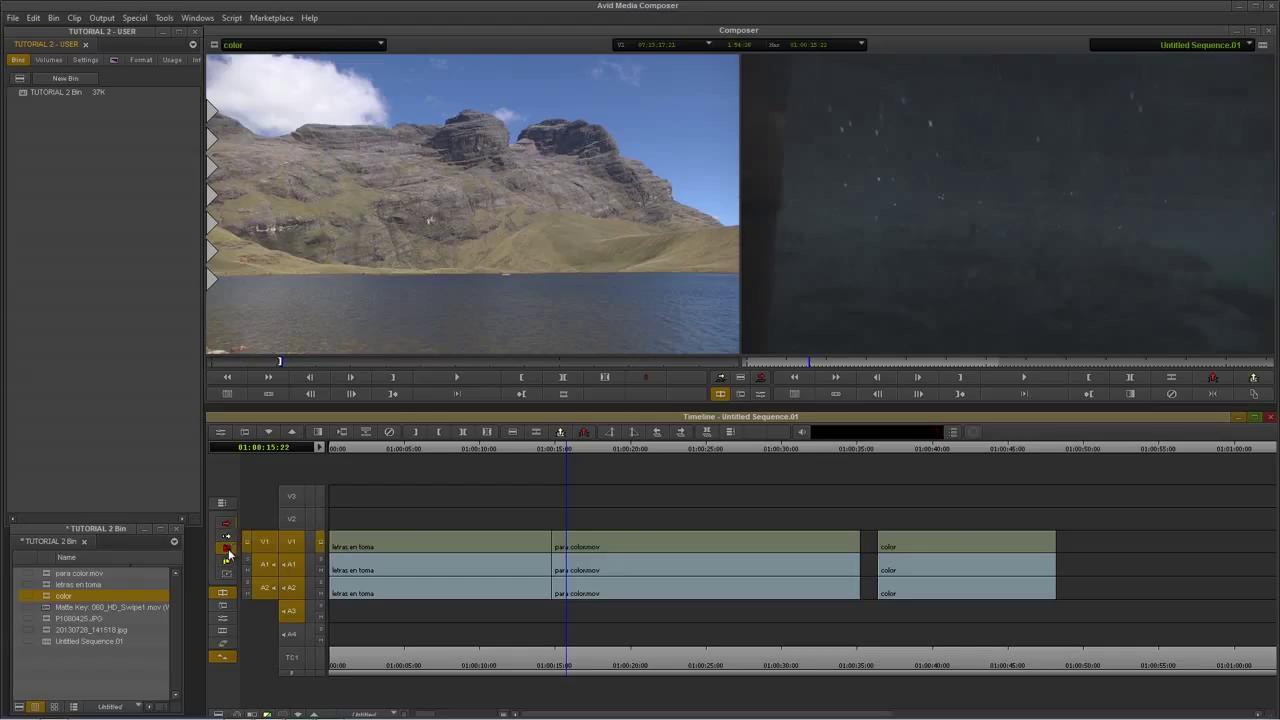
click(226, 523)
click(457, 541)
click(646, 541)
click(600, 566)
click(479, 543)
click(478, 570)
click(617, 568)
click(617, 545)
click(616, 570)
click(614, 591)
click(615, 570)
click(617, 547)
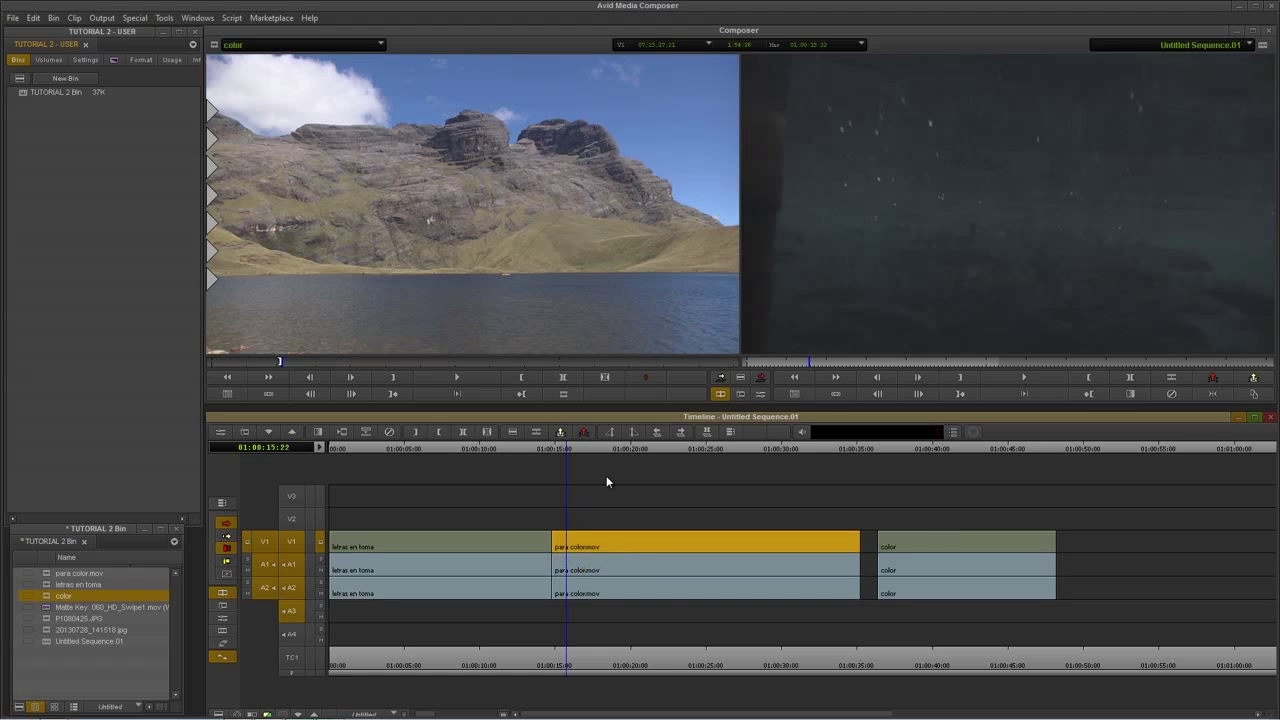
- Move the para color.mov video segment up to track V2 at the sequence start, directly above letras en toma
drag(570, 449, 633, 455)
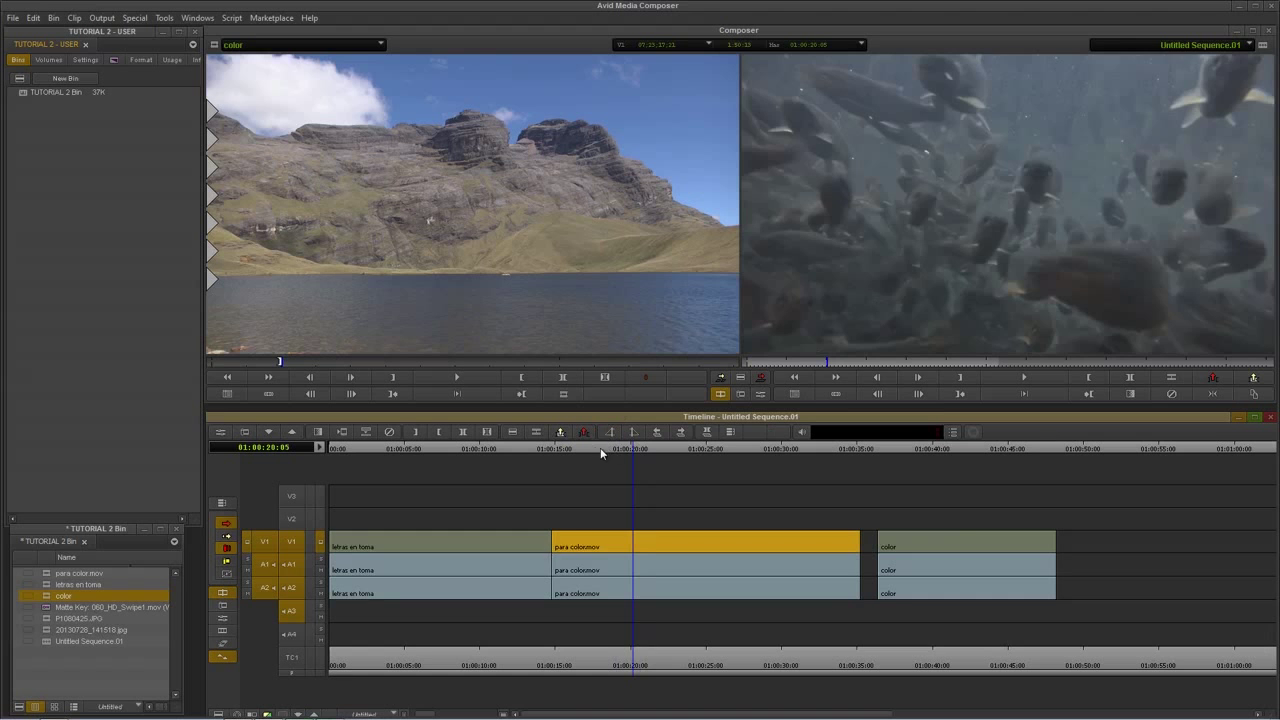
click(625, 449)
click(628, 448)
click(469, 449)
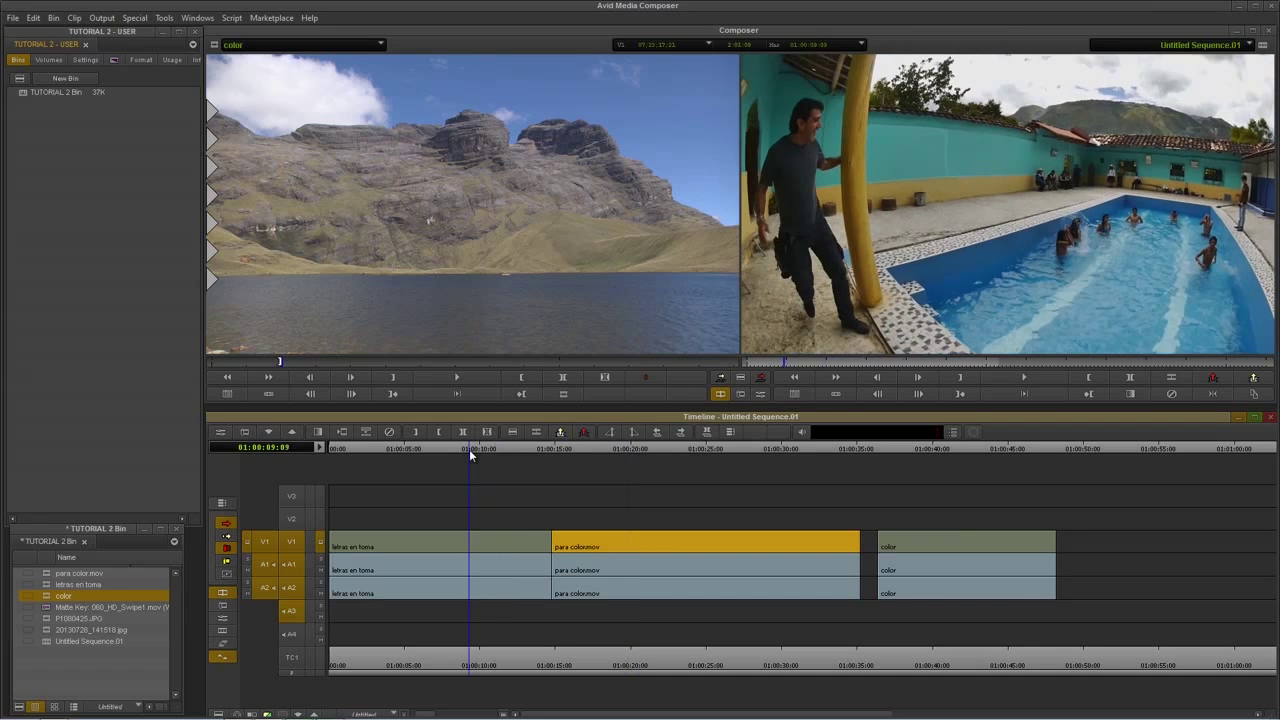
drag(586, 537, 364, 524)
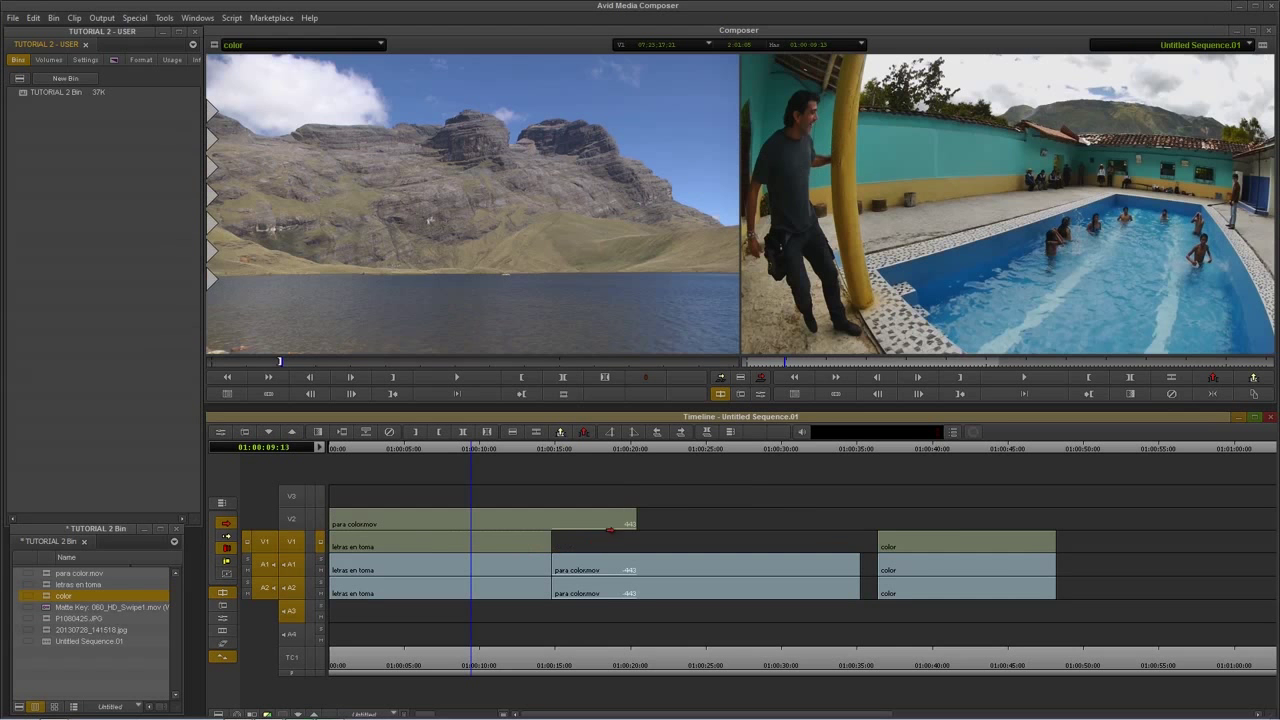
- Mark the range from about 01:00:14 to 01:00:30:12, include track V2, and lift the marked material
click(543, 446)
key(o)
click(790, 449)
key(o)
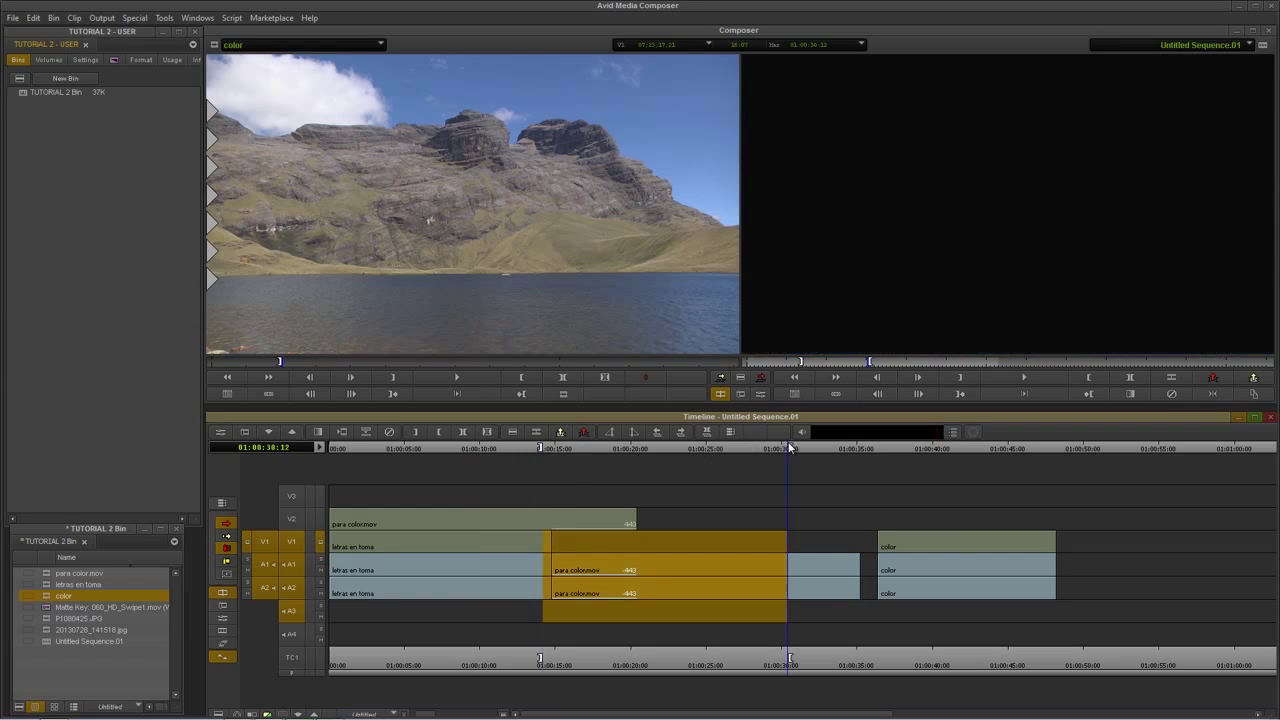
click(295, 520)
key(z)
- Enlarge the timeline around 01:00:05:12, select para color.mov on V2, and list the Blend video effects
click(410, 449)
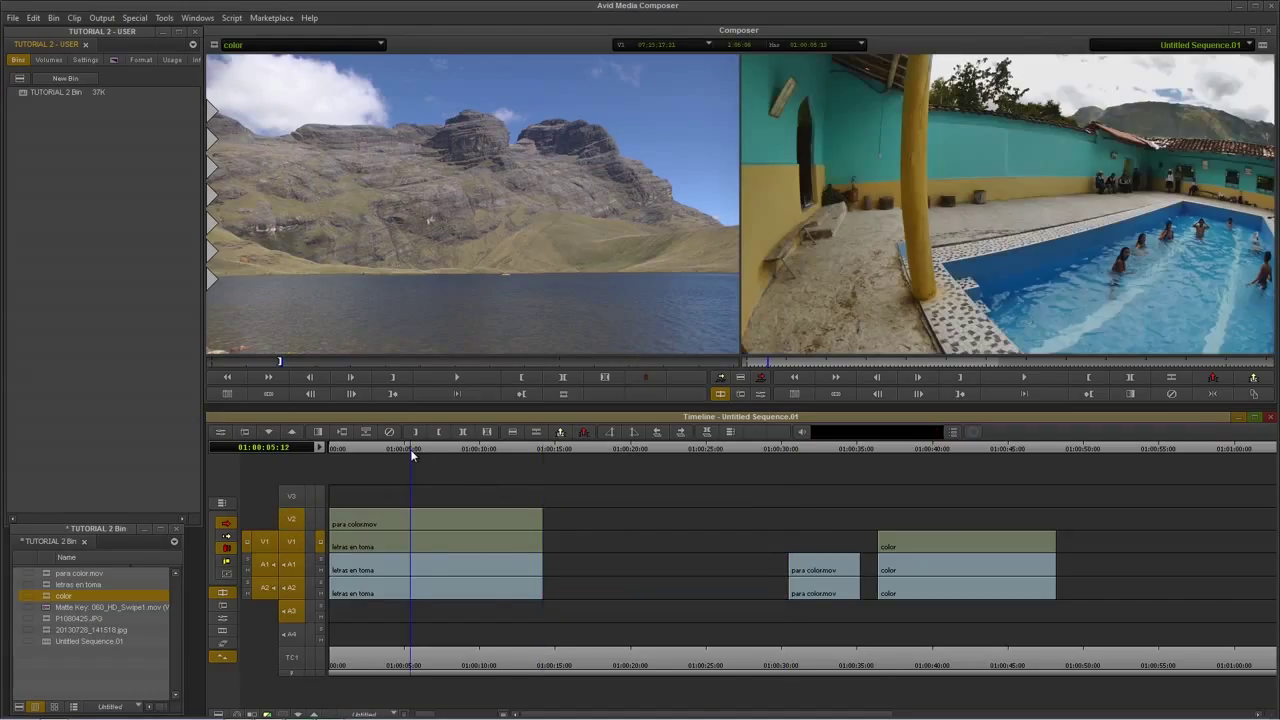
key(ctrl+bracketright)
click(508, 520)
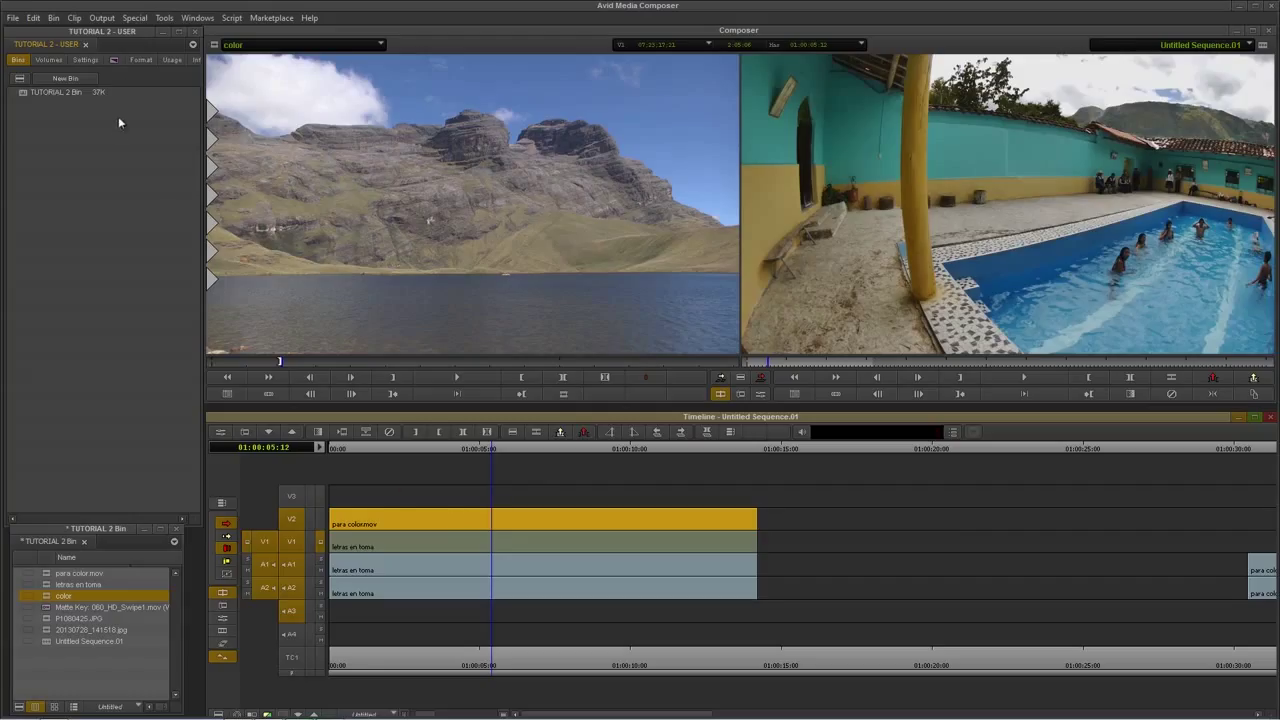
click(113, 61)
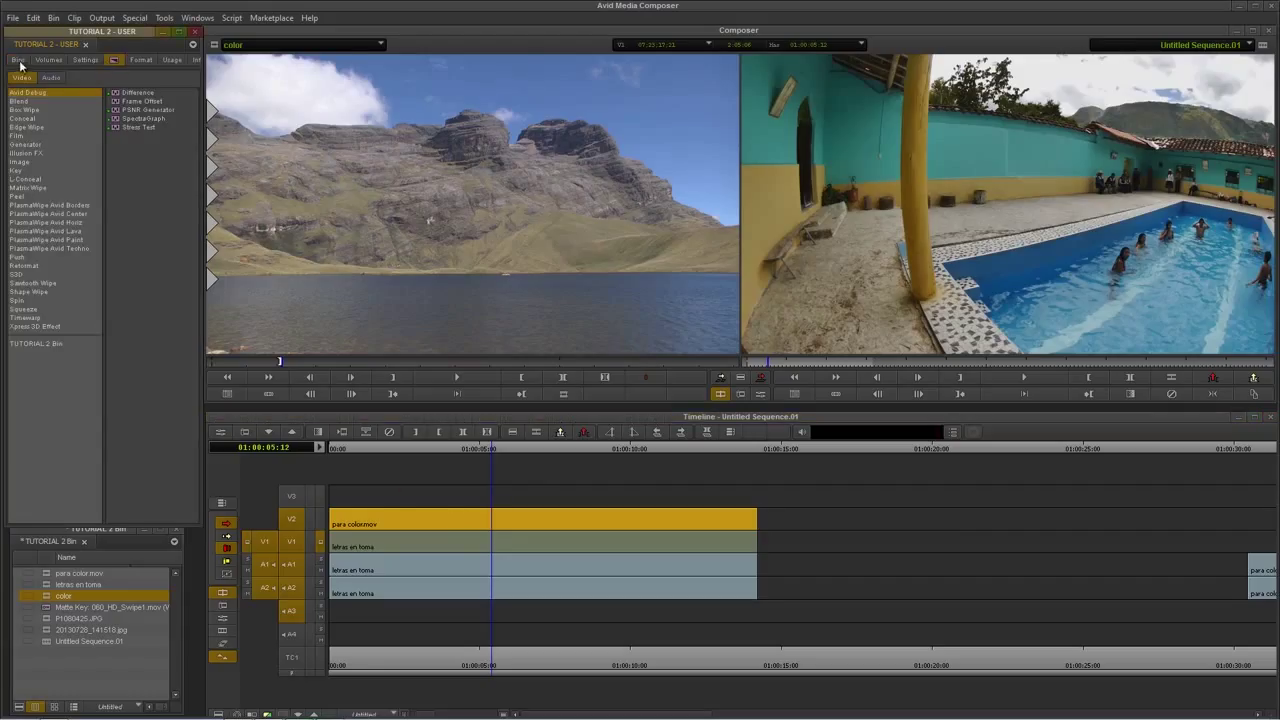
click(17, 61)
click(85, 60)
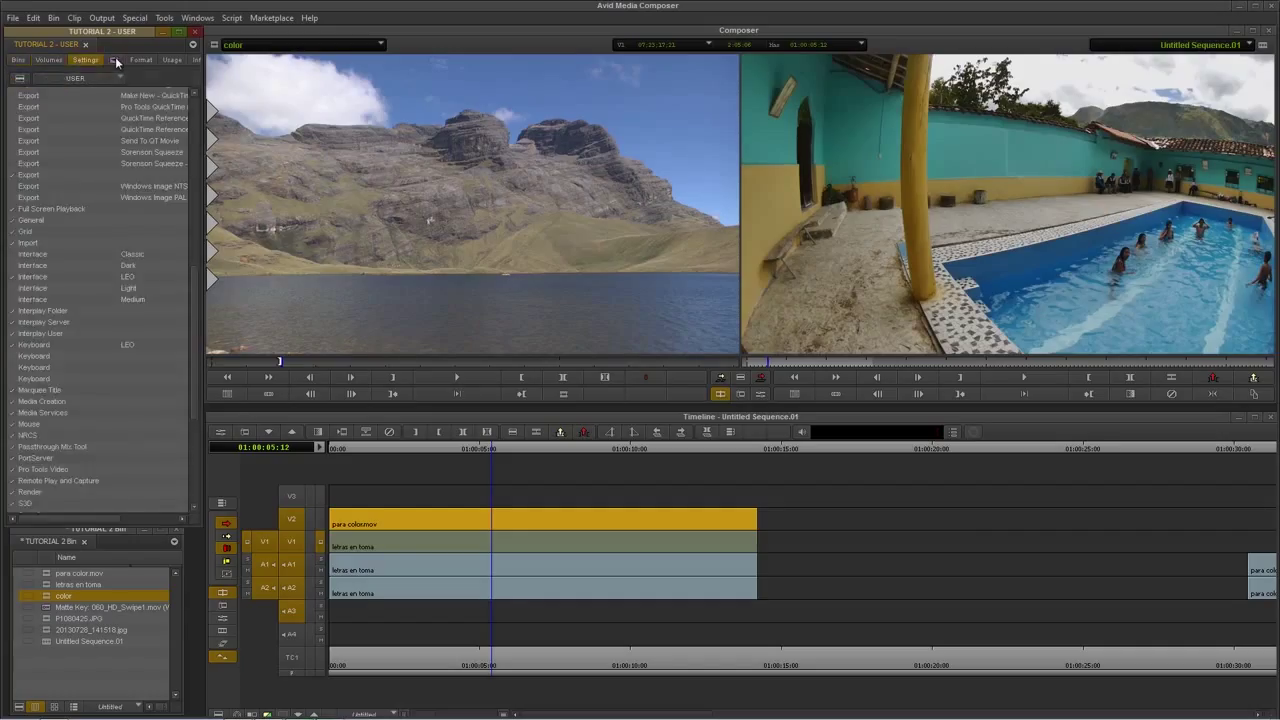
click(113, 60)
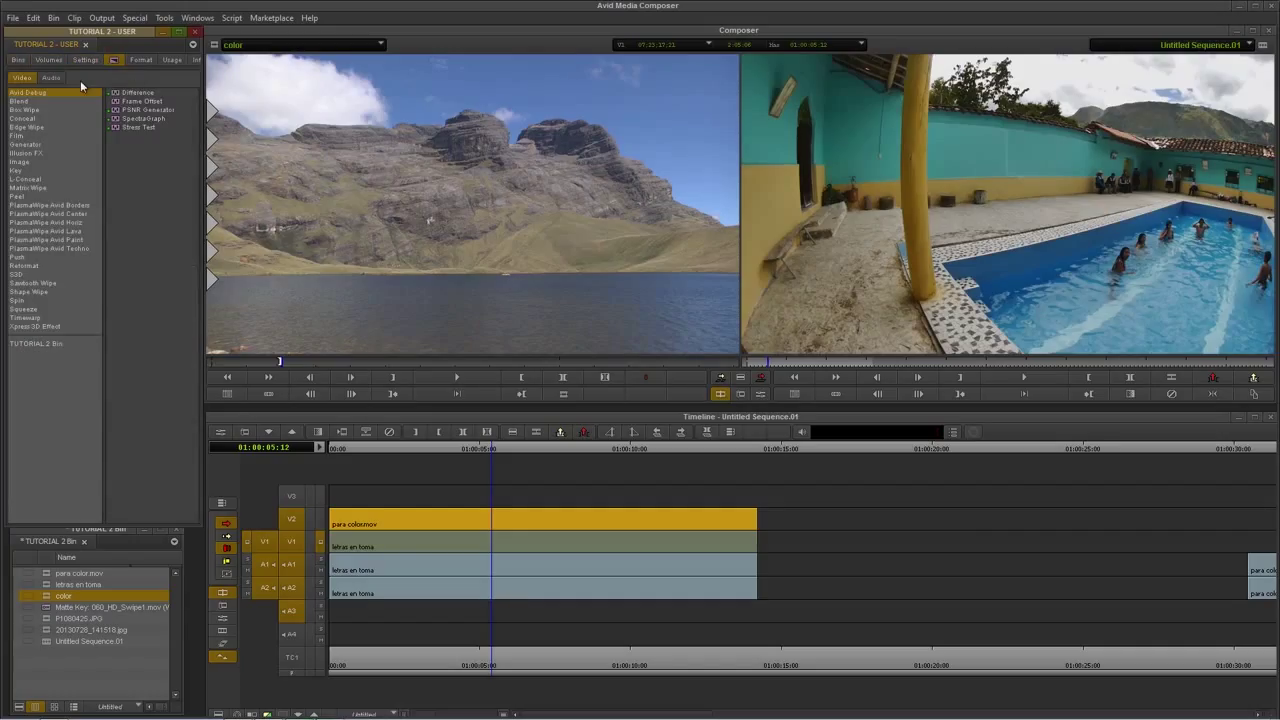
click(24, 103)
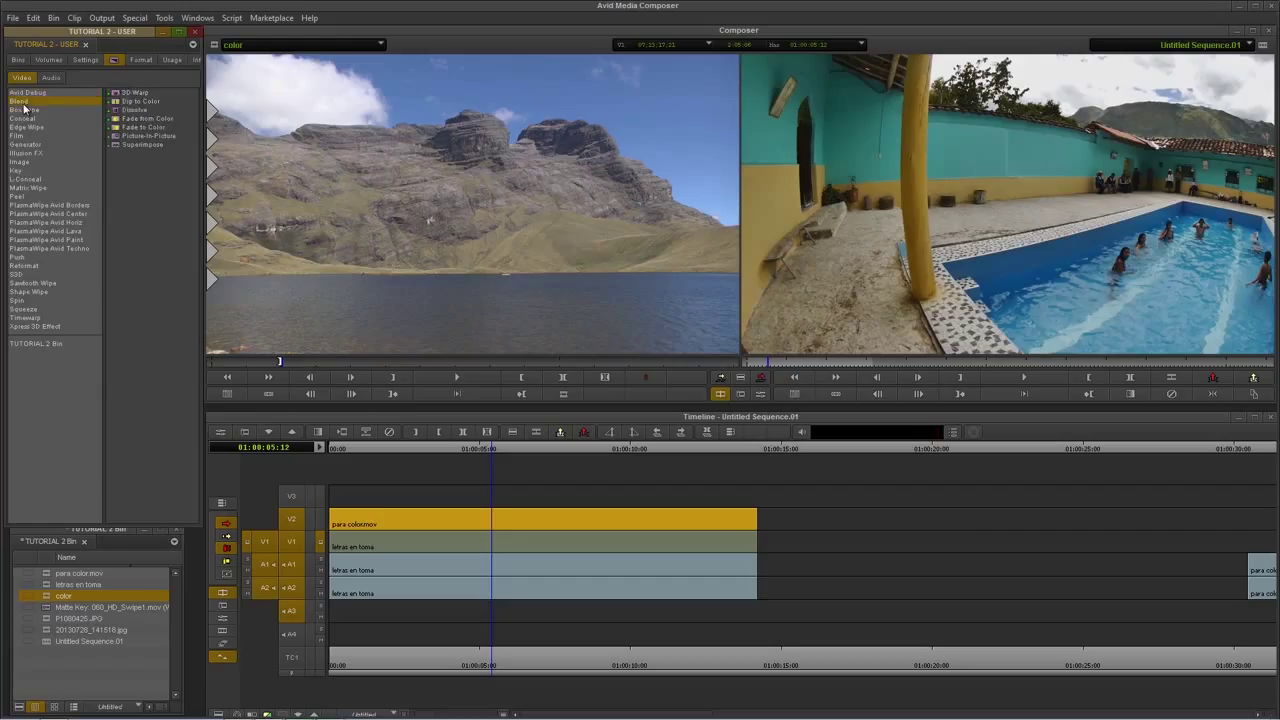
- Apply the Picture-in-Picture effect to para color.mov on V2 and to letras en toma on V1
click(117, 94)
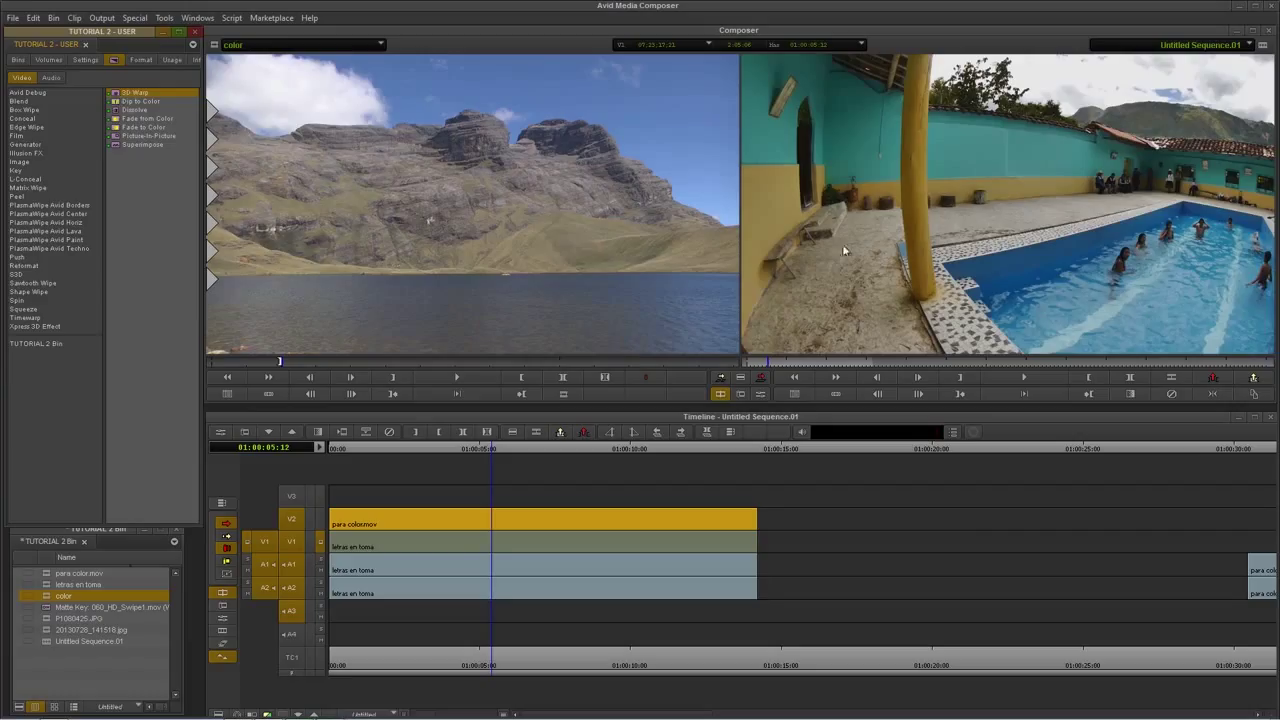
click(118, 137)
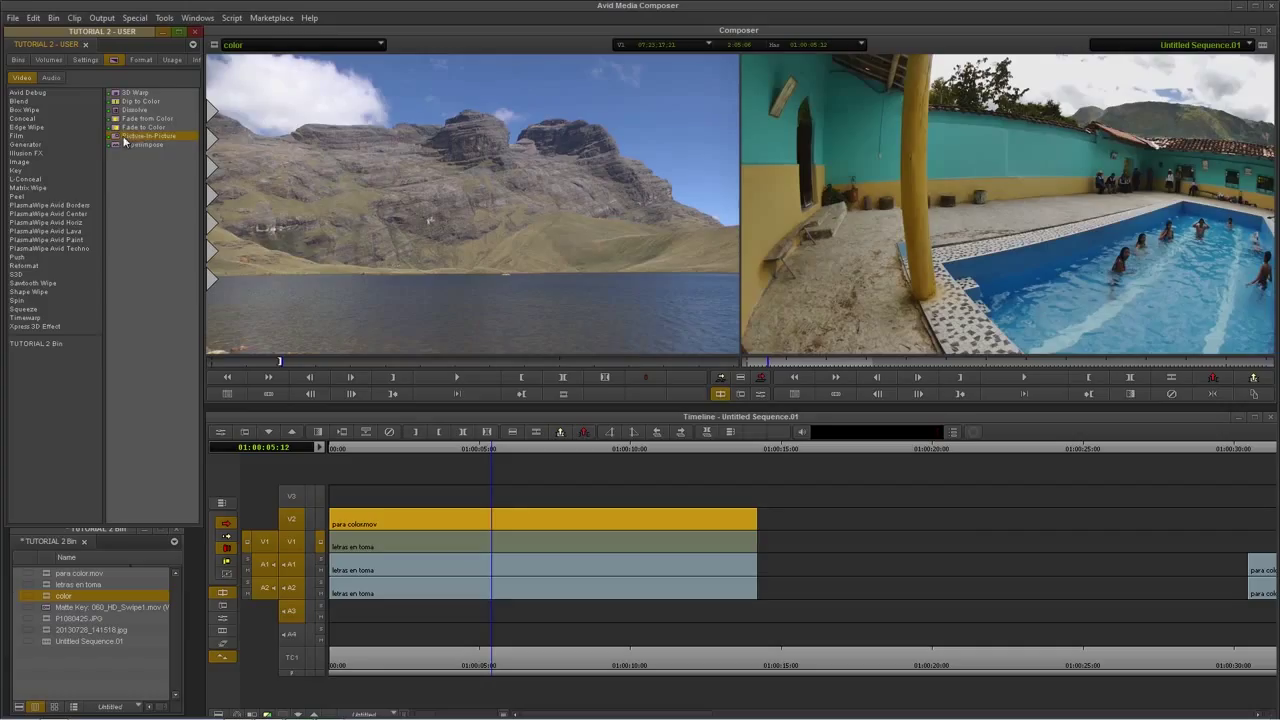
drag(165, 155, 505, 525)
click(506, 523)
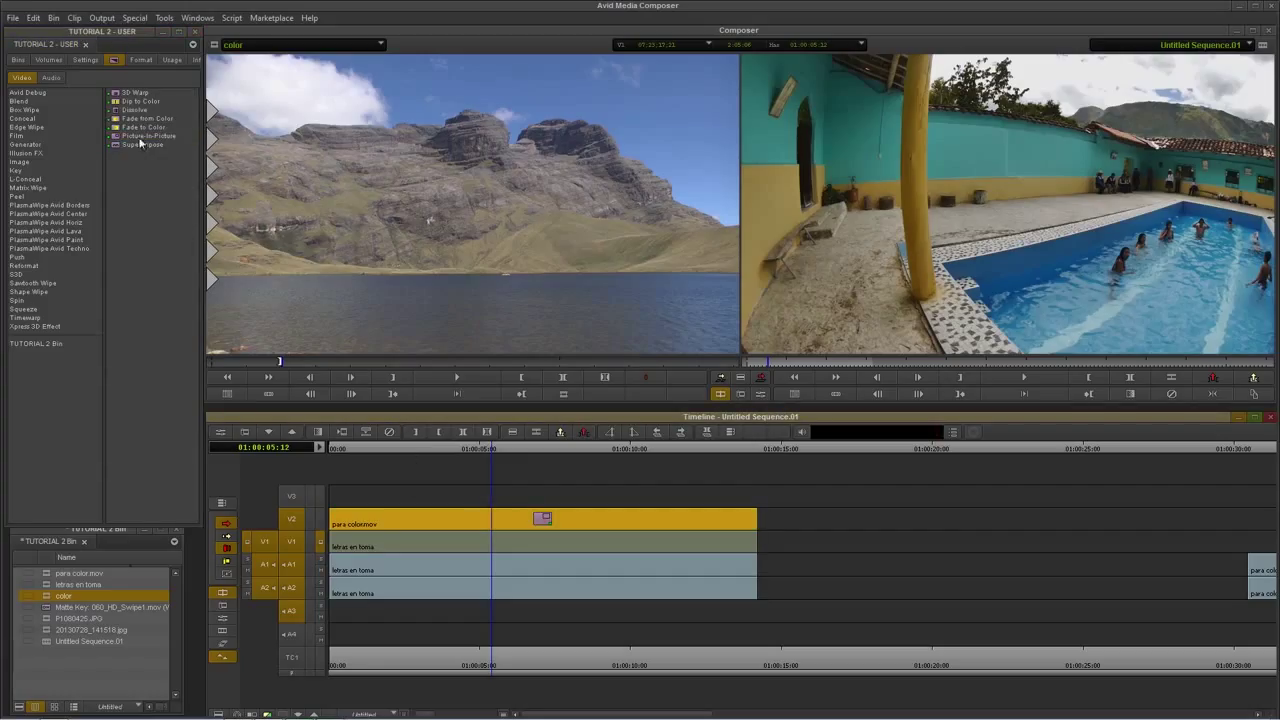
drag(130, 136, 551, 538)
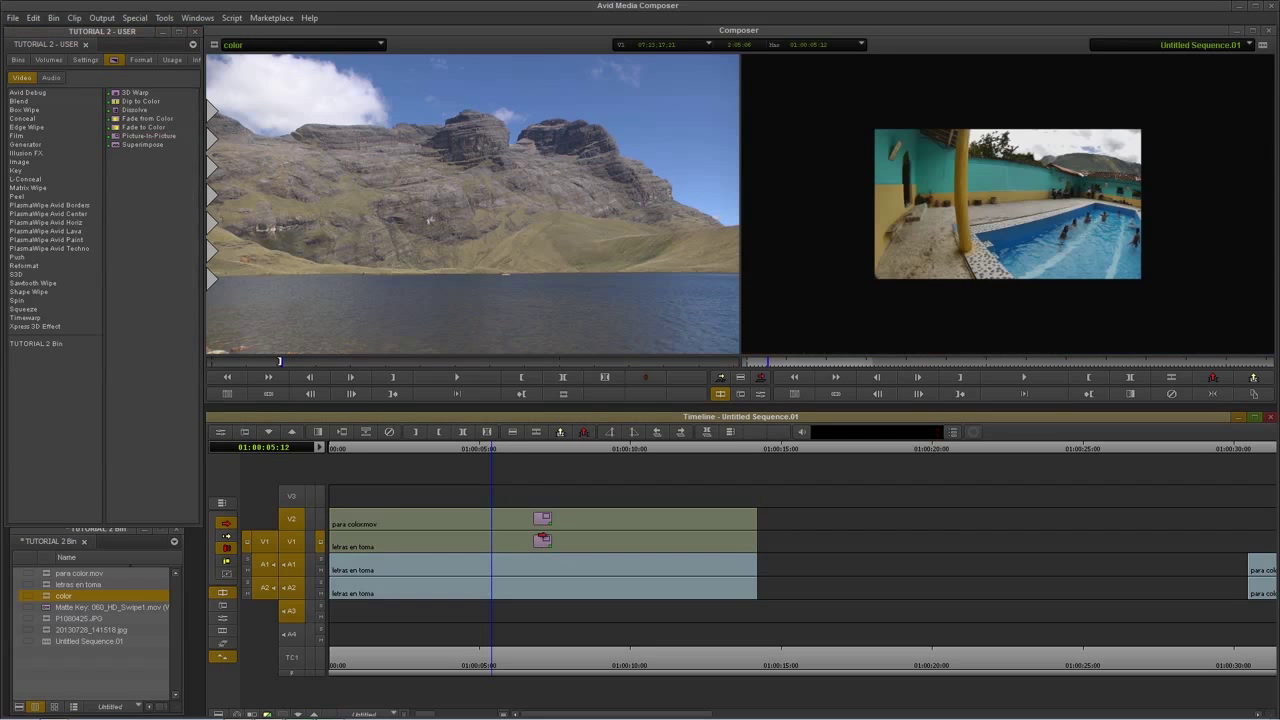
- Open the Picture-in-Picture settings of para color.mov on V2 and set its X position to -270
mouse_move(516, 448)
mouse_down()
mouse_move(546, 448)
mouse_move(530, 449)
mouse_up()
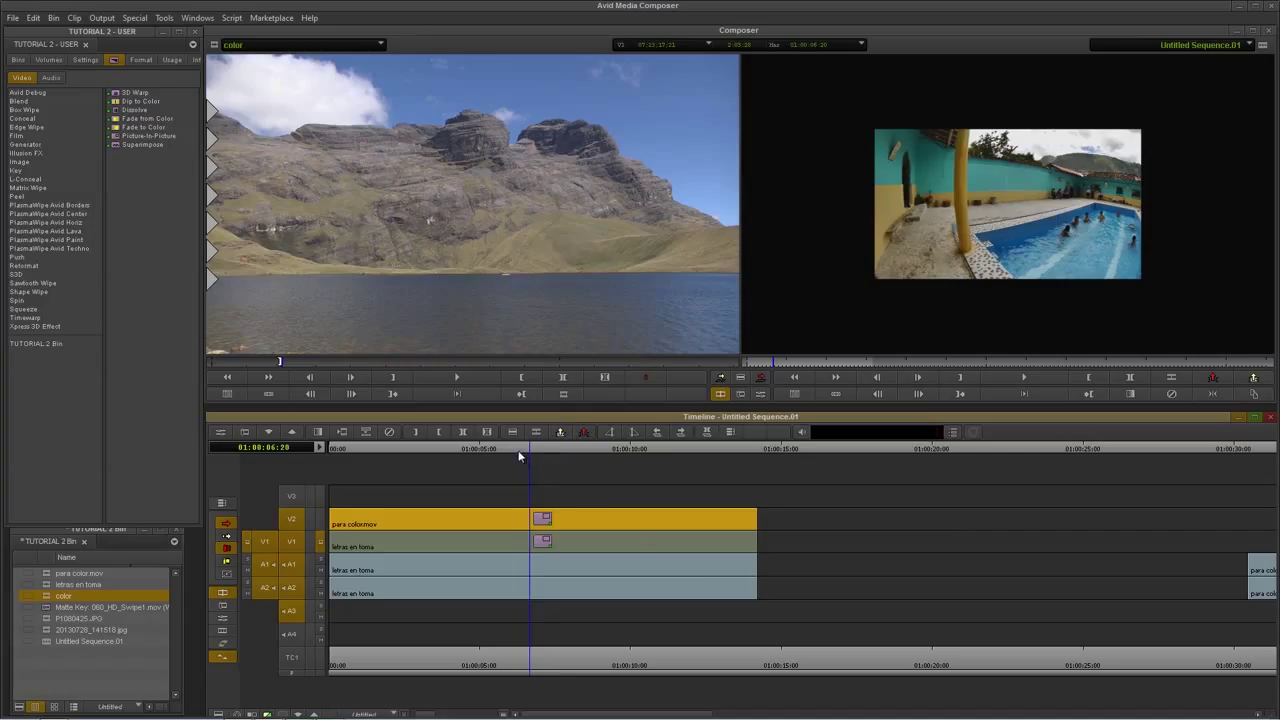
click(551, 448)
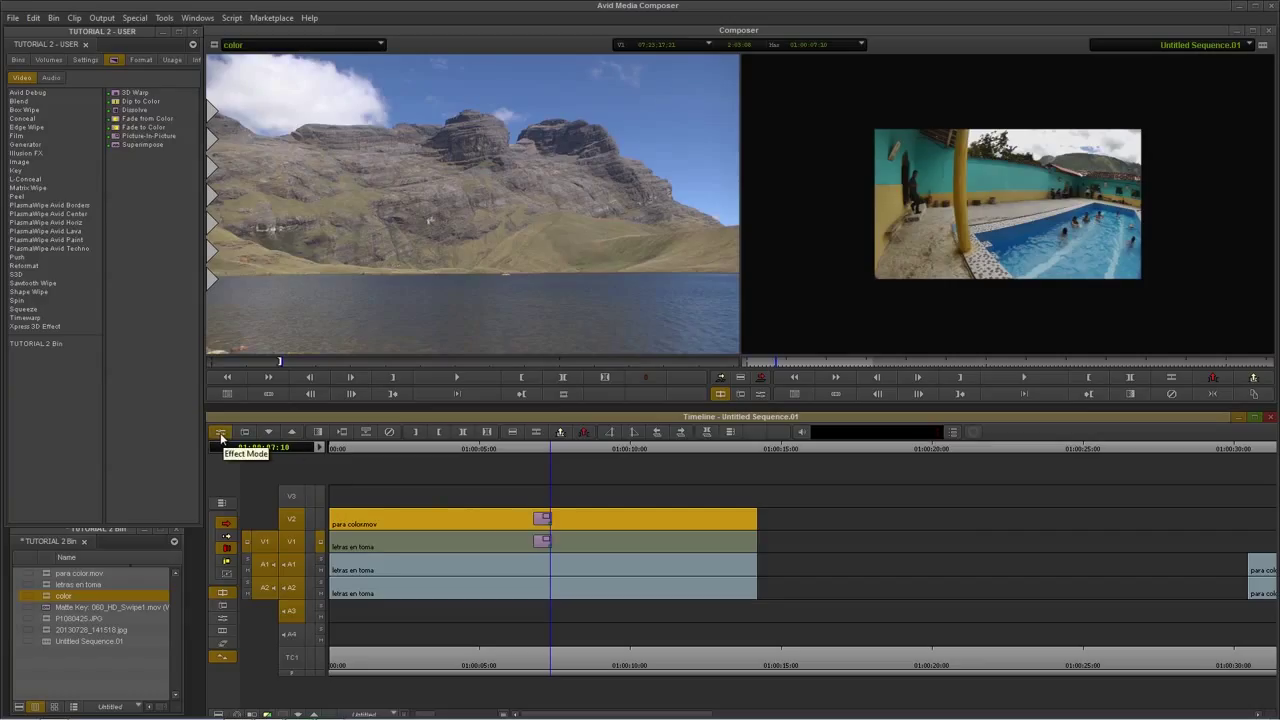
click(541, 520)
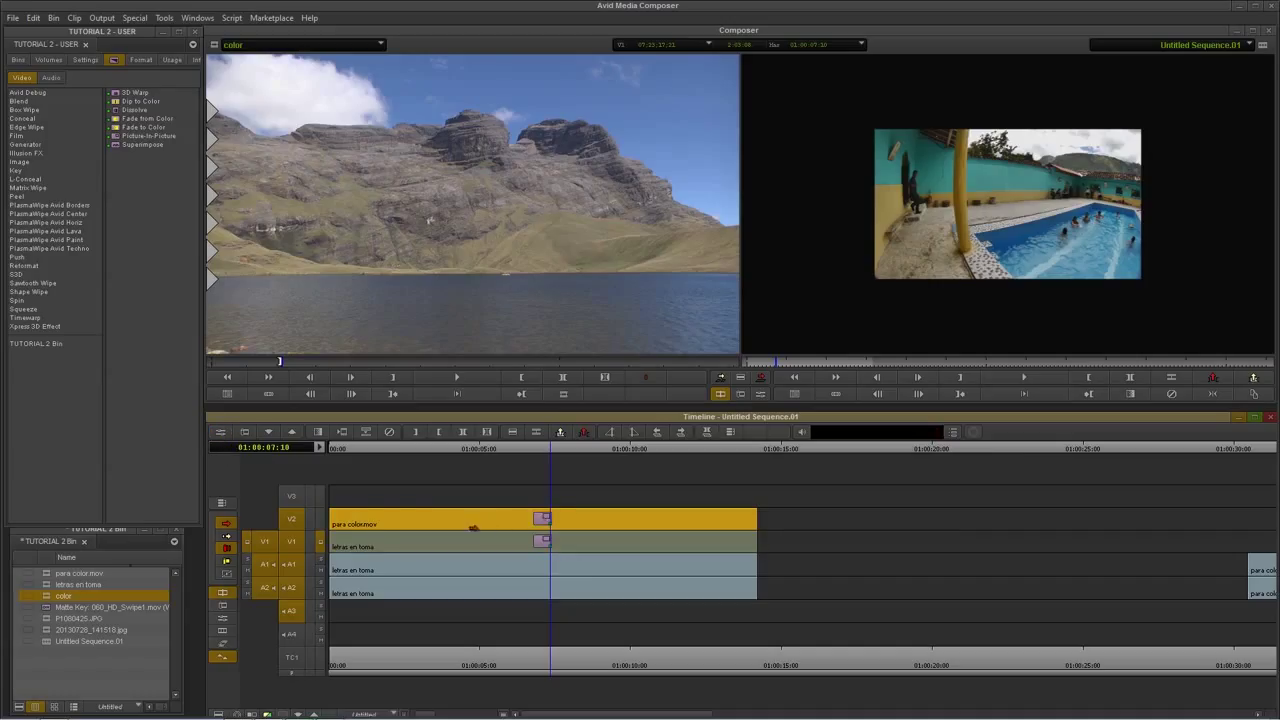
click(220, 431)
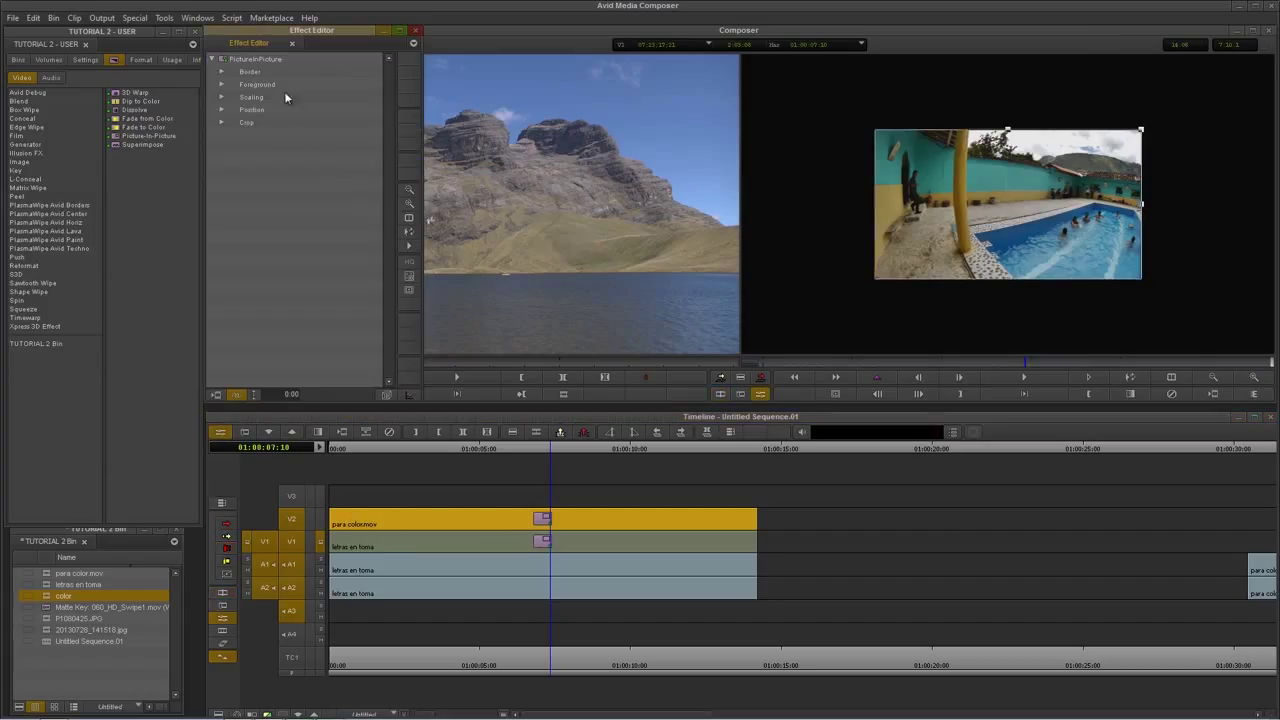
click(222, 111)
drag(309, 124, 302, 125)
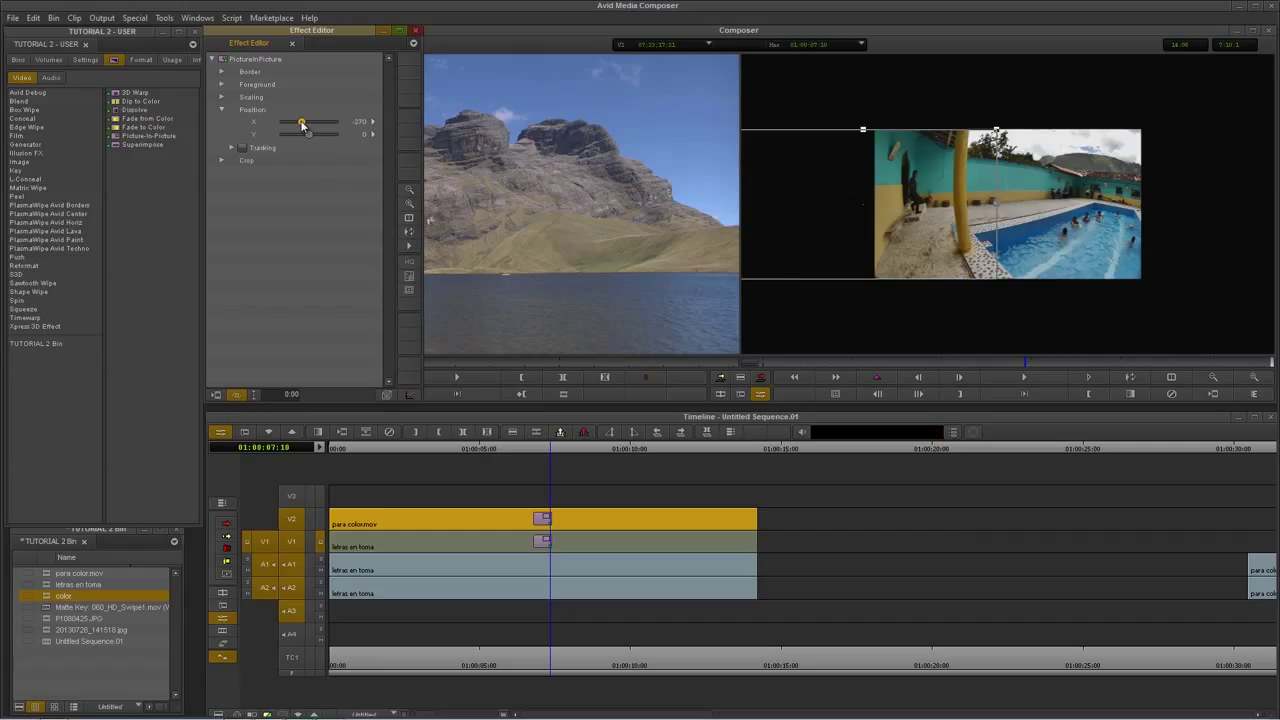
- Set the Picture-in-Picture X position of letras en toma on V1 to 270
click(558, 540)
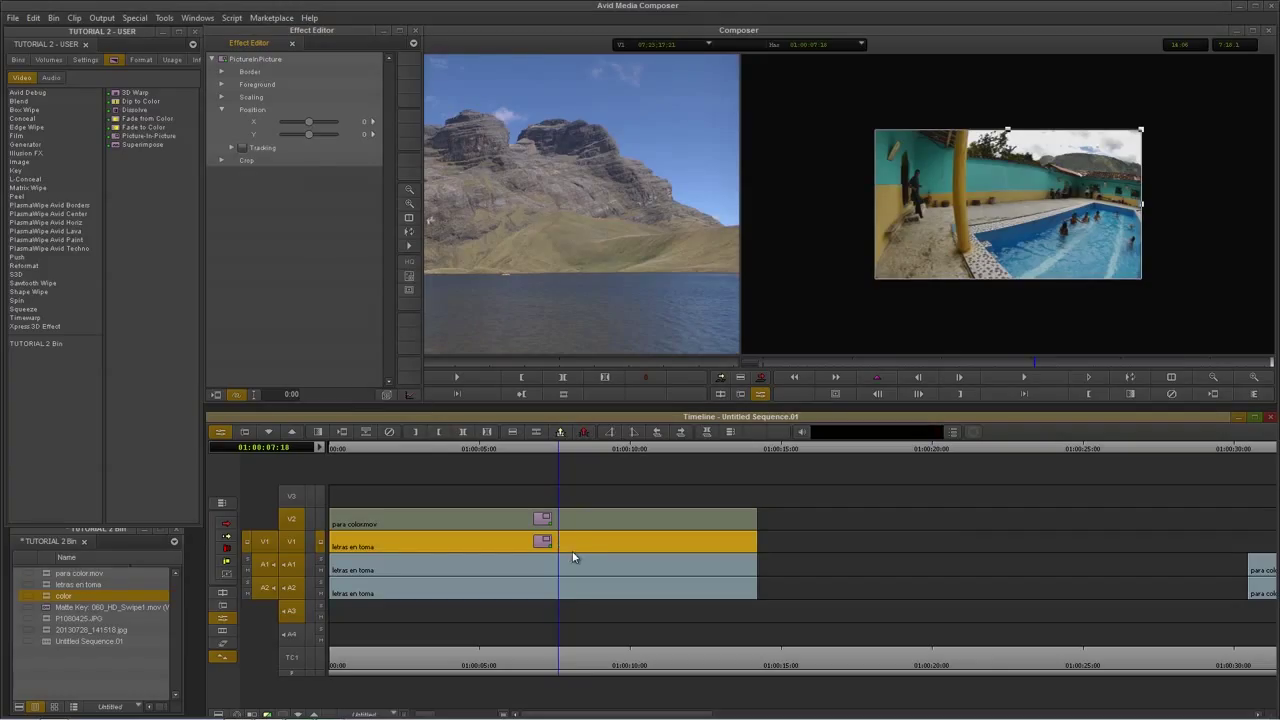
click(313, 124)
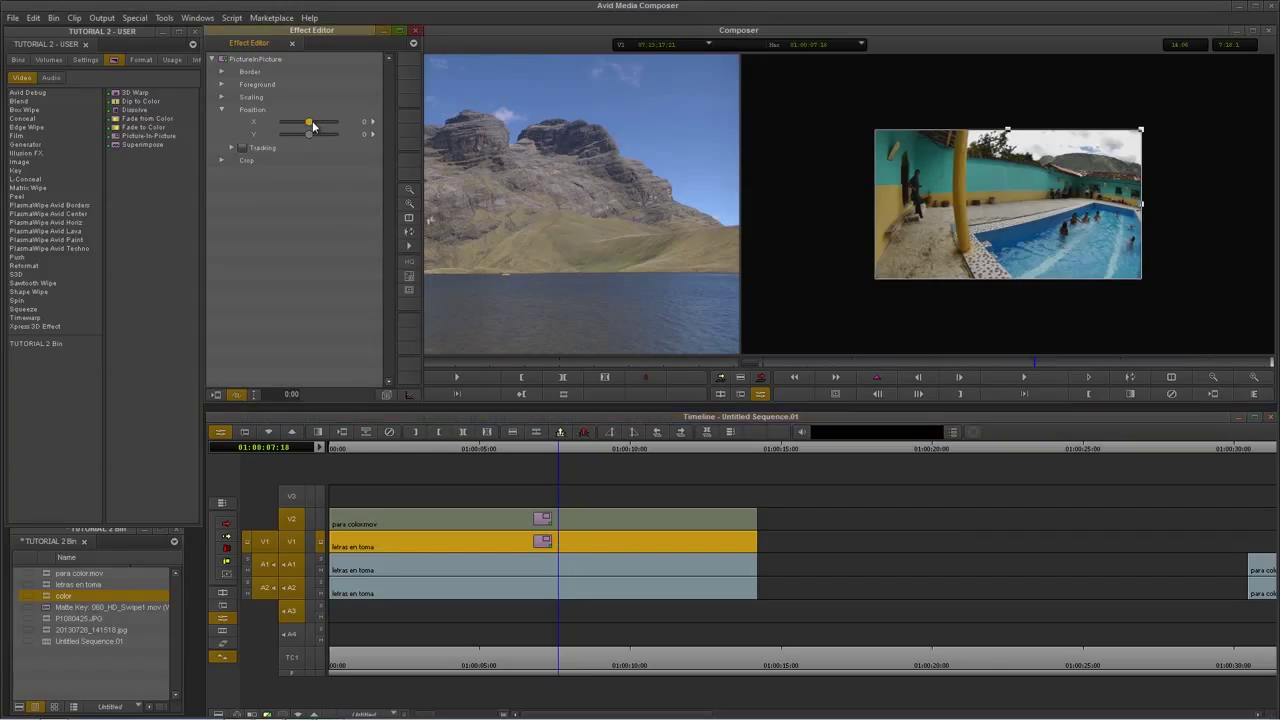
drag(313, 124, 320, 123)
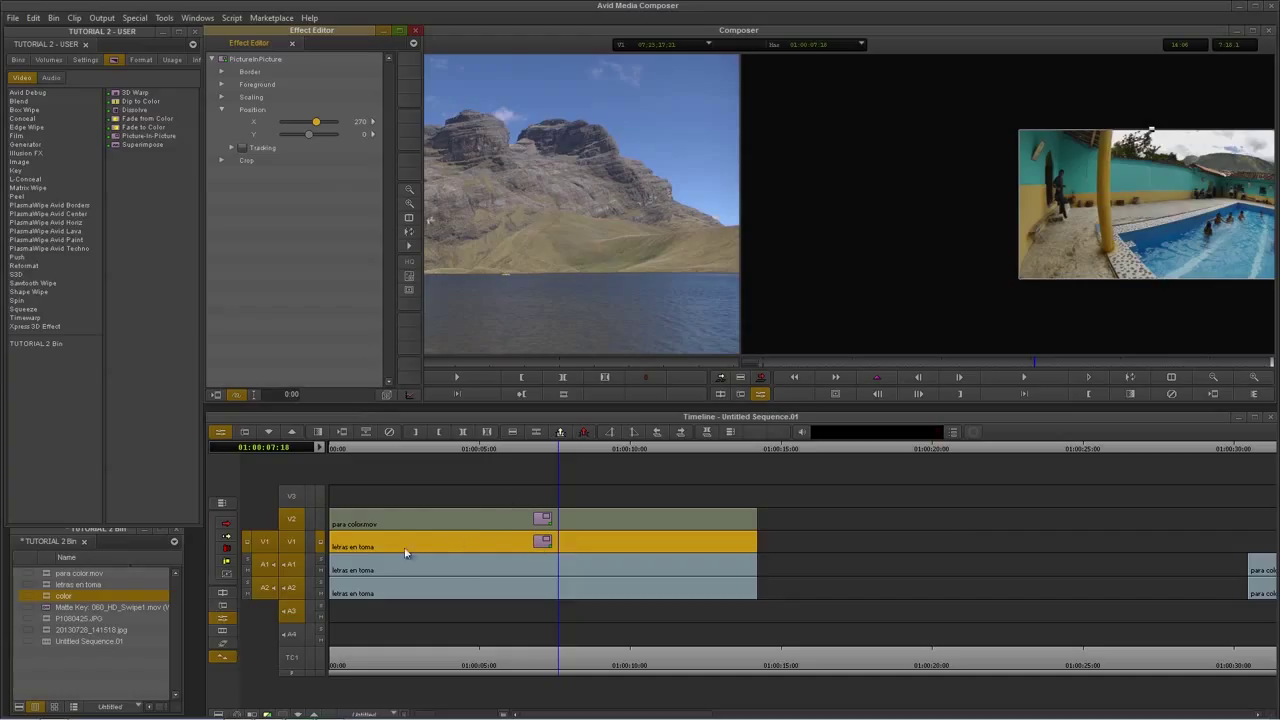
- Switch video monitoring to track V3 to display both layered clips, and scrub through the sequence to 01:00:06:27
click(321, 518)
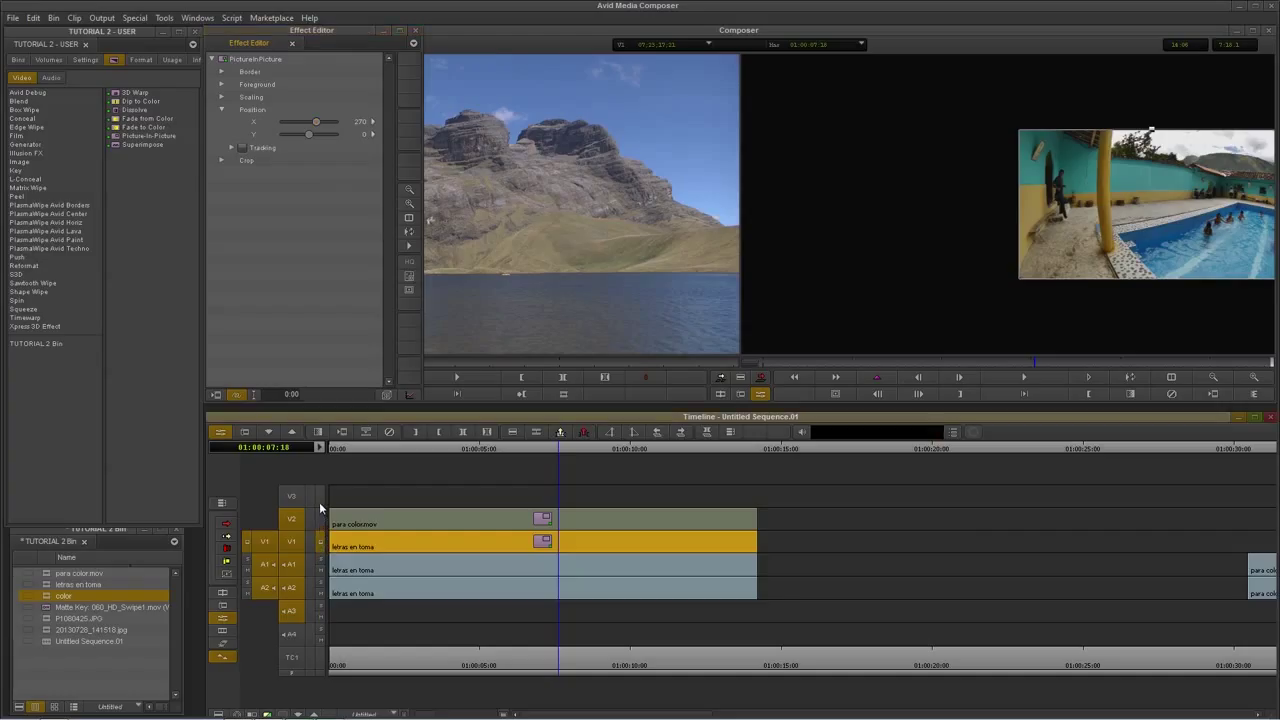
click(320, 518)
click(319, 510)
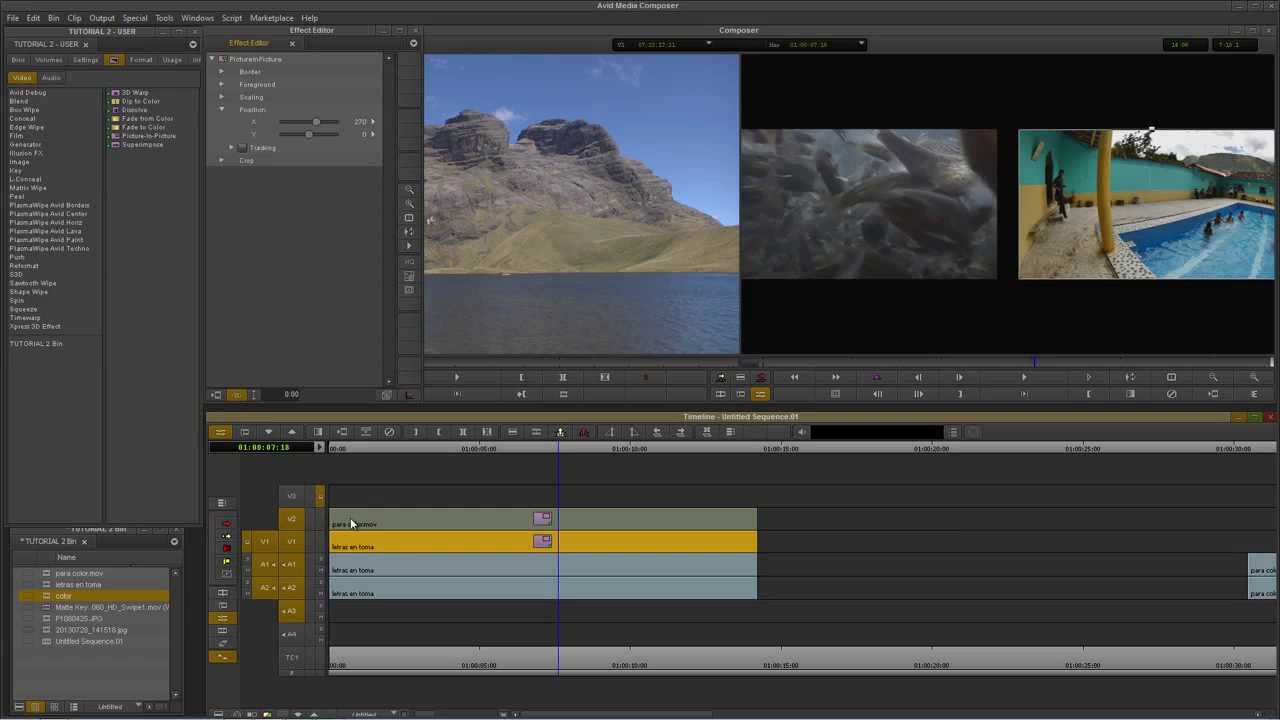
drag(410, 447, 537, 461)
- Reopen the Picture-in-Picture settings of para color.mov on V2 and set its X position to -240
click(530, 515)
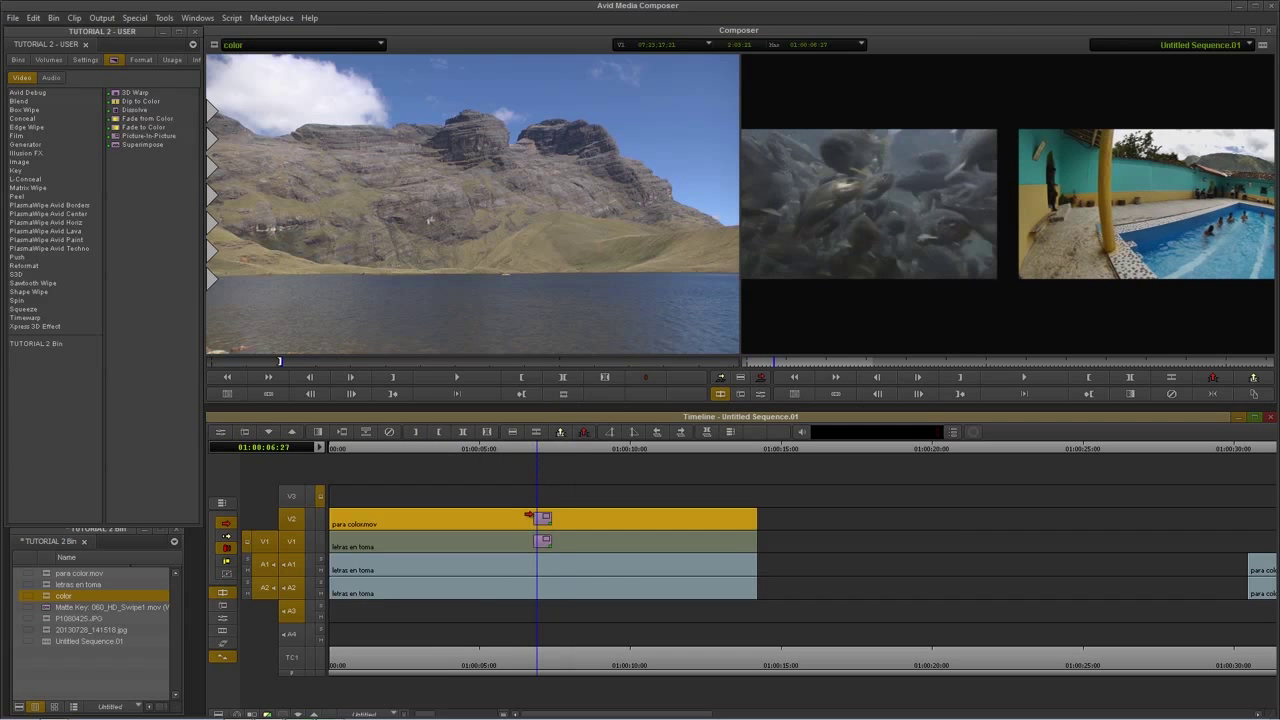
click(221, 431)
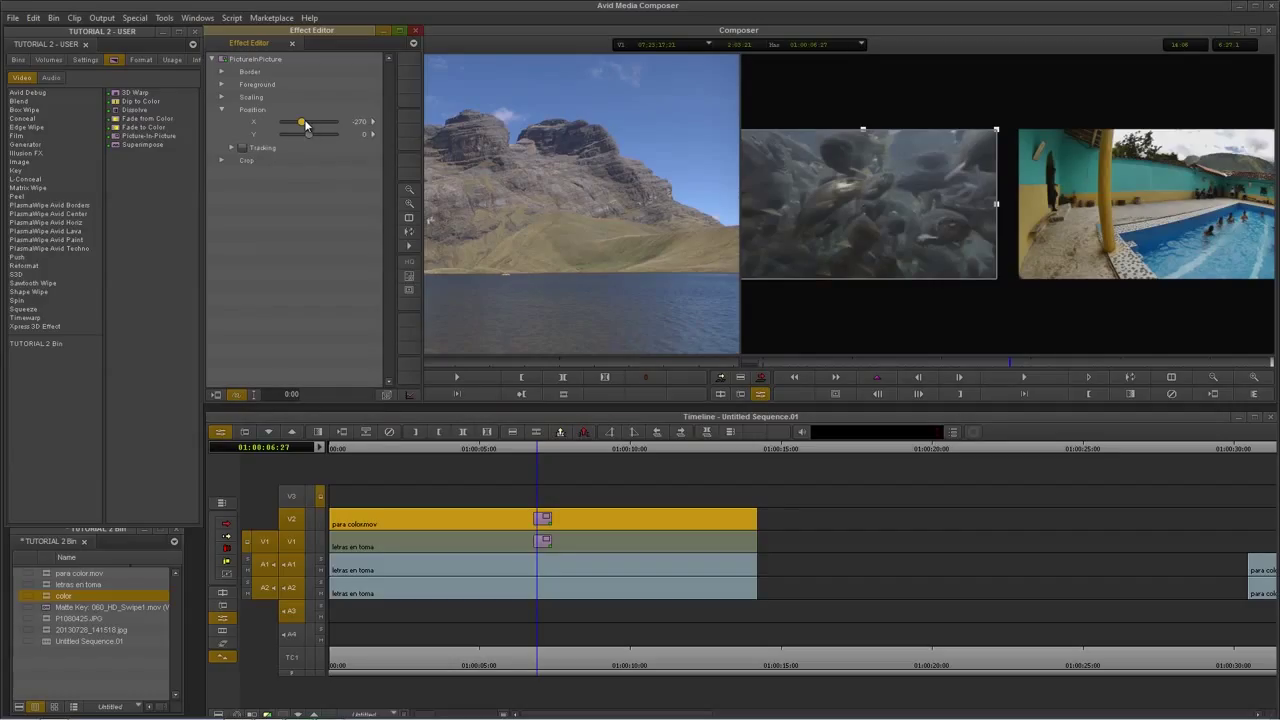
drag(305, 124, 307, 126)
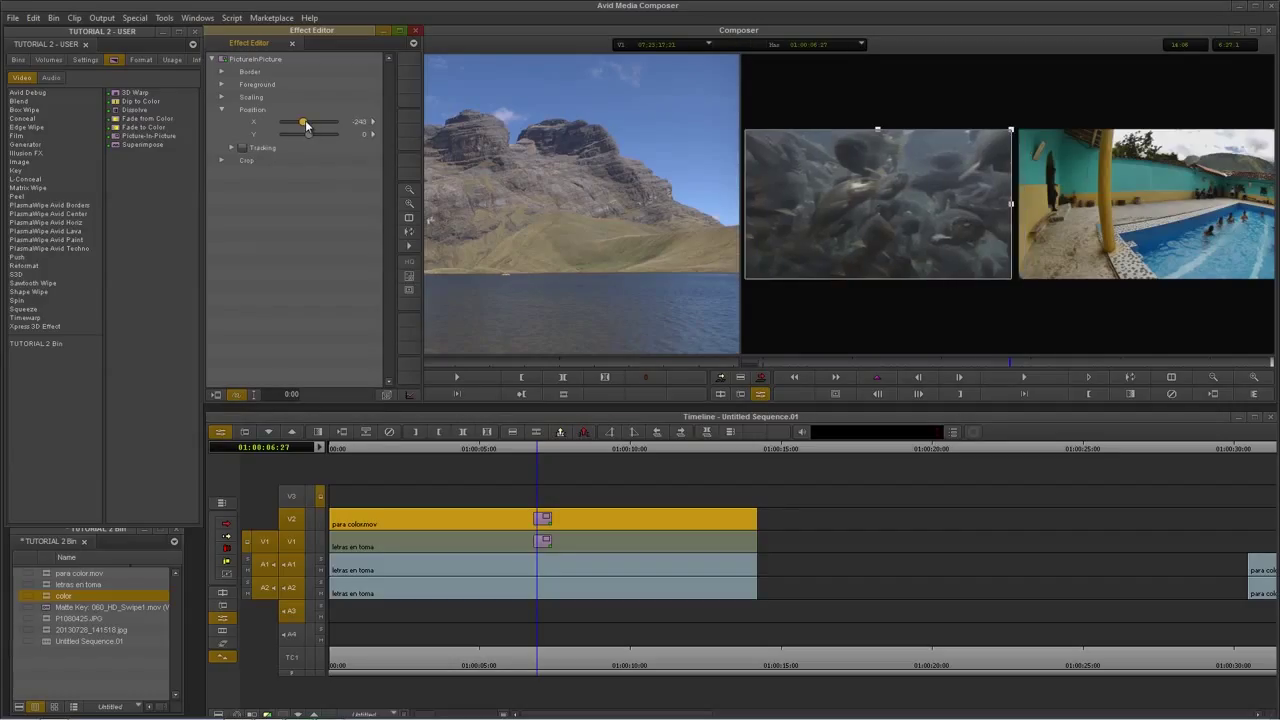
- Reduce the Picture-in-Picture X position of letras en toma on V1 to 260
click(522, 546)
click(316, 125)
key(Left)
key(Left)
key(Left)
key(Left)
key(Left)
key(Left)
key(Left)
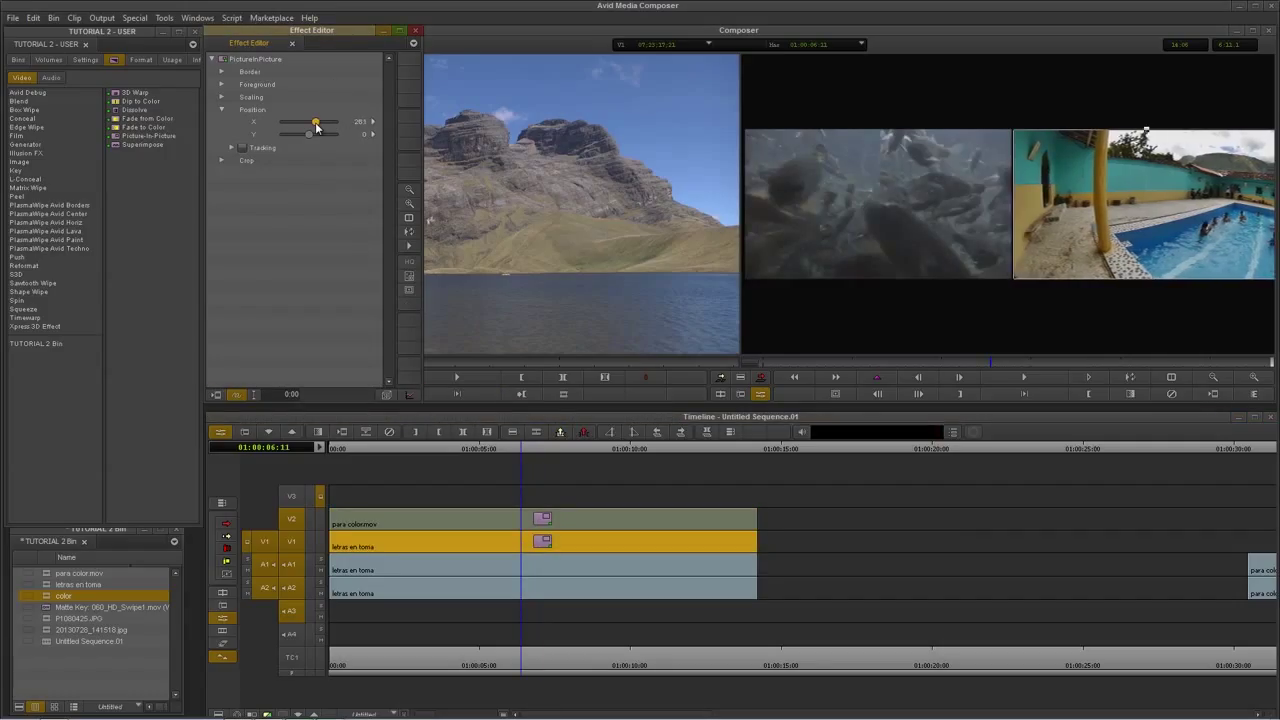
- Play and scrub the sequence around 01:00:06:00 to check the side-by-side layout
click(504, 452)
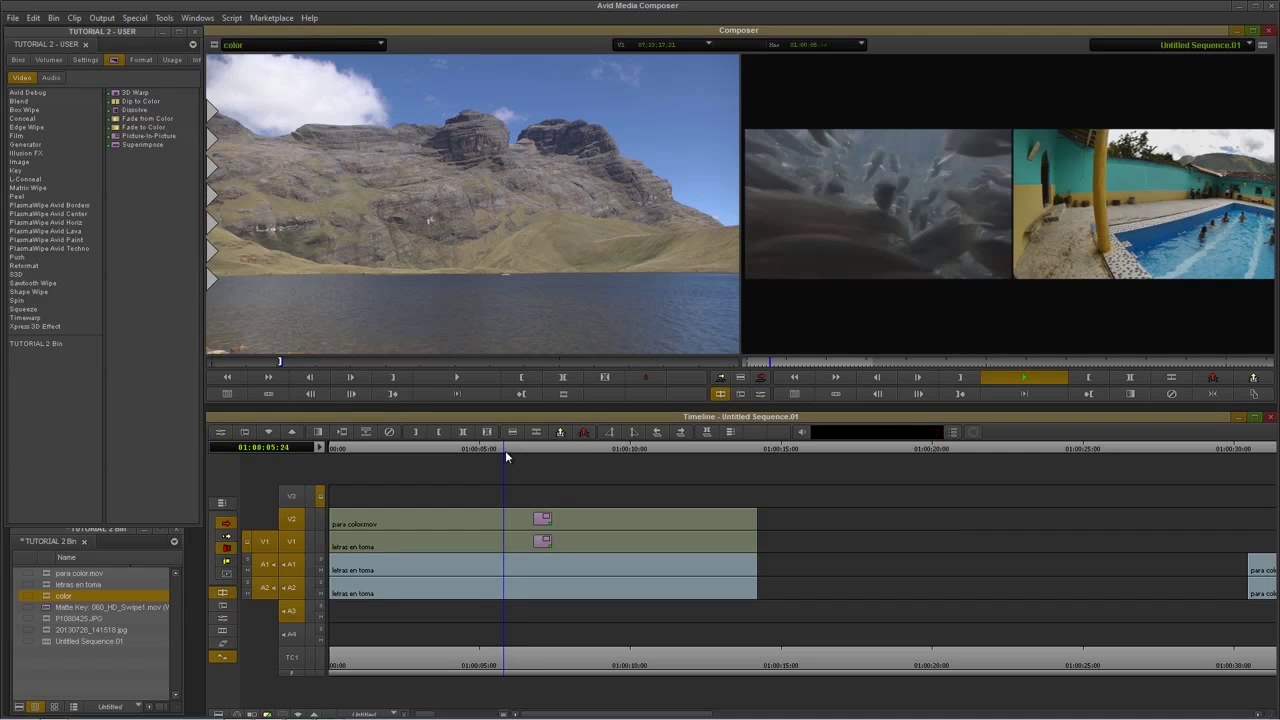
key(space)
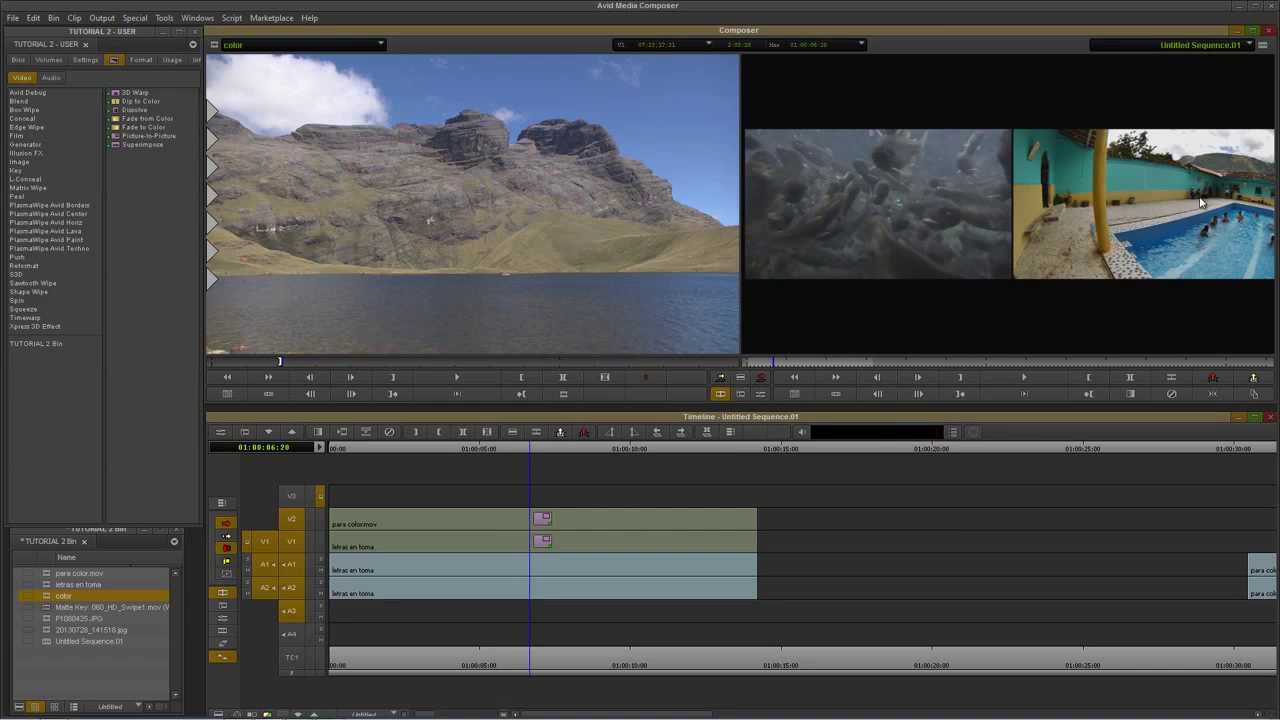
mouse_move(531, 462)
mouse_down()
mouse_move(450, 454)
mouse_move(518, 451)
mouse_up()
- Select letras en toma on V1 and reopen its Picture-in-Picture settings
click(468, 512)
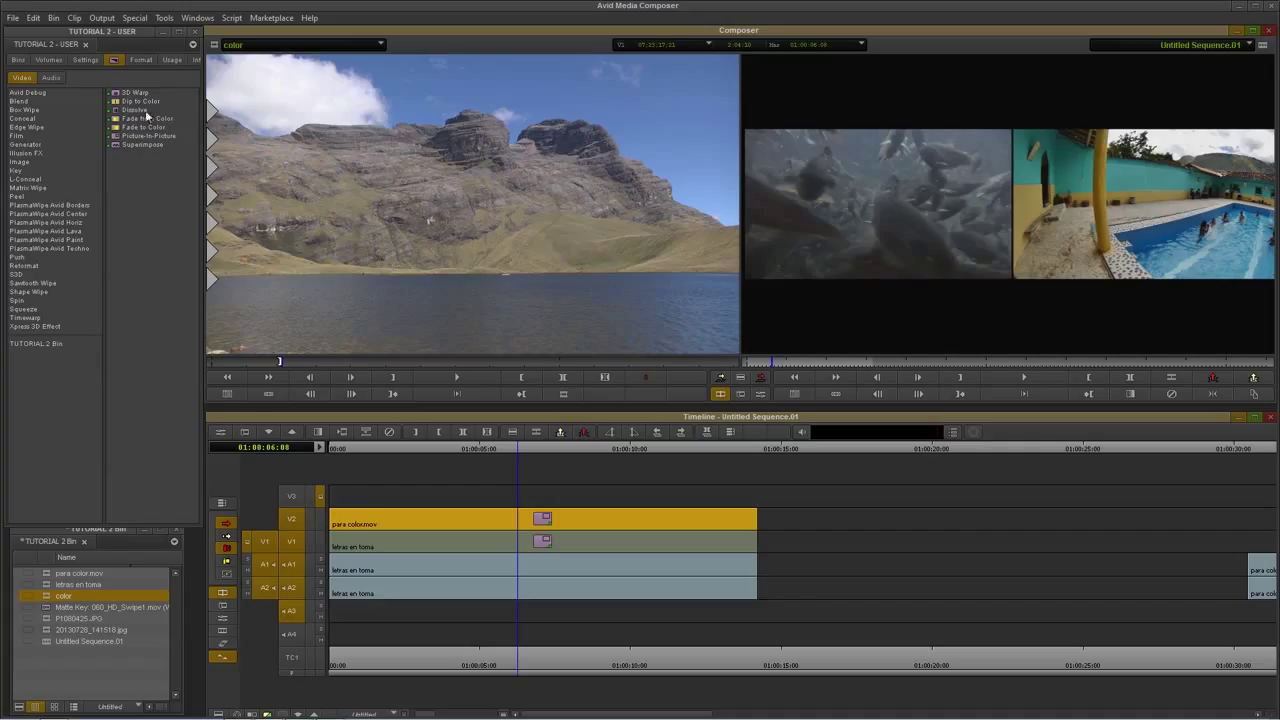
click(397, 537)
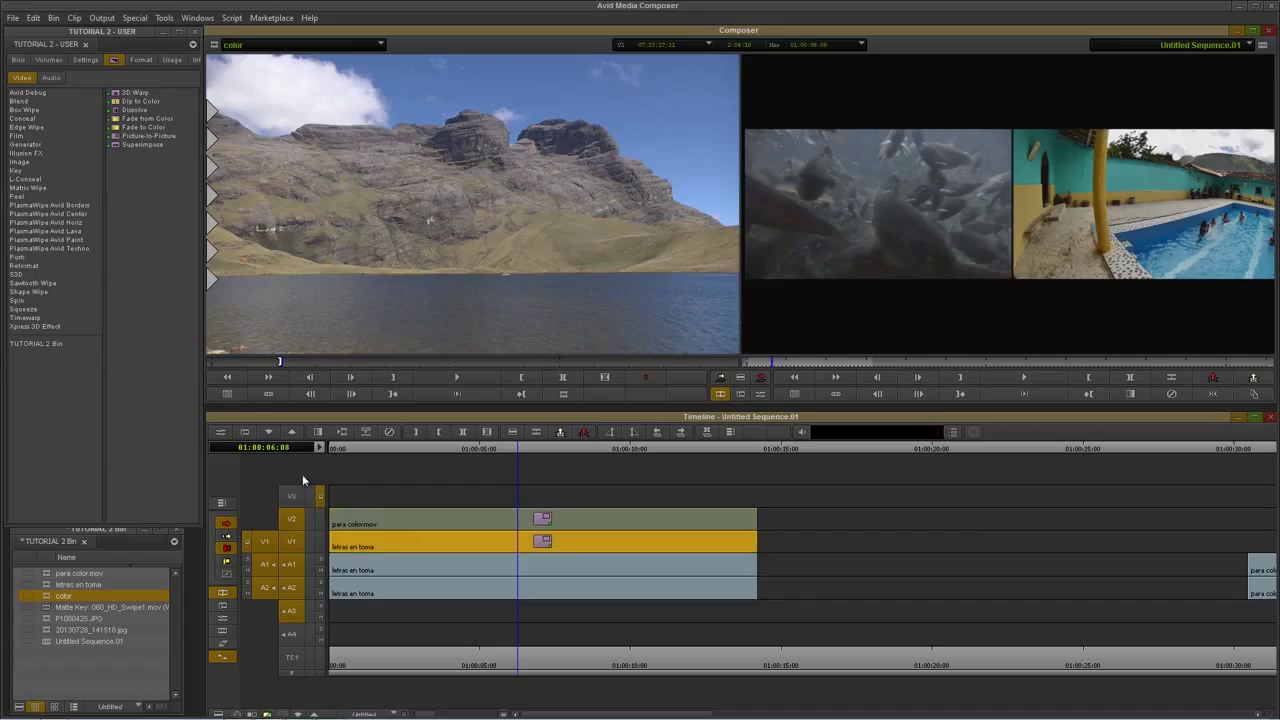
click(220, 431)
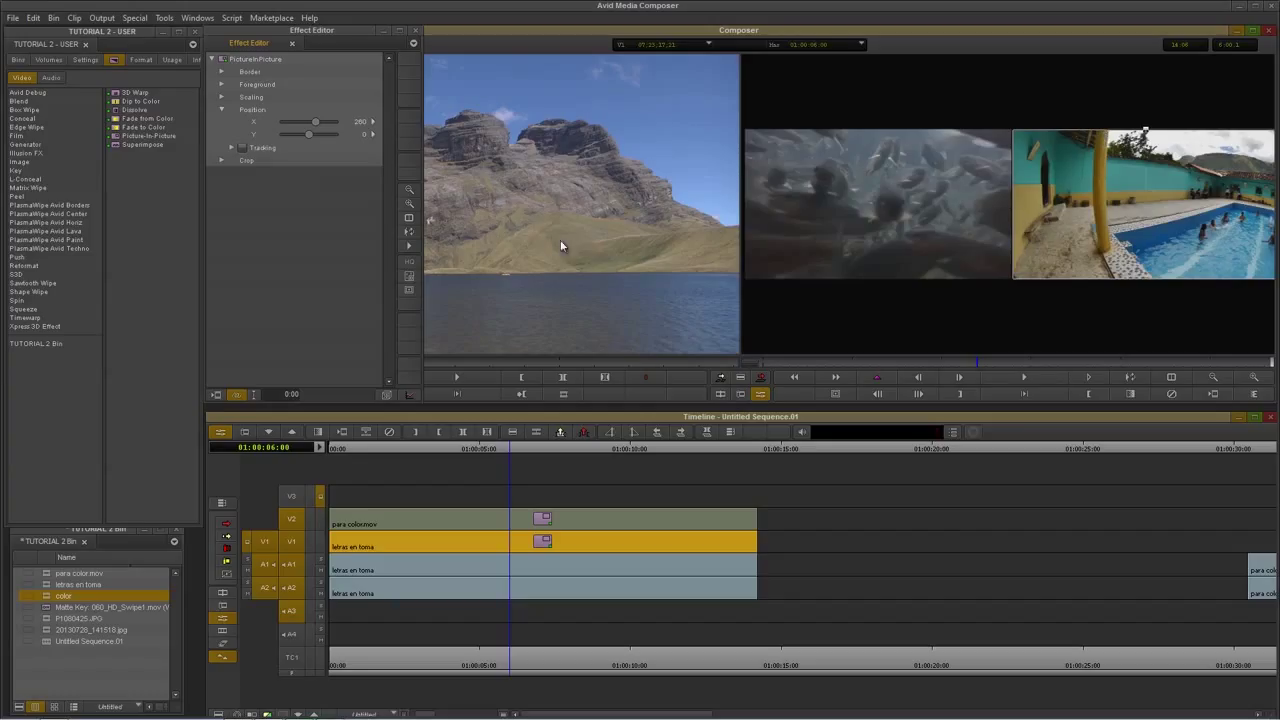
- Crop the left side of letras en toma on V1 by about 318 in its Picture-in-Picture effect
click(561, 521)
click(550, 541)
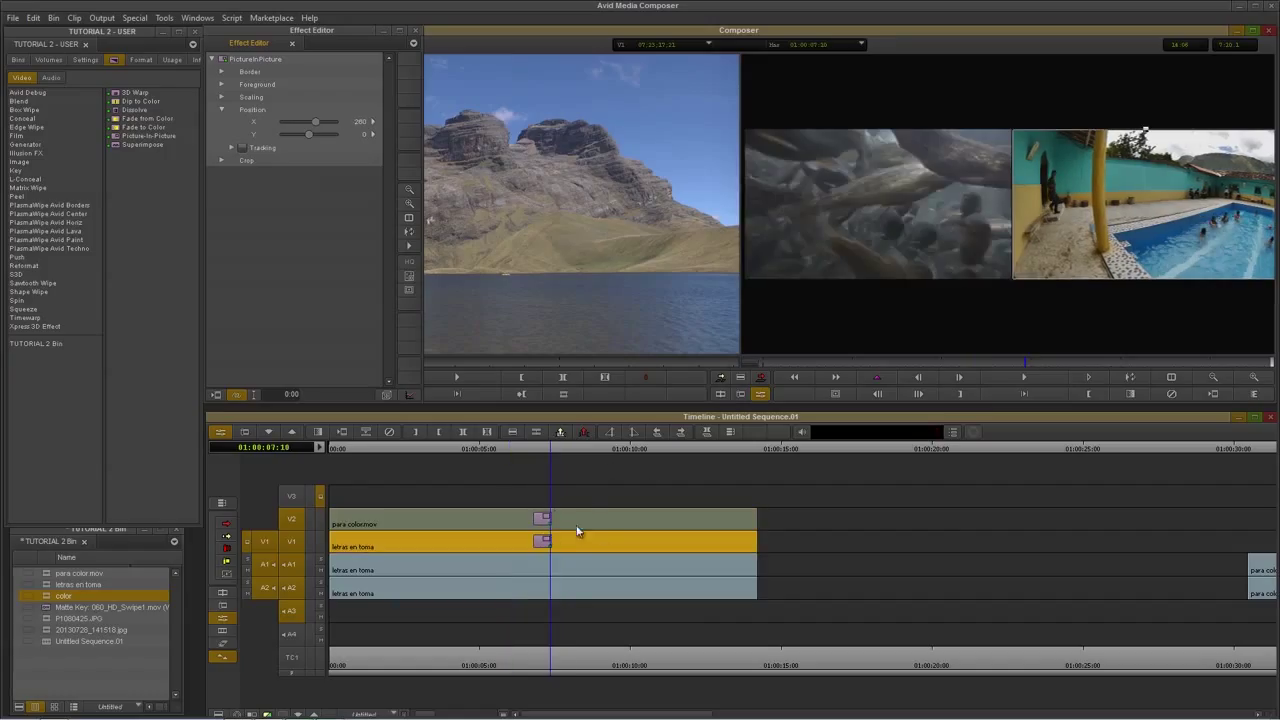
click(557, 522)
click(557, 541)
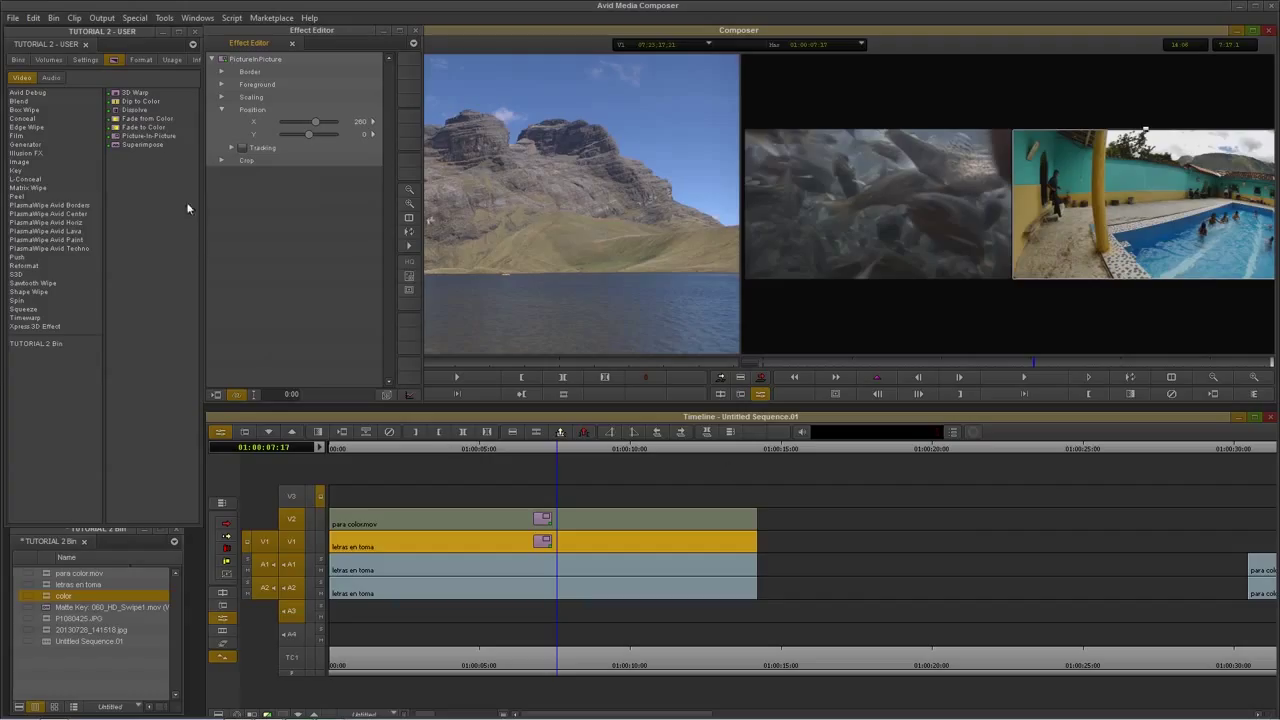
click(221, 161)
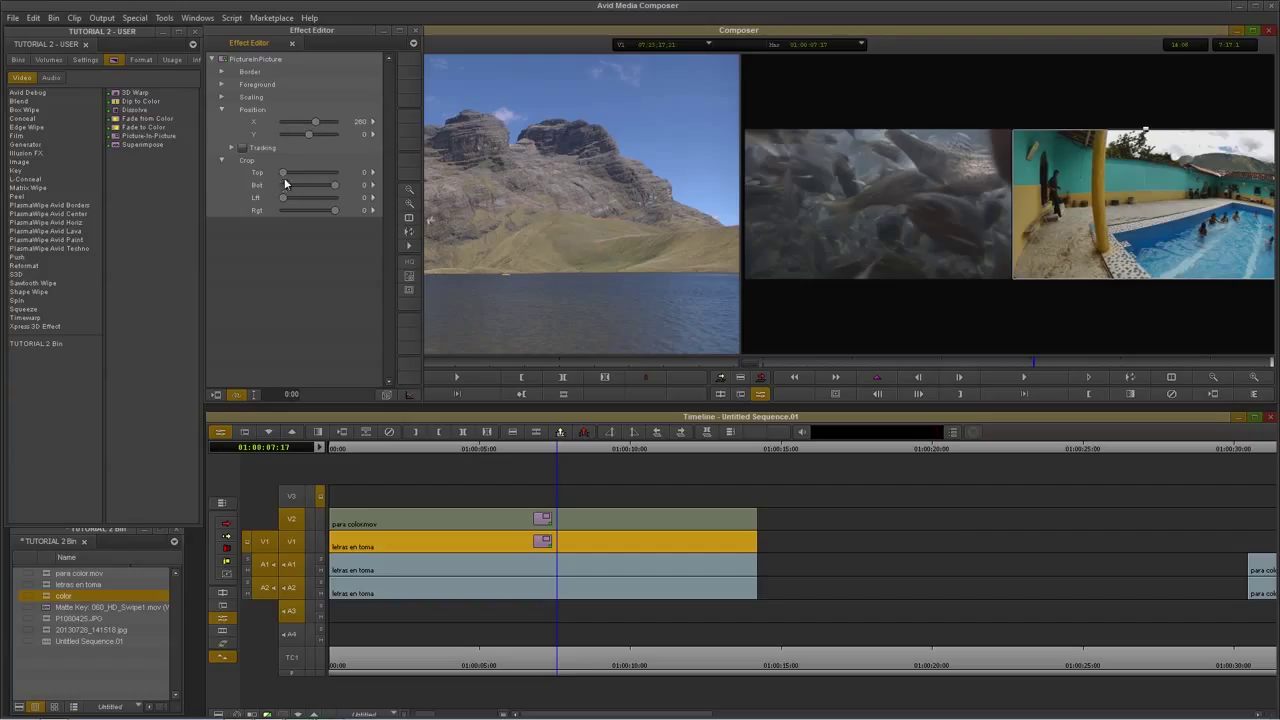
drag(281, 175, 300, 199)
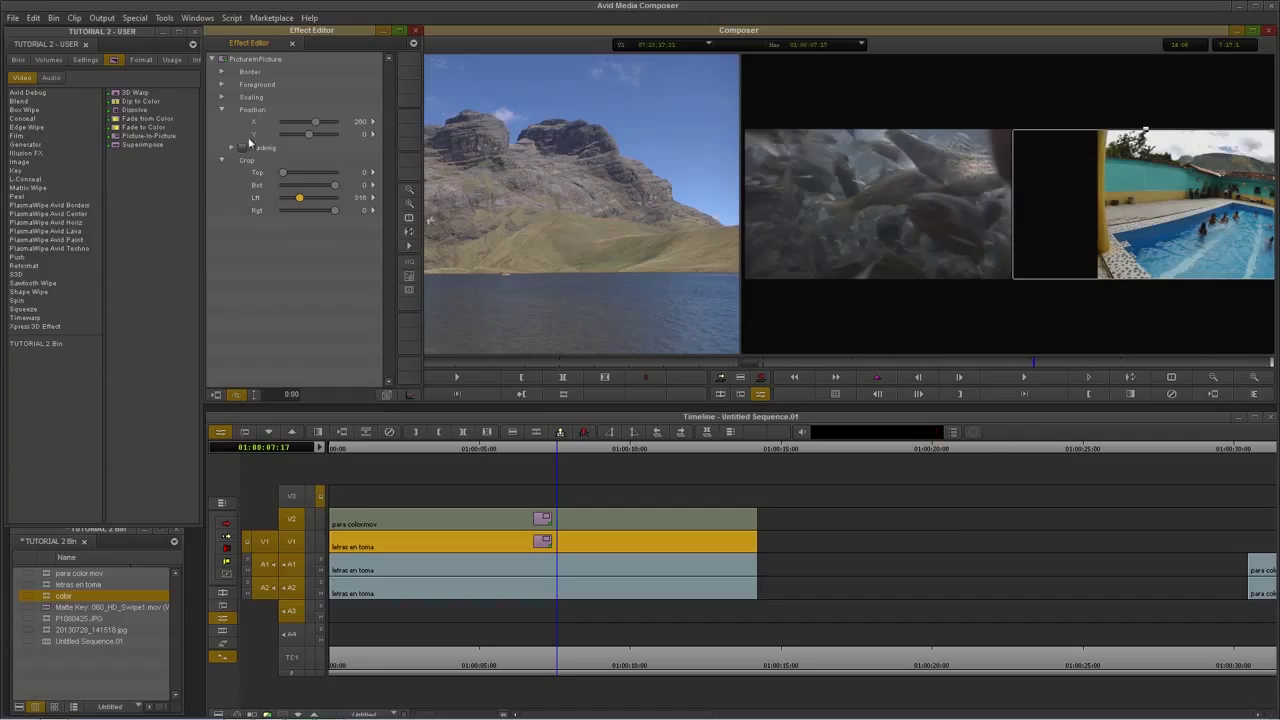
- Set the Picture-in-Picture scaling of letras en toma to 80 with Fixed Aspect enabled
click(221, 98)
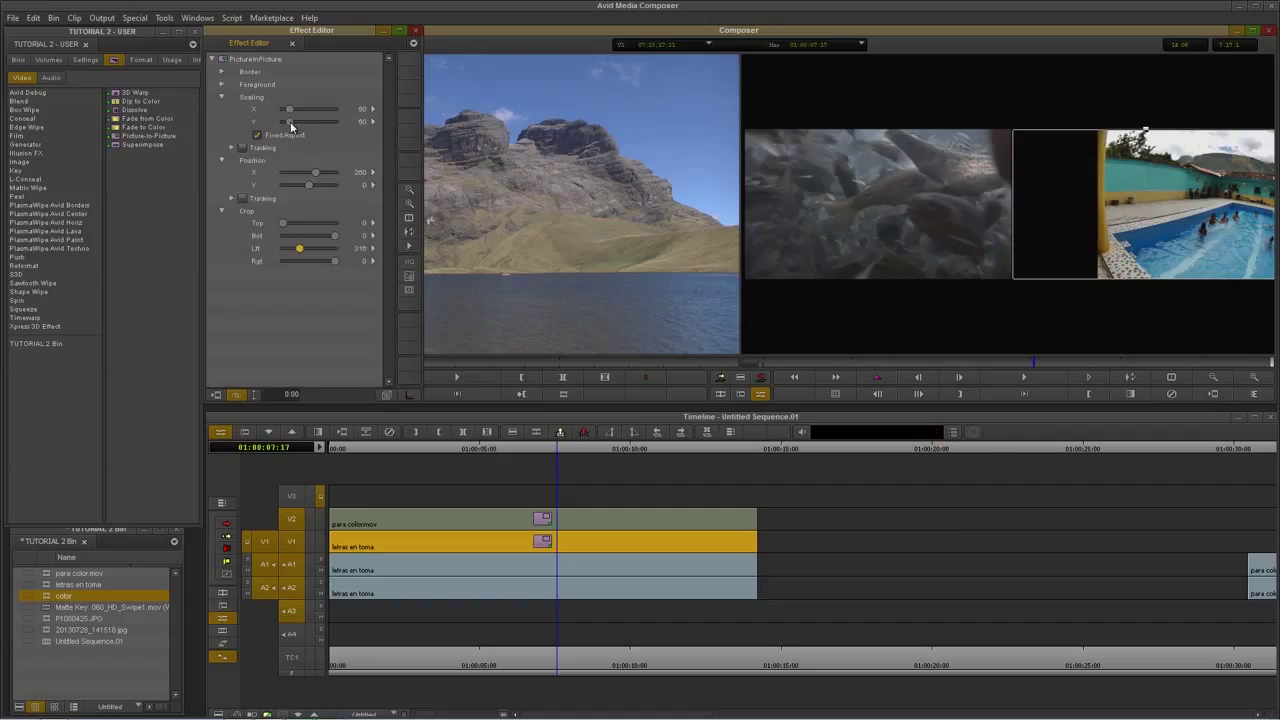
click(288, 122)
text(8)
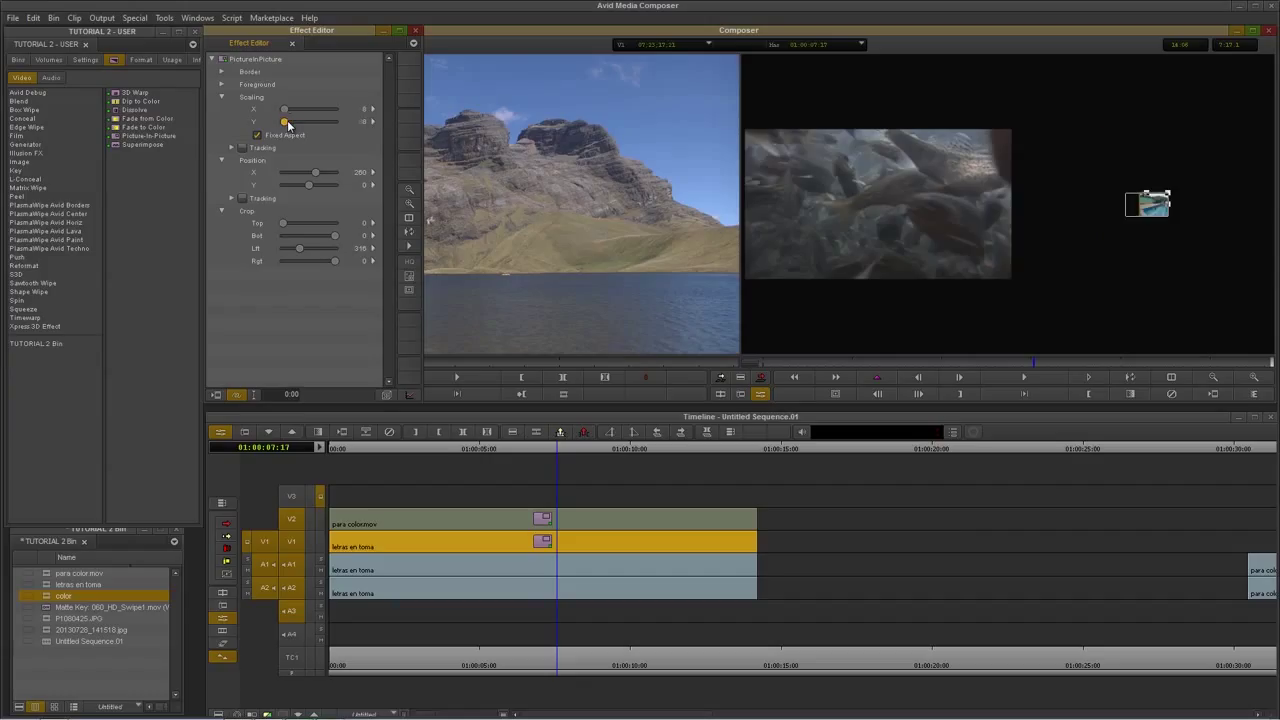
text(0)
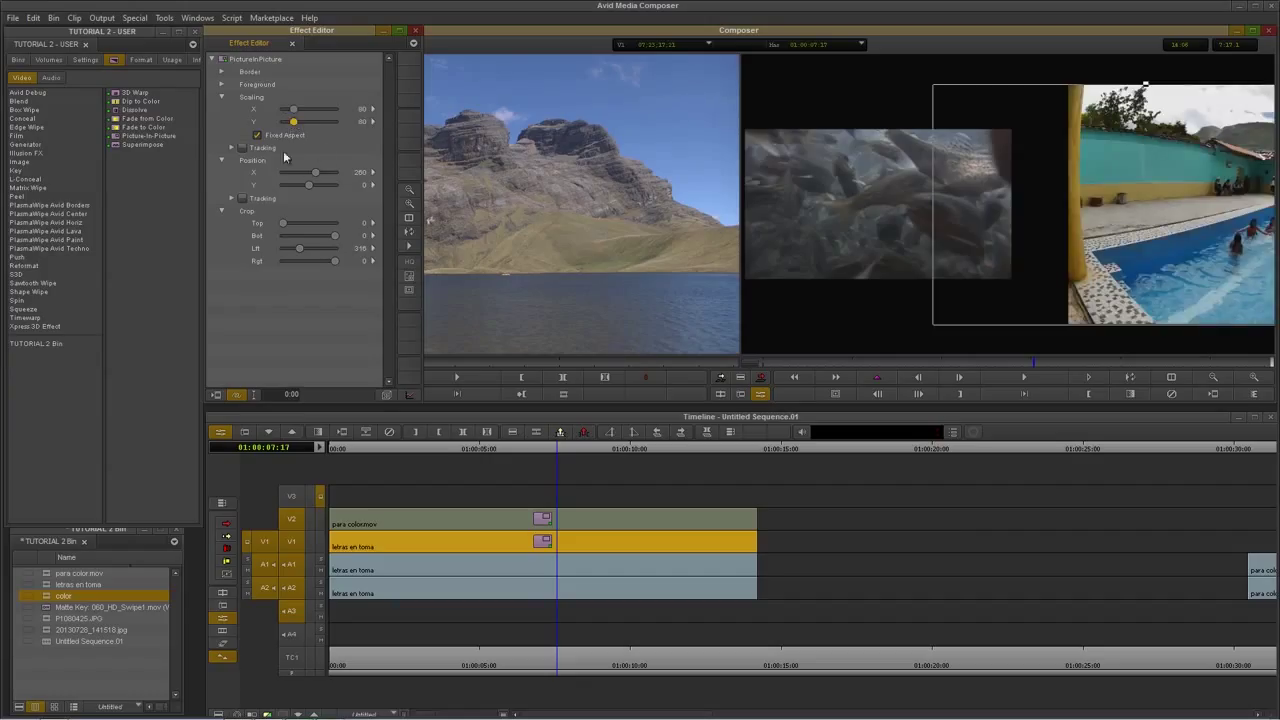
click(258, 136)
click(257, 136)
drag(294, 122, 292, 123)
click(258, 136)
drag(290, 126, 292, 126)
- Set the scaling of letras en toma to 70 and its X position to about 140
drag(316, 174, 313, 175)
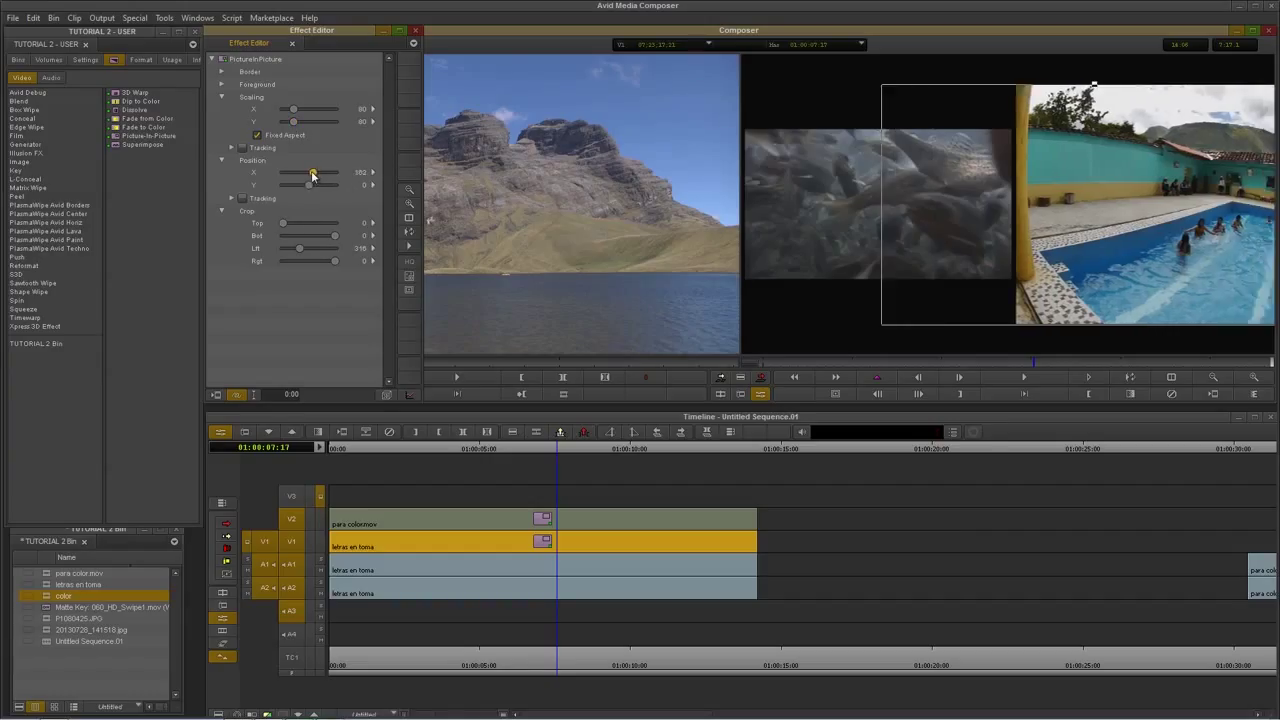
drag(294, 122, 292, 123)
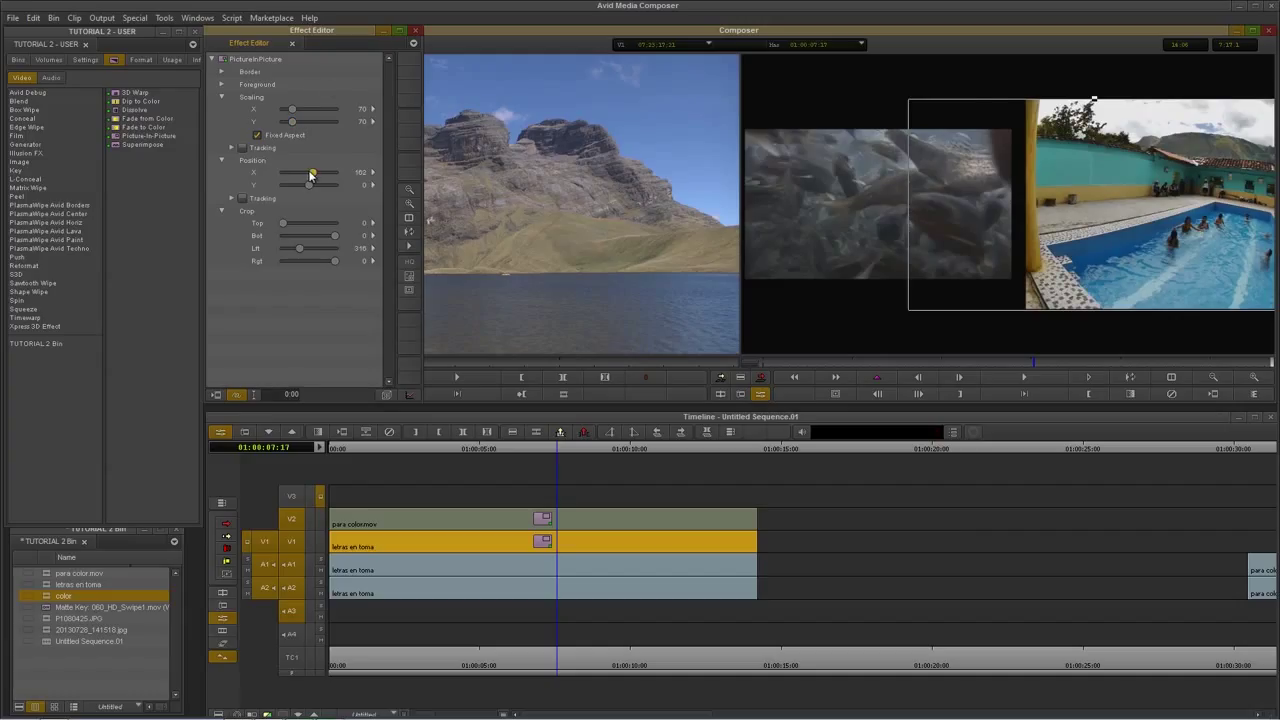
drag(311, 174, 311, 174)
- Play the sequence from near its beginning to check the side-by-side layout
drag(509, 450, 312, 448)
key(space)
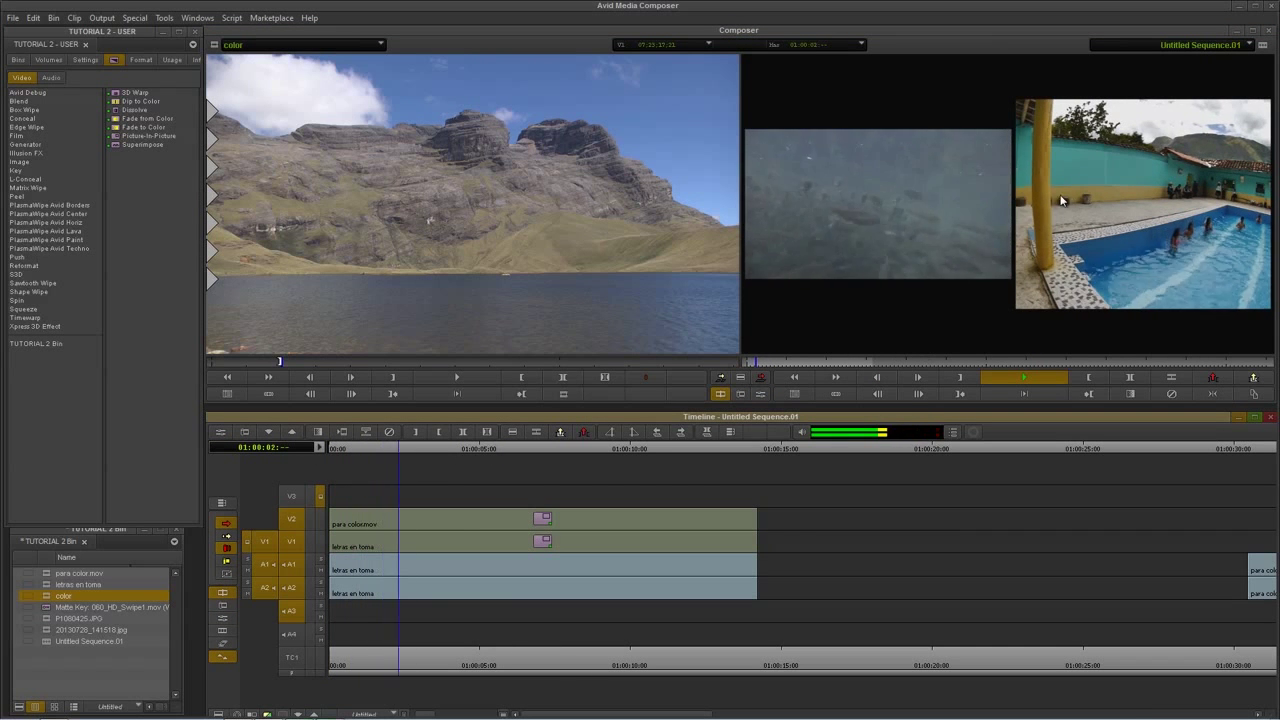
key(space)
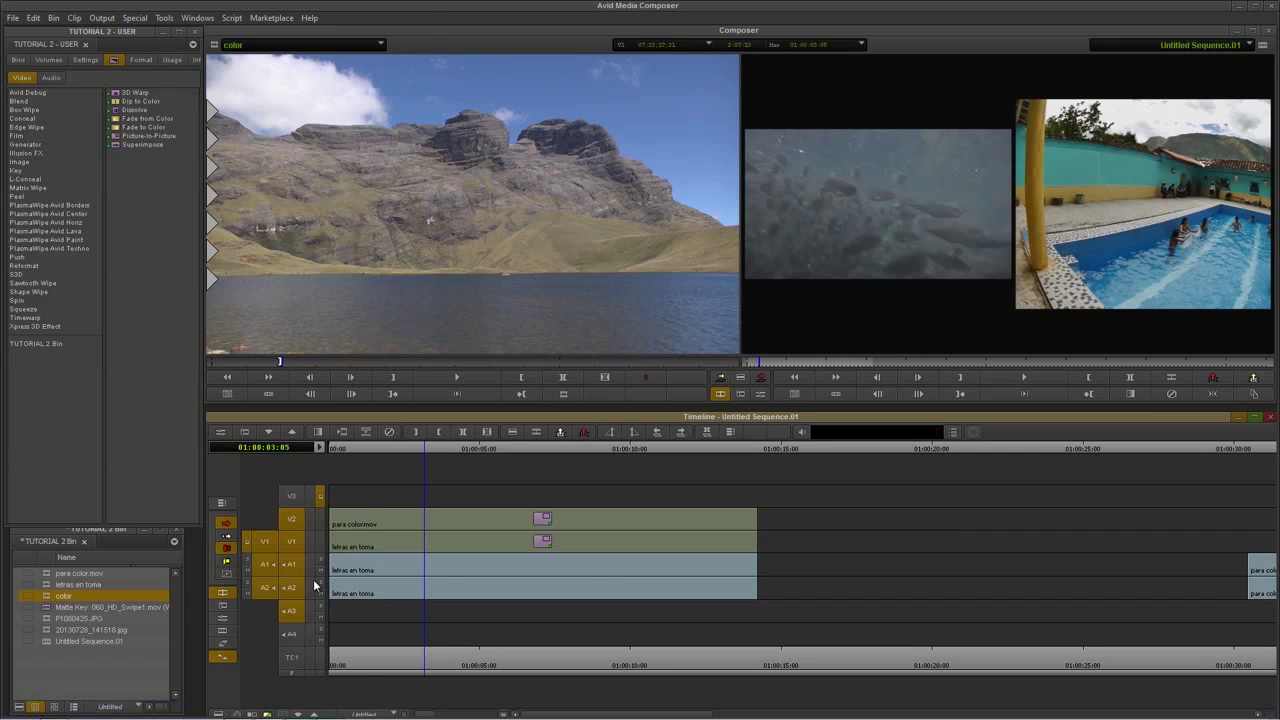
mouse_move(368, 449)
mouse_down()
mouse_move(550, 455)
mouse_move(389, 463)
mouse_up()
key(space)
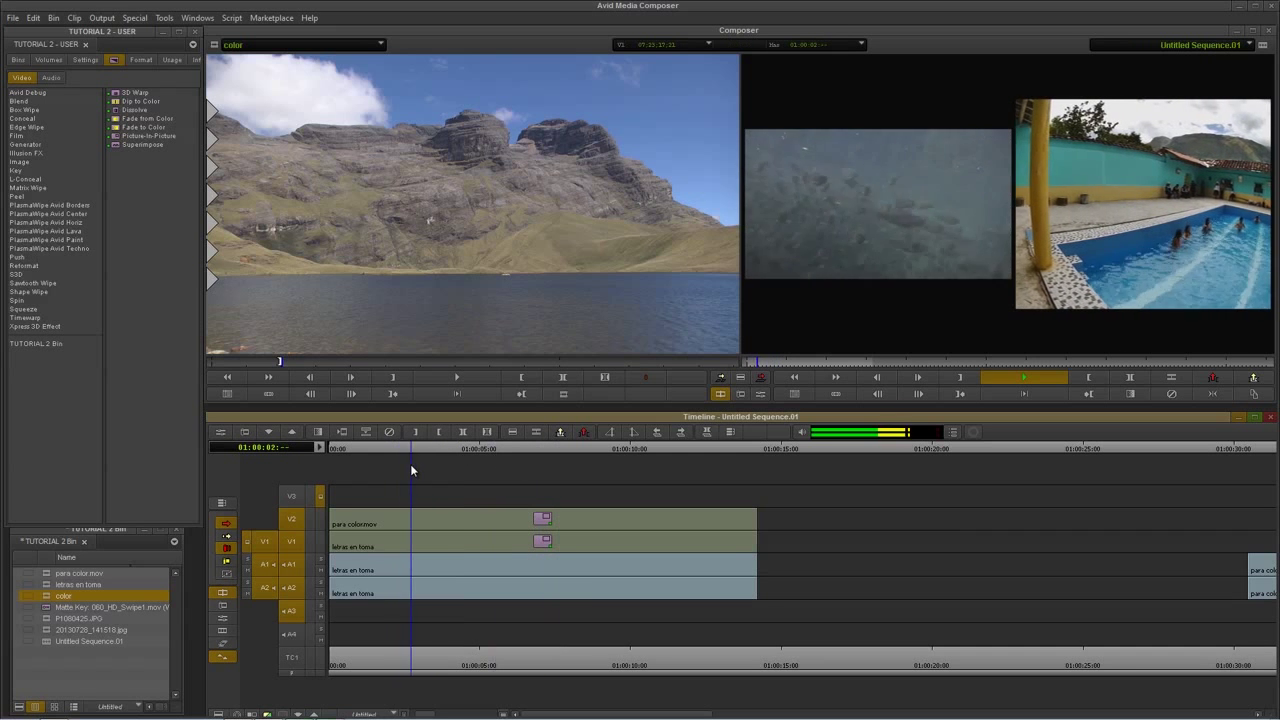
click(355, 449)
key(space)
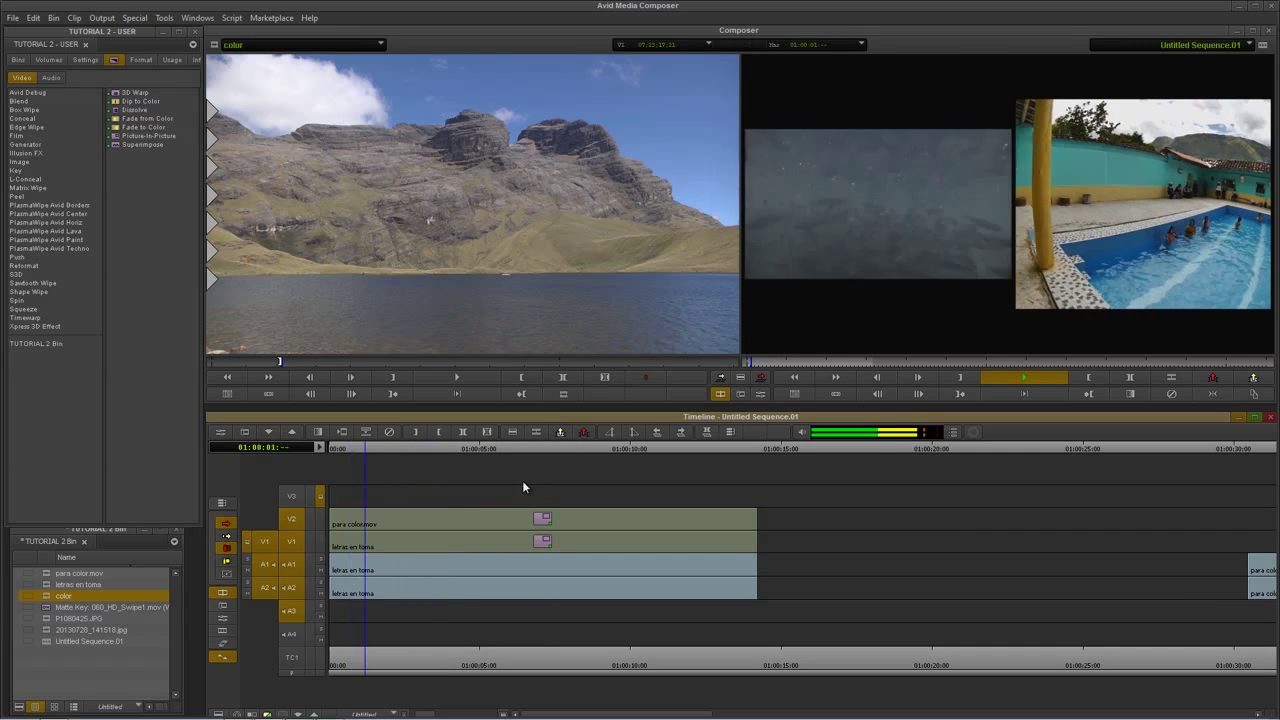
key(space)
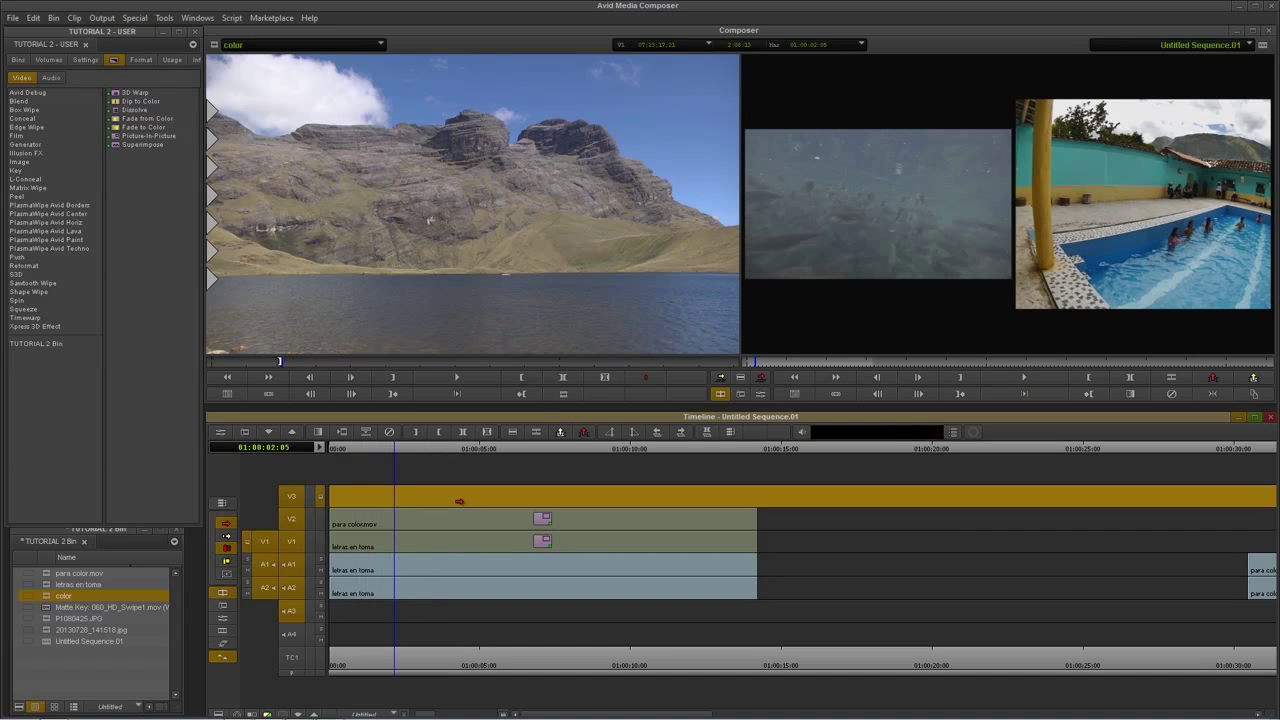
click(500, 520)
key(backslash)
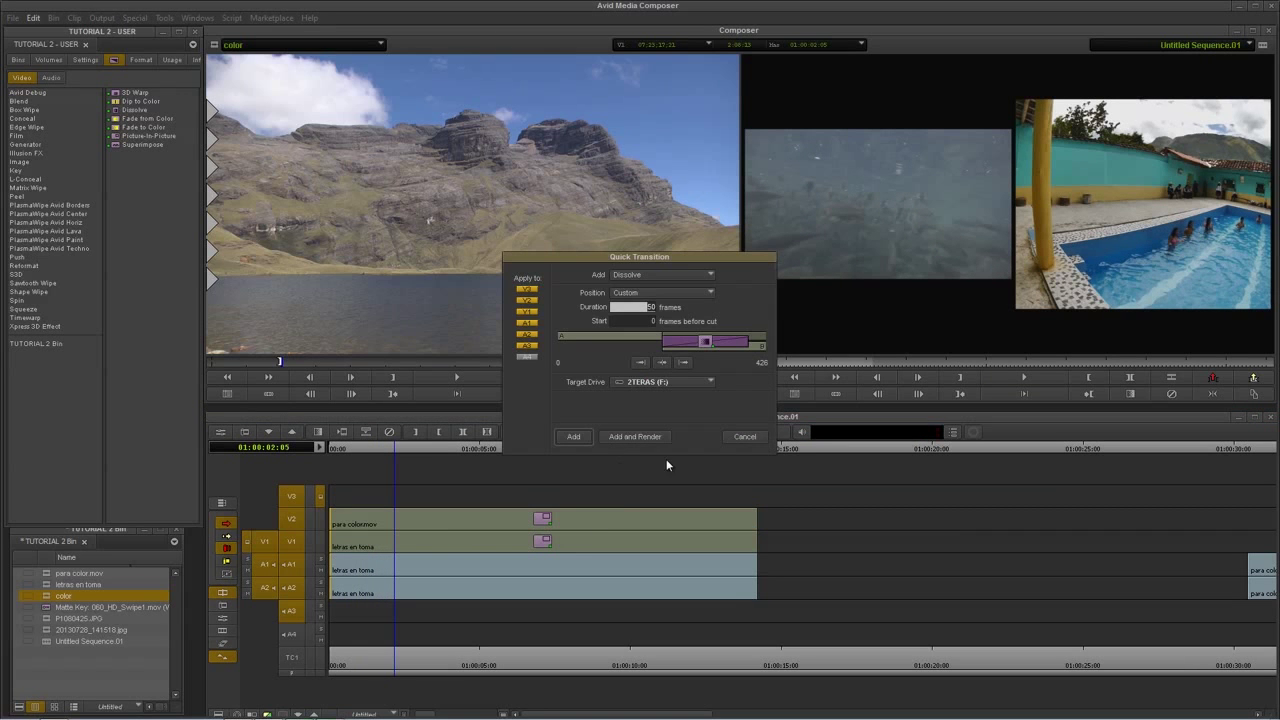
click(745, 436)
- Reopen the Picture-in-Picture settings of letras en toma on V1 and set its border width to 4
click(437, 534)
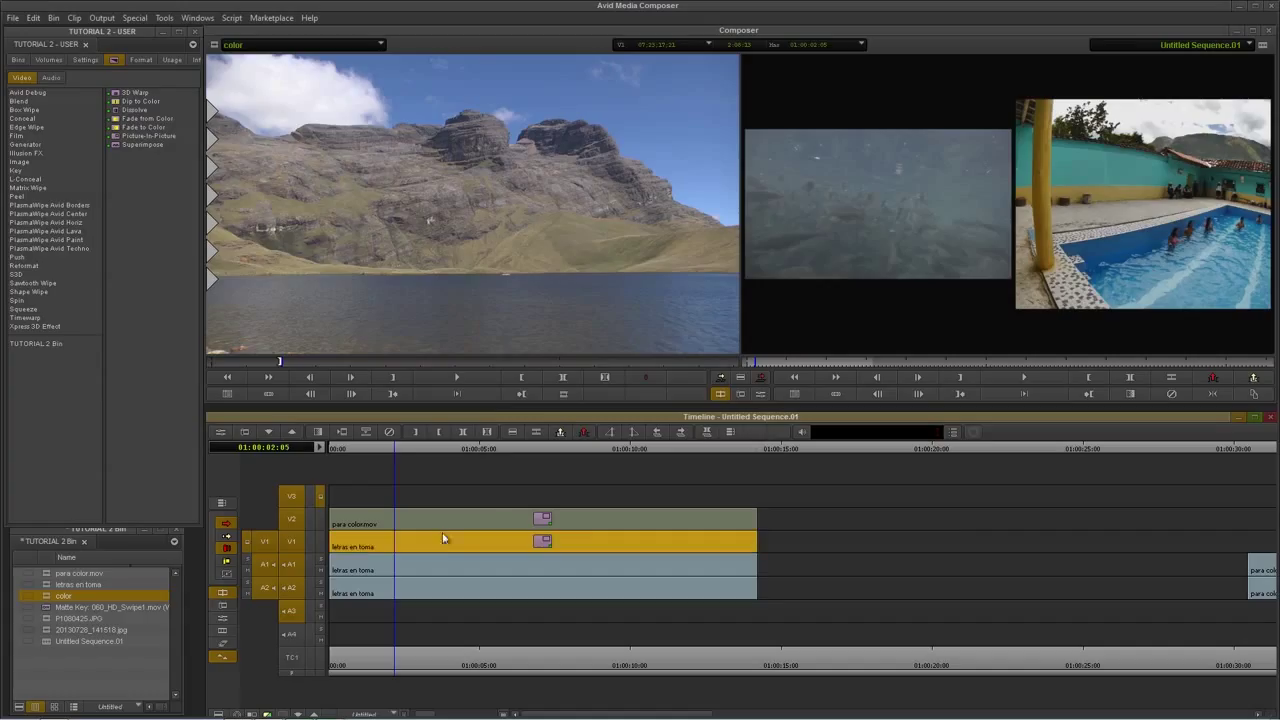
click(224, 395)
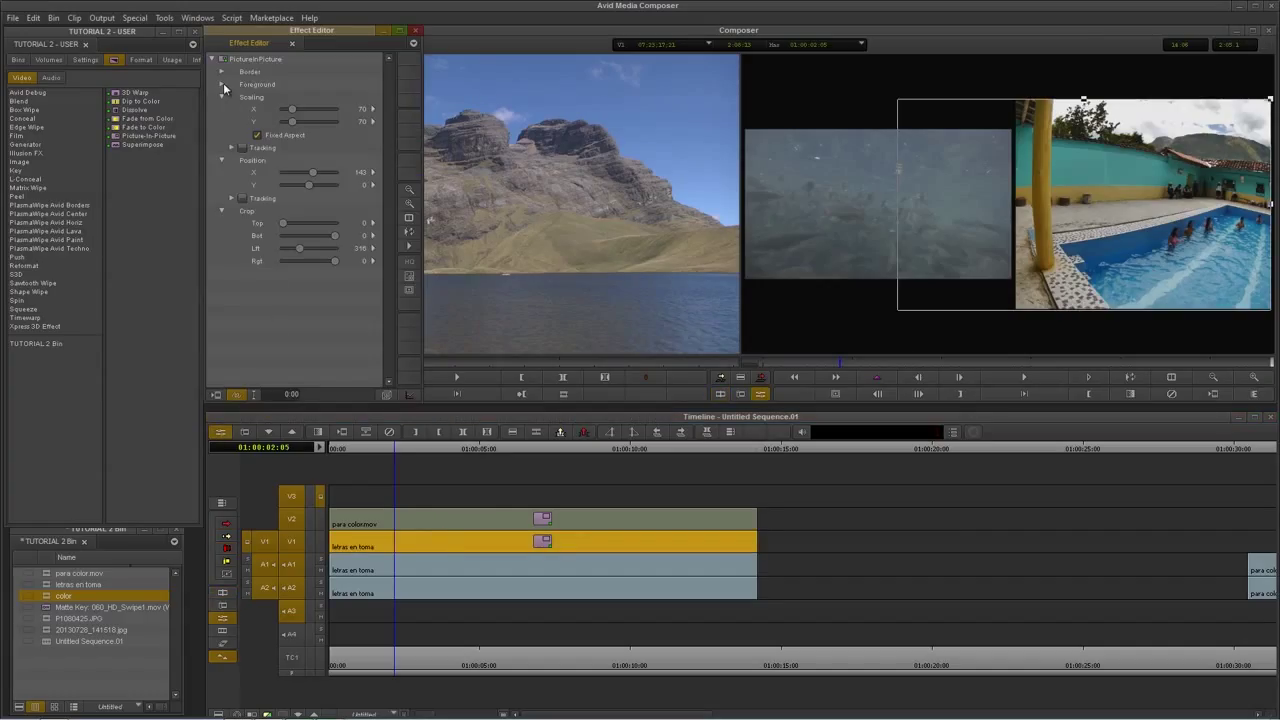
click(221, 72)
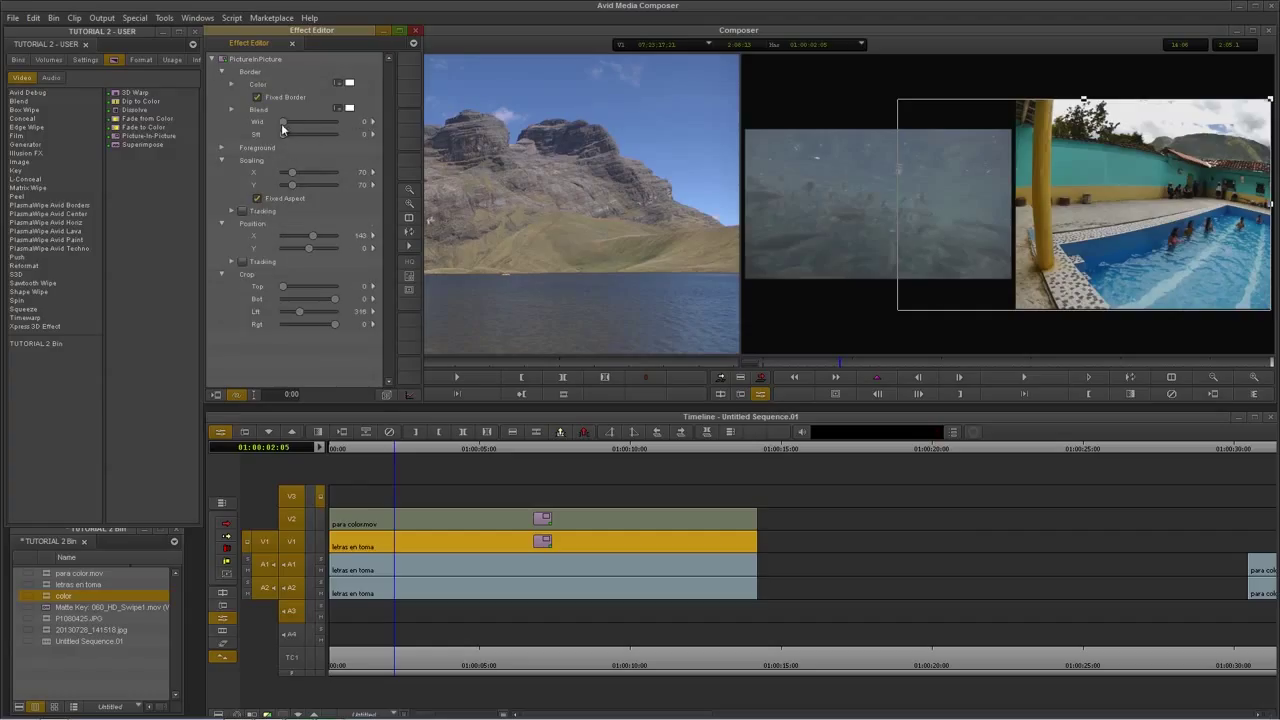
drag(283, 126, 290, 133)
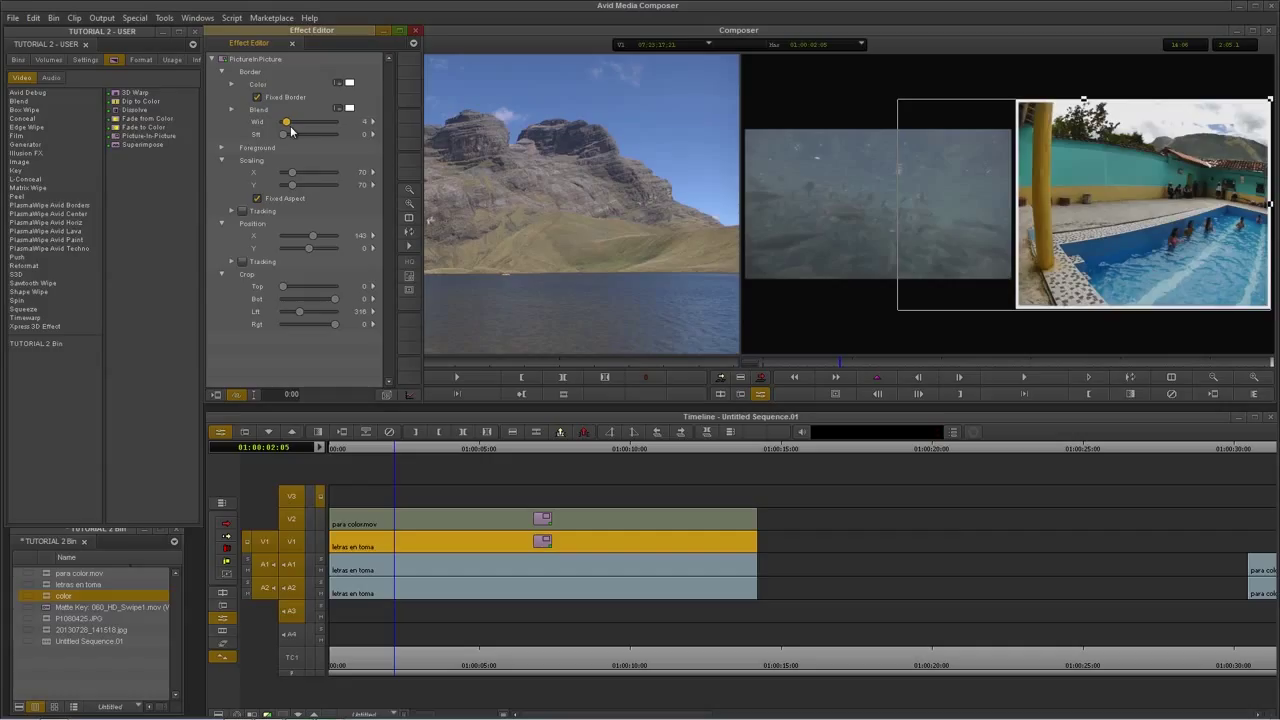
- Set the border's blend color on letras en toma to bright green
click(349, 106)
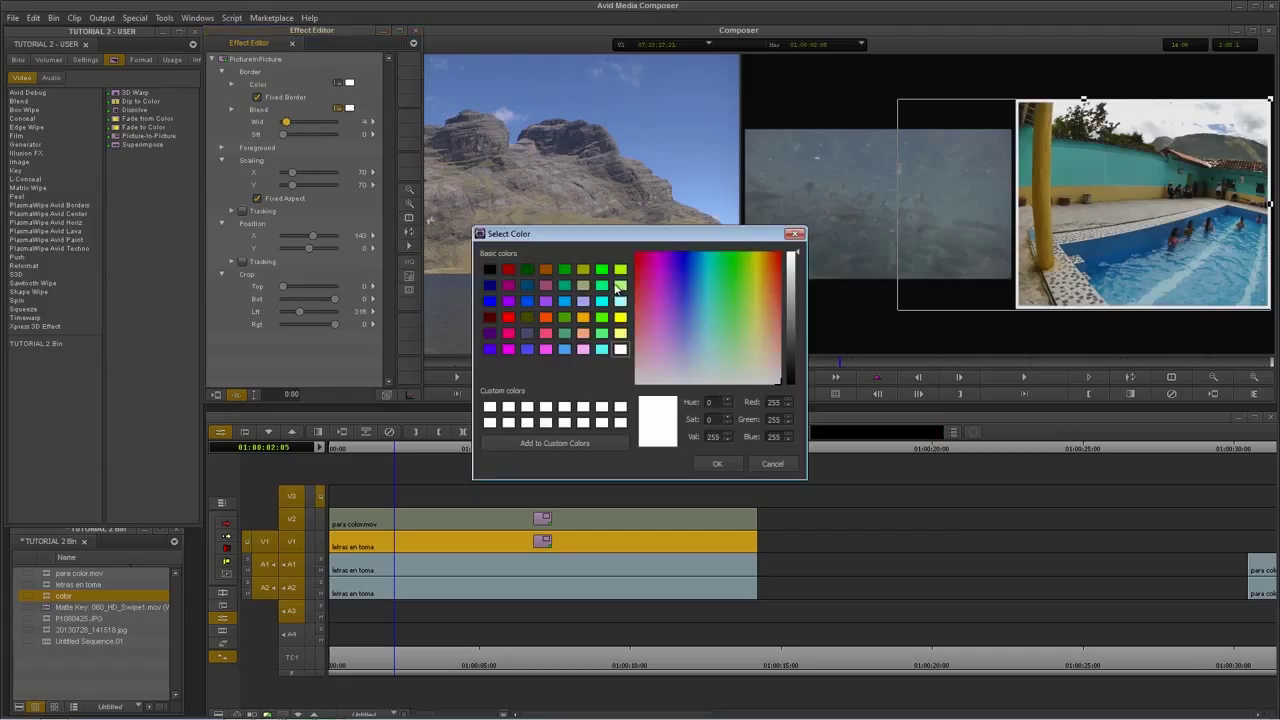
click(605, 271)
click(717, 463)
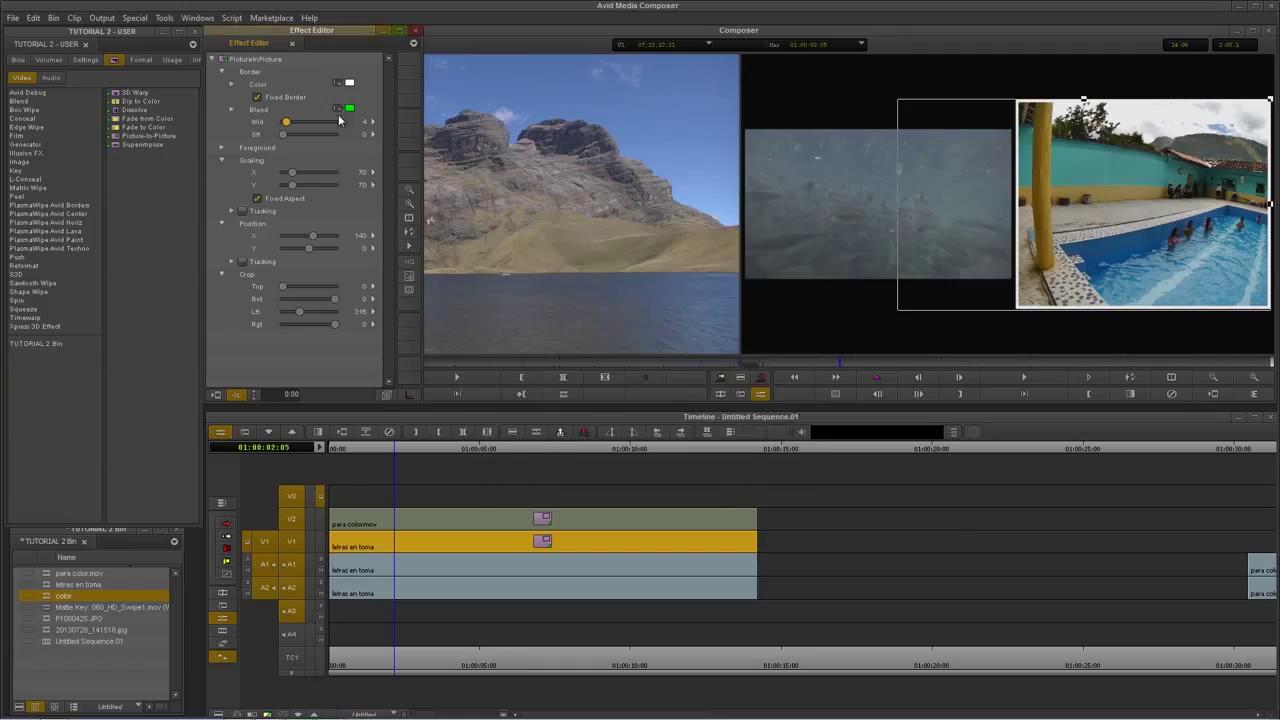
- Set the border's blend color on letras en toma to light pink-magenta and its main border color to magenta
click(338, 109)
click(546, 349)
click(717, 463)
click(339, 82)
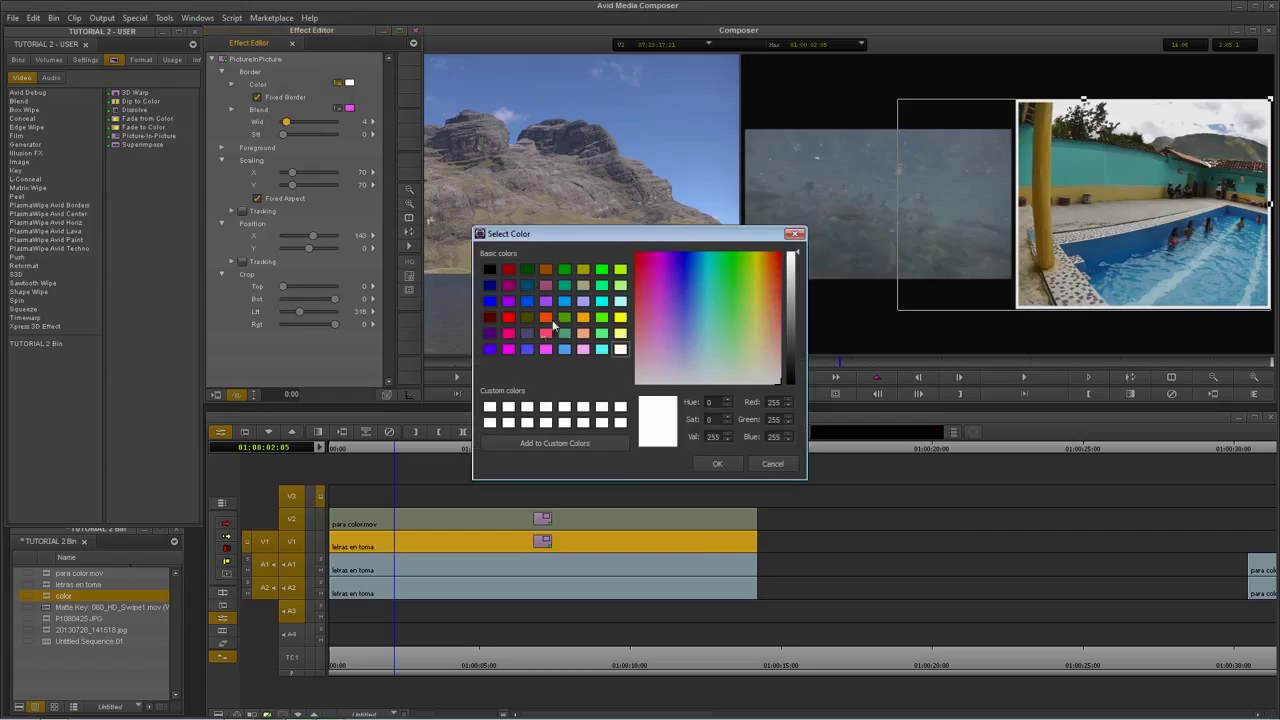
click(508, 349)
click(717, 463)
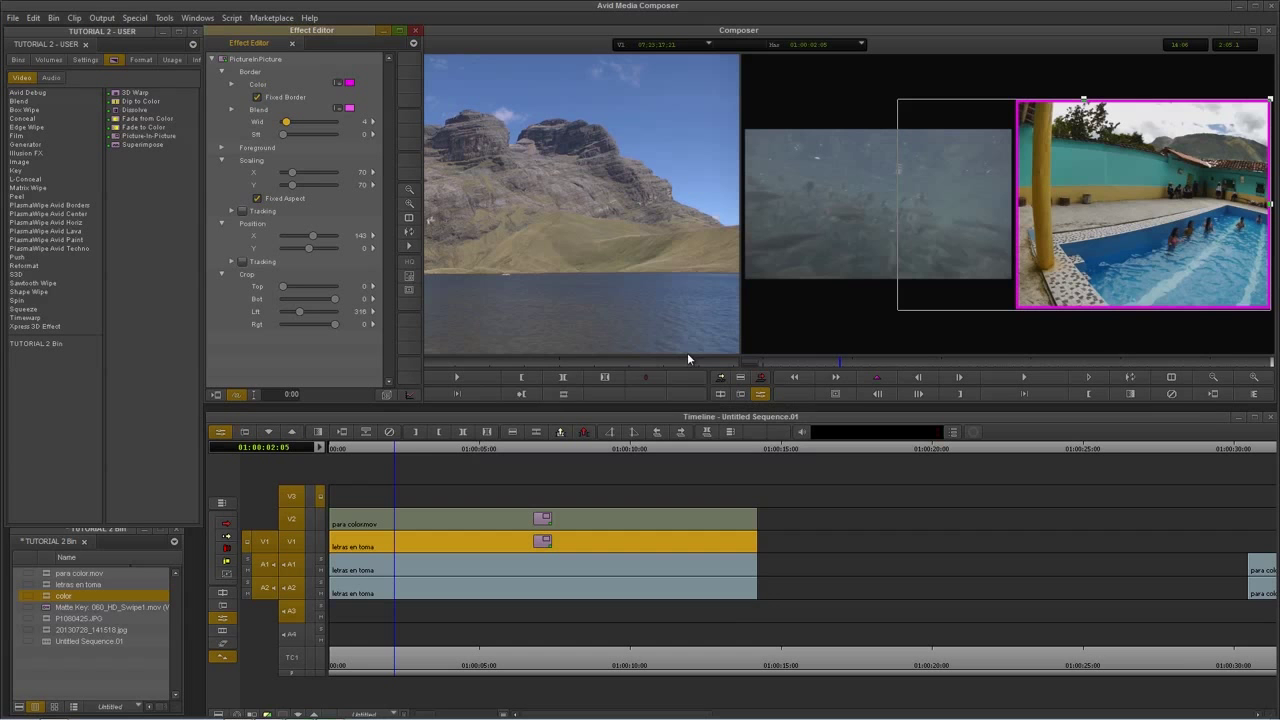
click(345, 107)
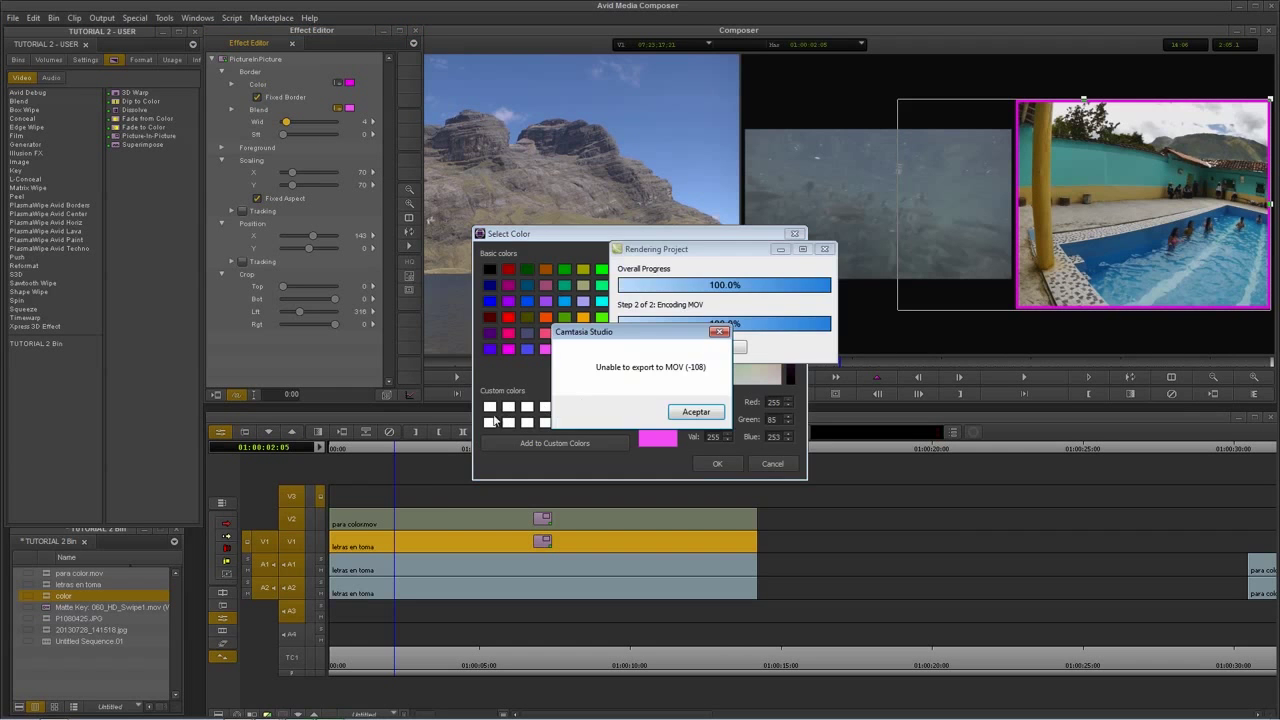
click(677, 410)
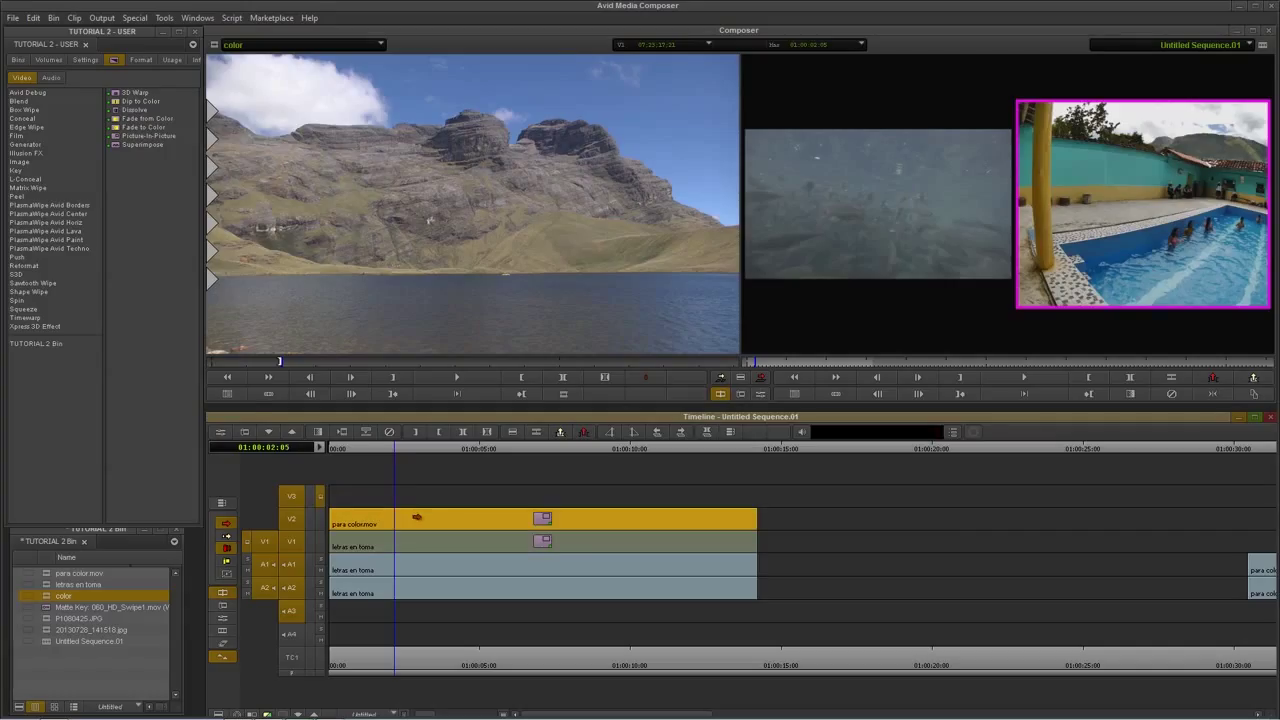
- Give para color.mov on V2 a bright green border with a width of 6 in its Picture-in-Picture effect
click(233, 436)
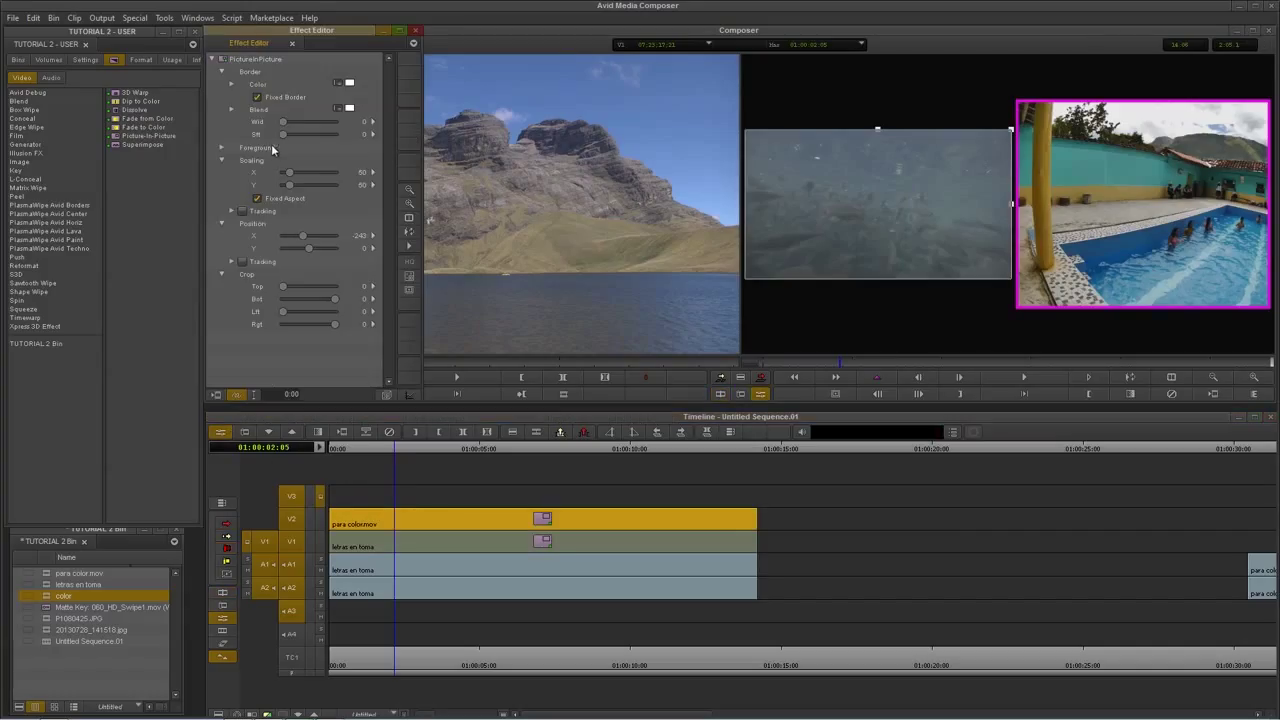
click(338, 83)
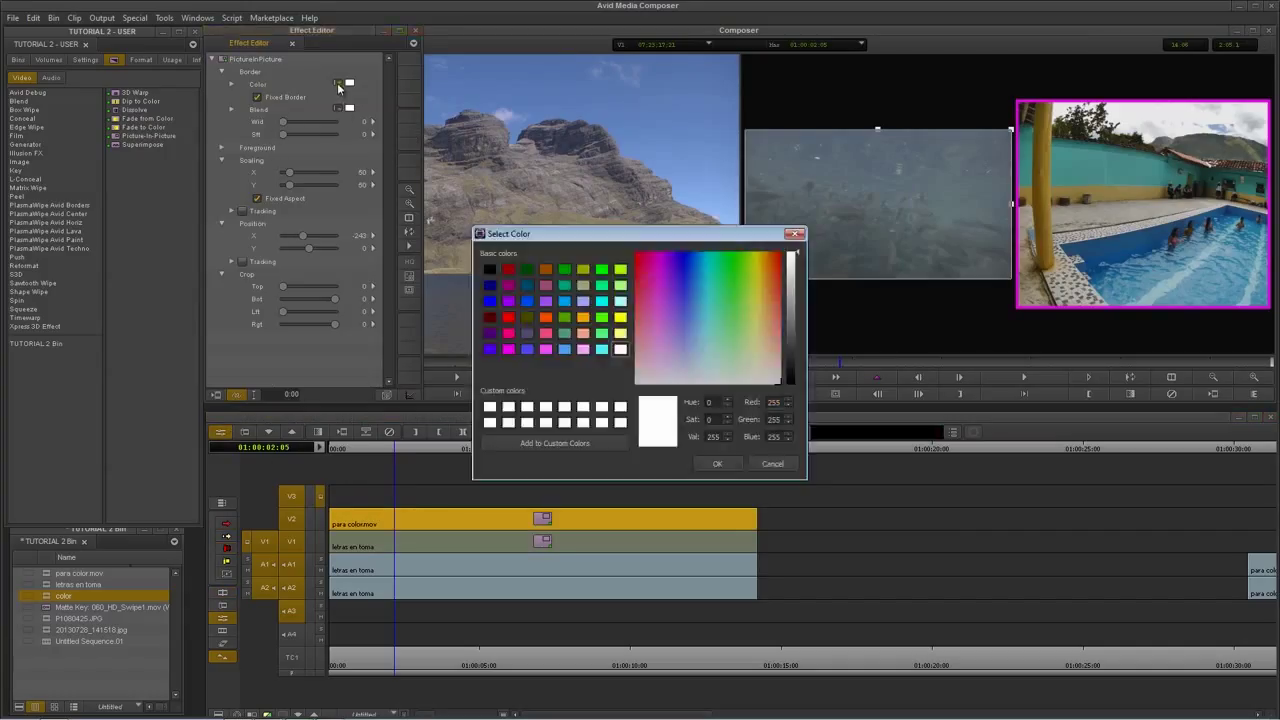
click(603, 270)
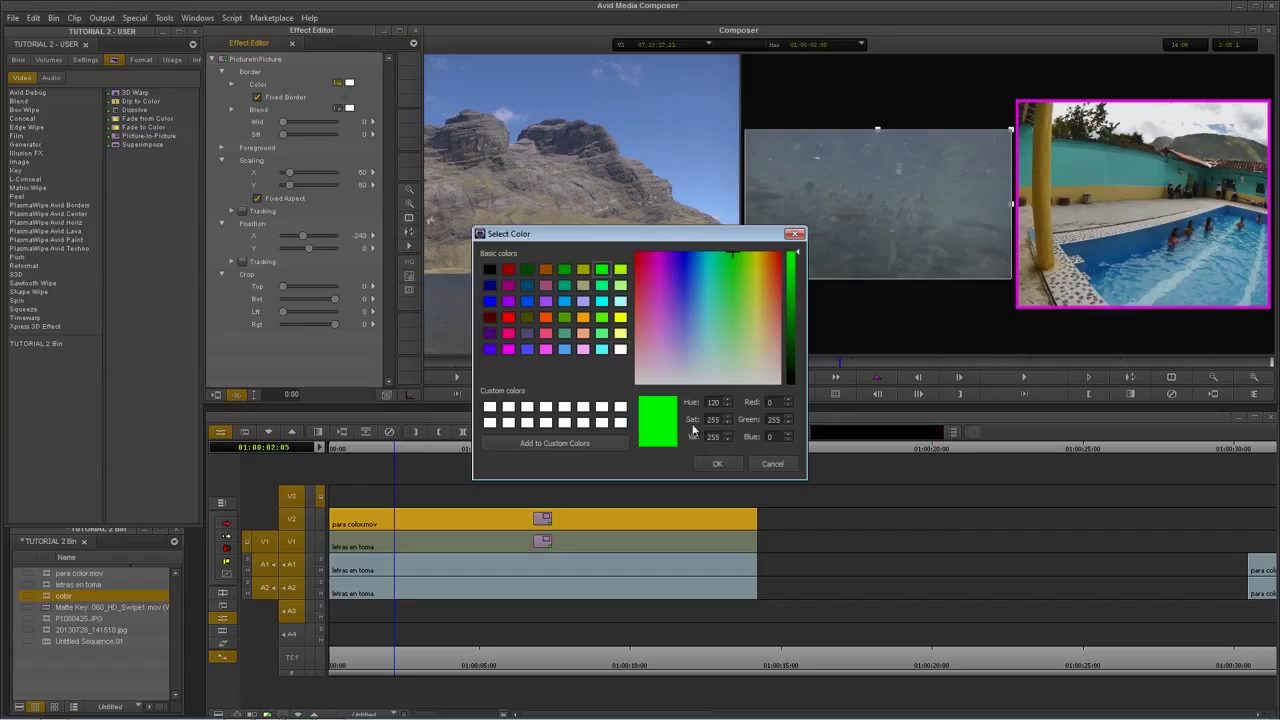
click(717, 464)
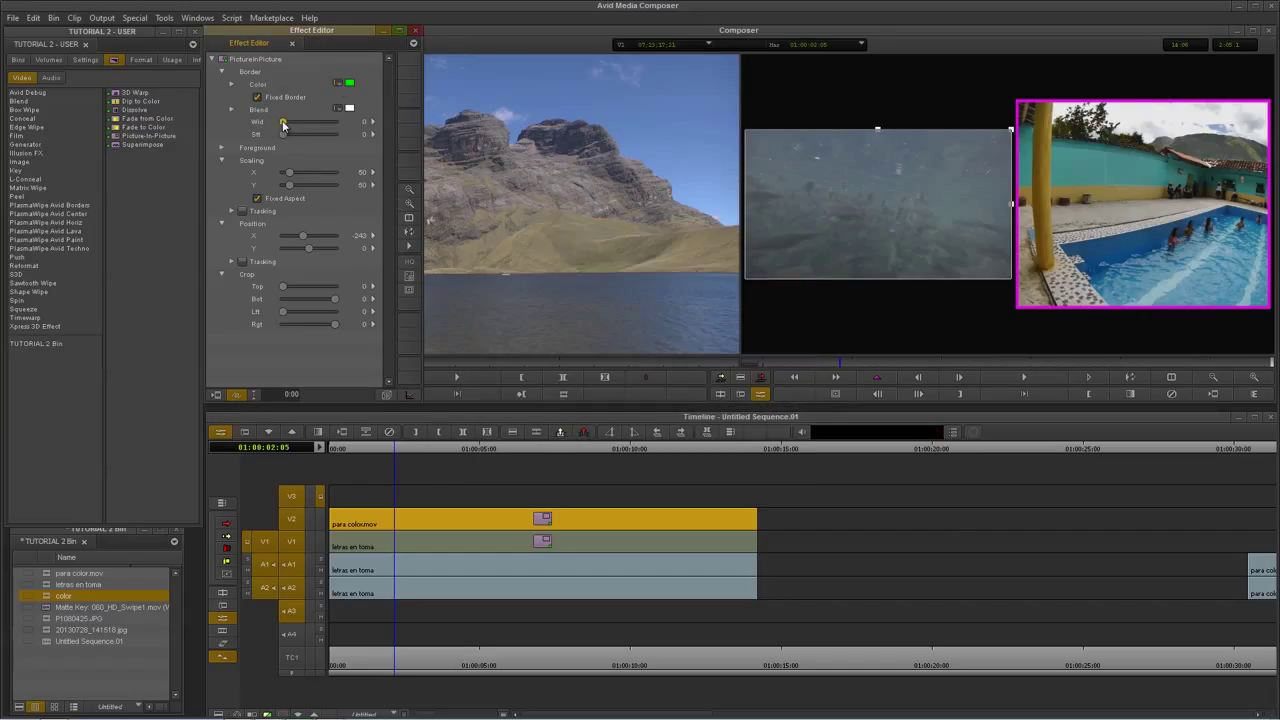
drag(284, 124, 286, 124)
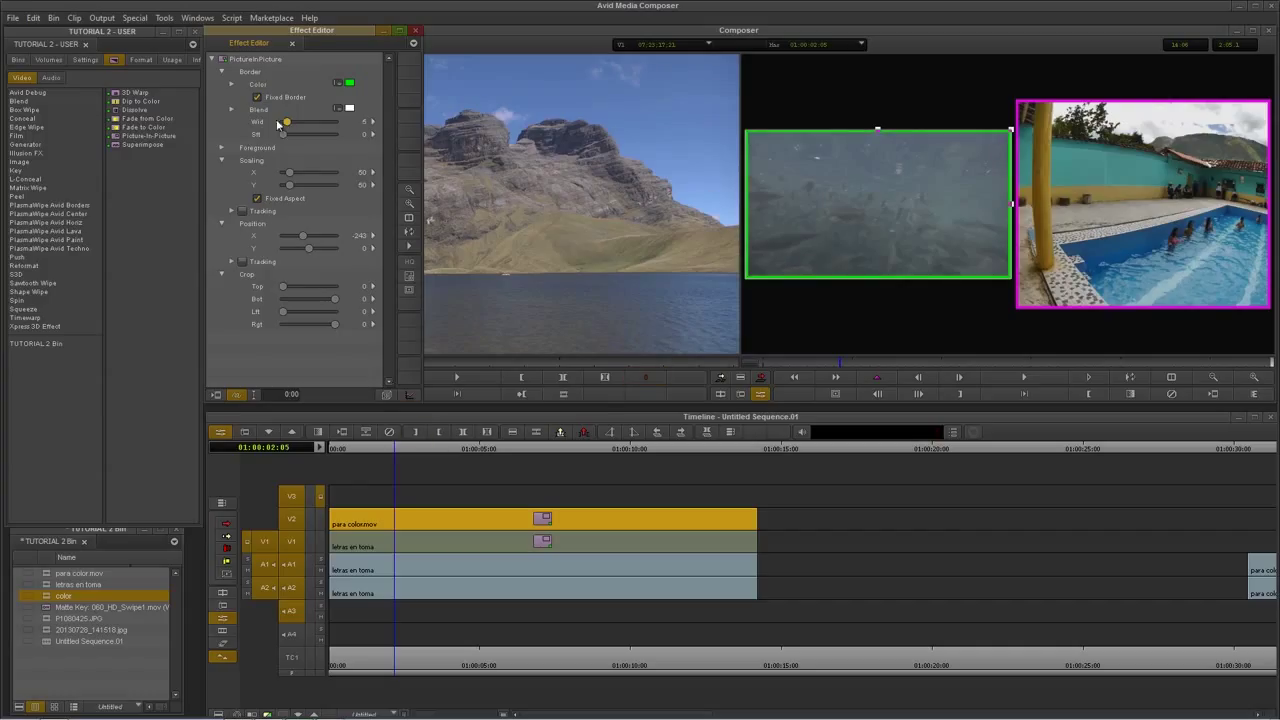
- Reduce the Foreground level of para color.mov on V2 to about 61
click(223, 147)
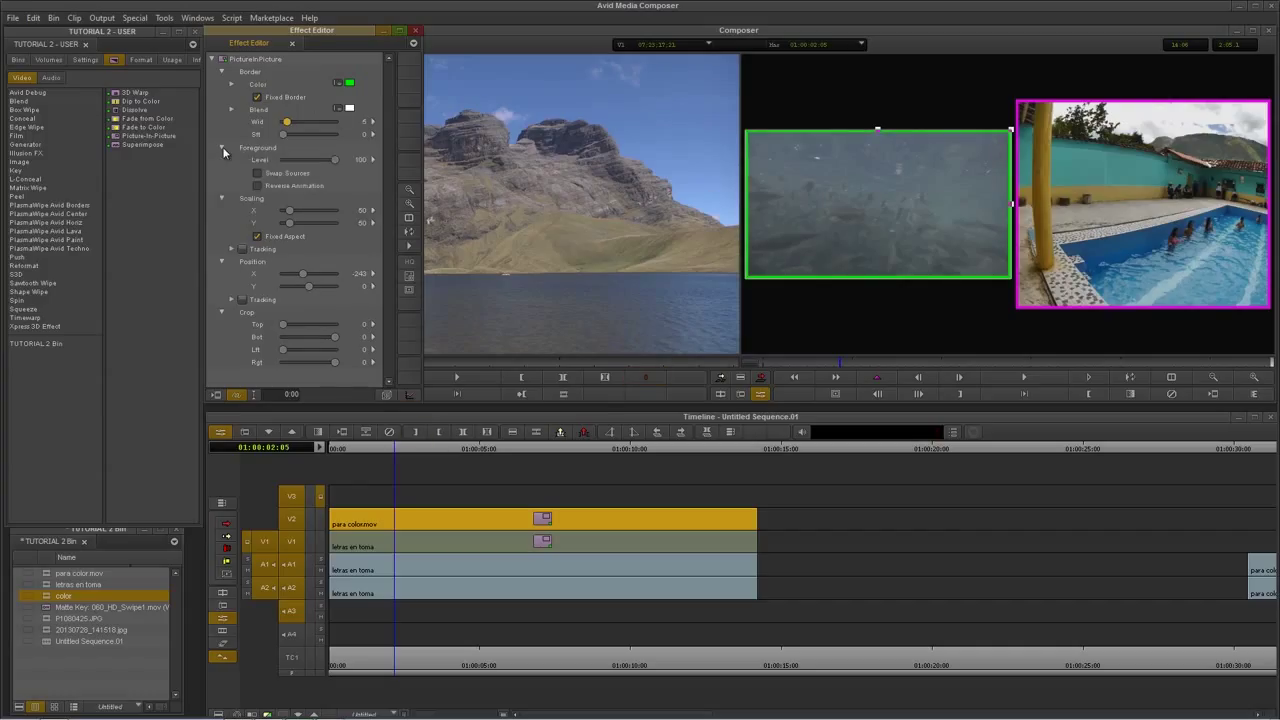
mouse_move(334, 160)
mouse_down()
mouse_move(308, 161)
mouse_move(342, 160)
mouse_up()
drag(335, 162, 313, 162)
- Play the sequence from about 01:00:02:01 to check the borders and the reduced foreground level
click(392, 452)
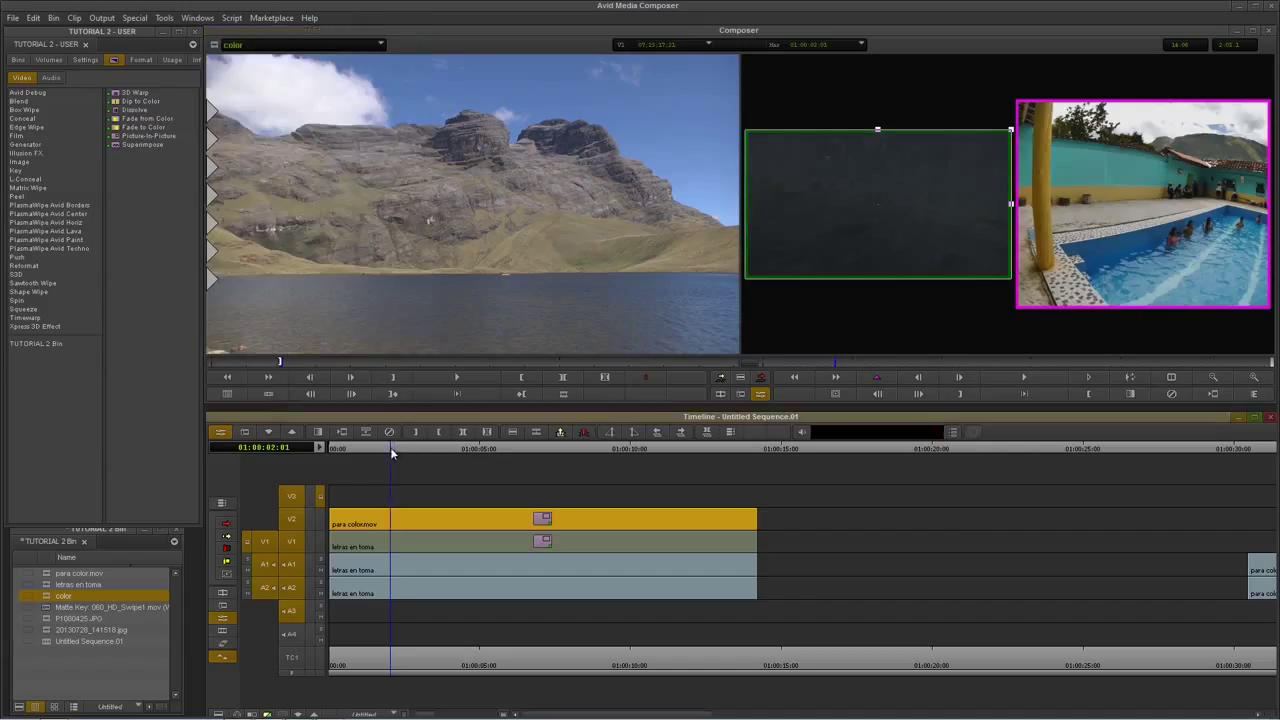
key(space)
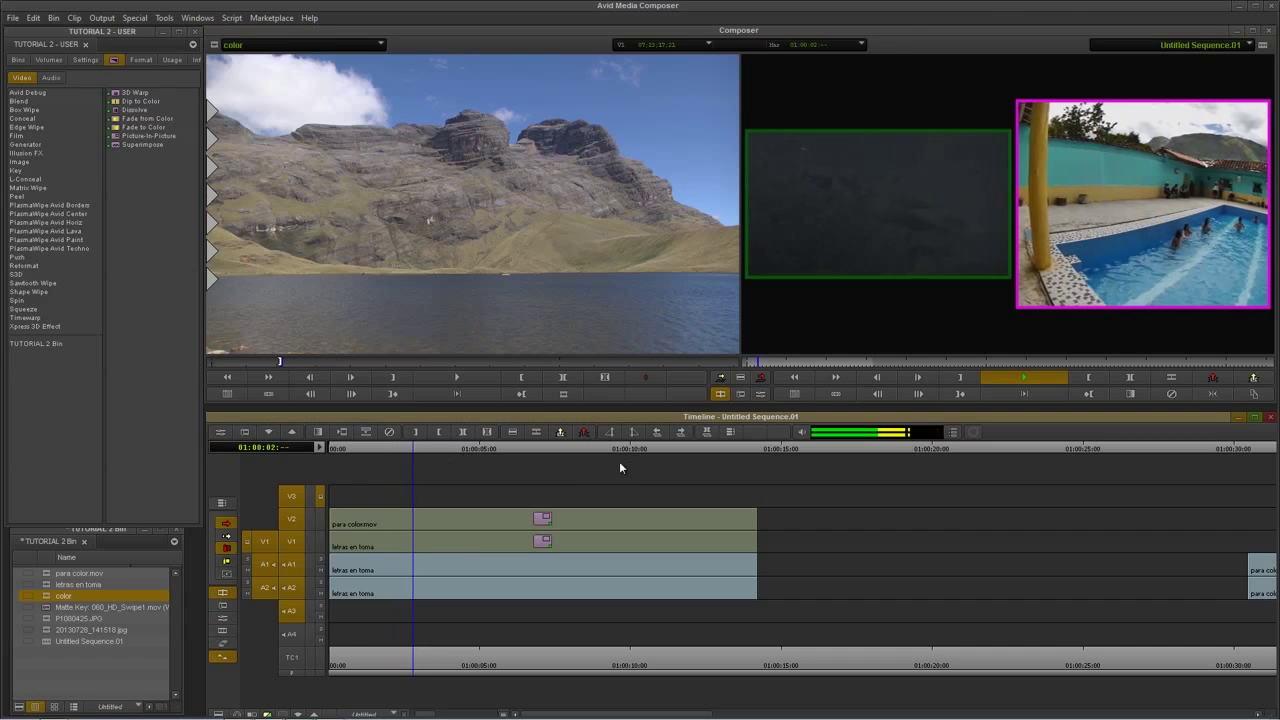
key(space)
- Reopen the Picture-in-Picture settings of para color.mov on V2 and collapse its Border parameters
click(450, 518)
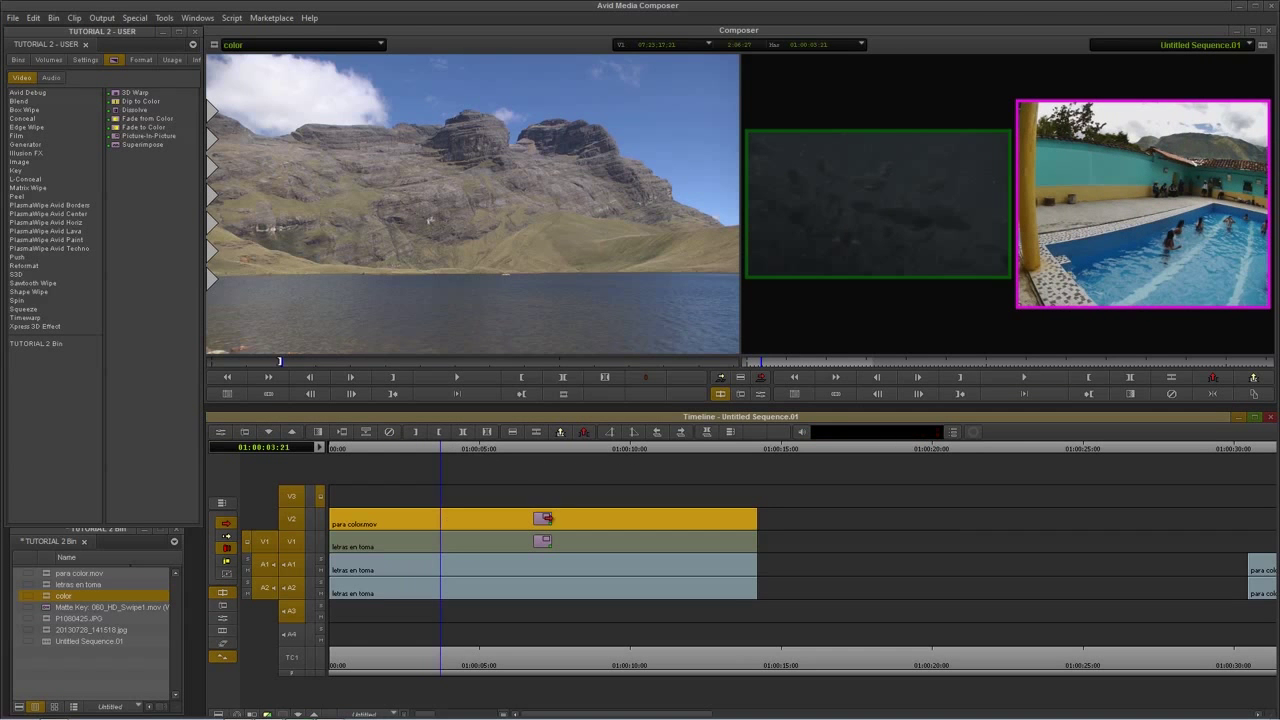
click(389, 432)
click(220, 431)
click(224, 72)
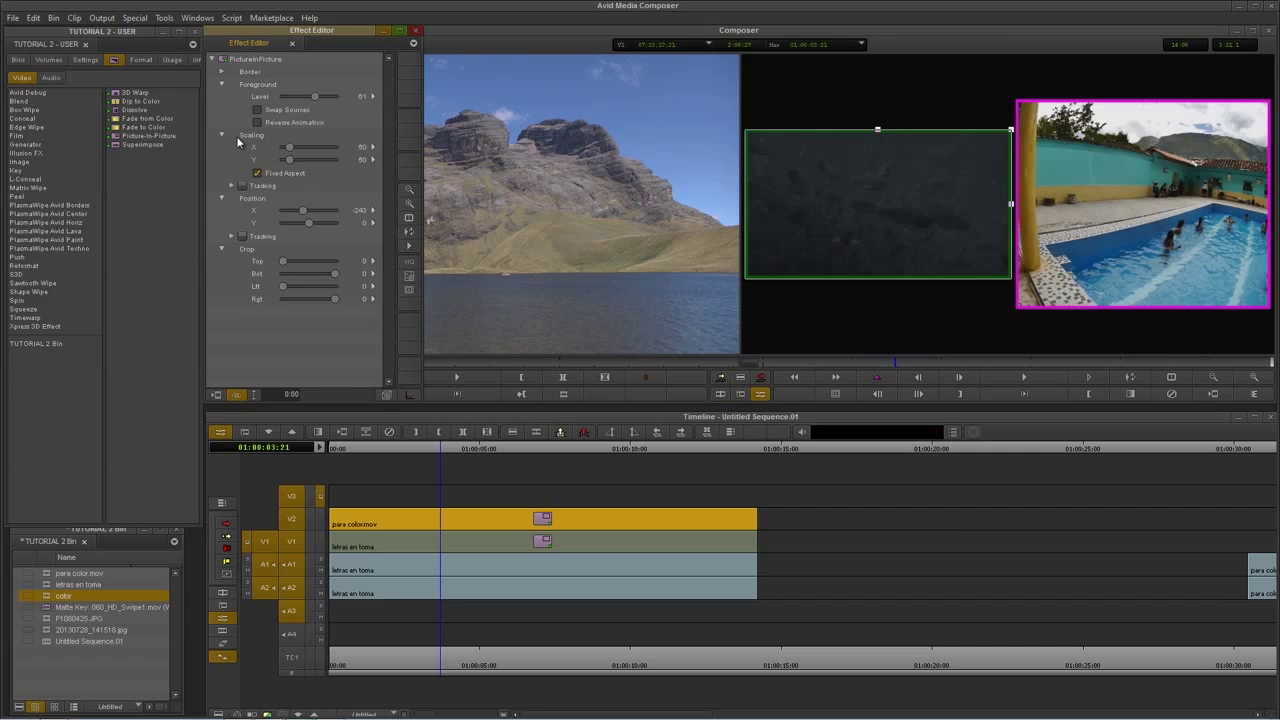
- Leave the effect settings for the normal source and record view and select the letras en toma audio on A1
click(456, 377)
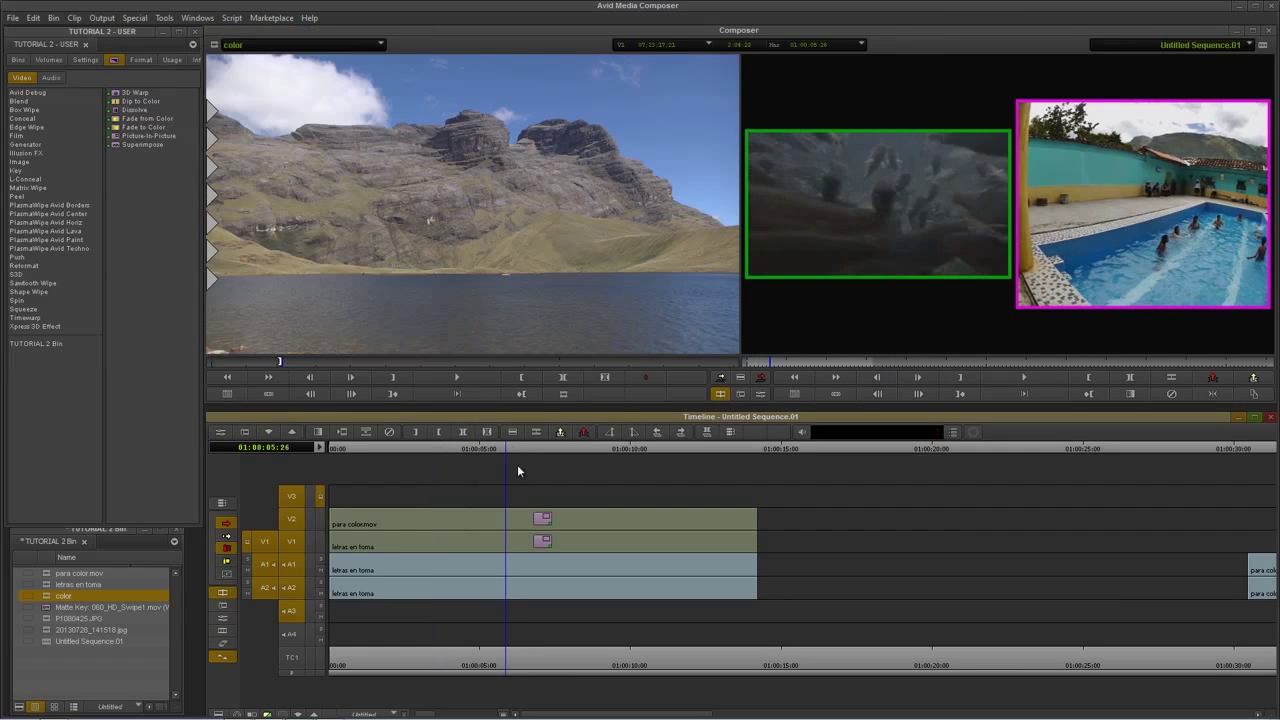
drag(360, 466, 380, 456)
click(400, 564)
click(405, 586)
click(405, 574)
click(406, 591)
click(404, 574)
click(392, 580)
click(385, 572)
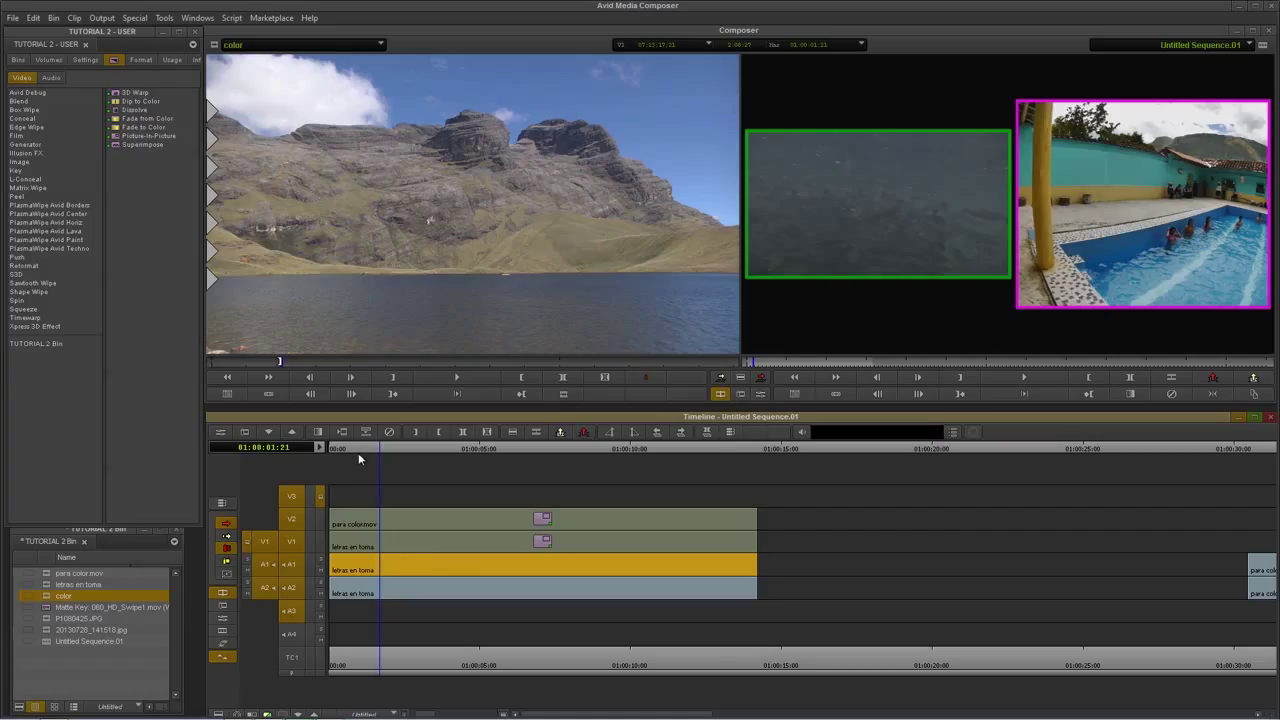
- Expand the timeline's track control panel and show the audio waveforms on A1 and A2
drag(359, 454, 350, 450)
key(ctrl+])
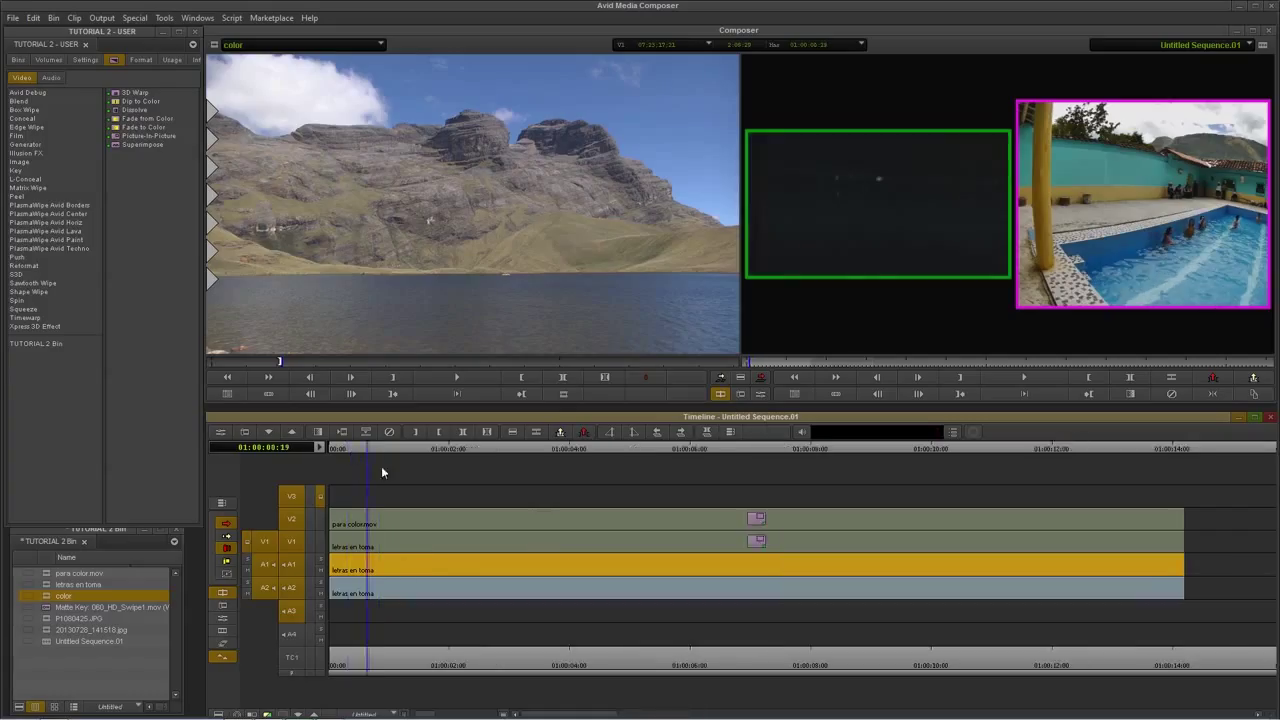
click(320, 448)
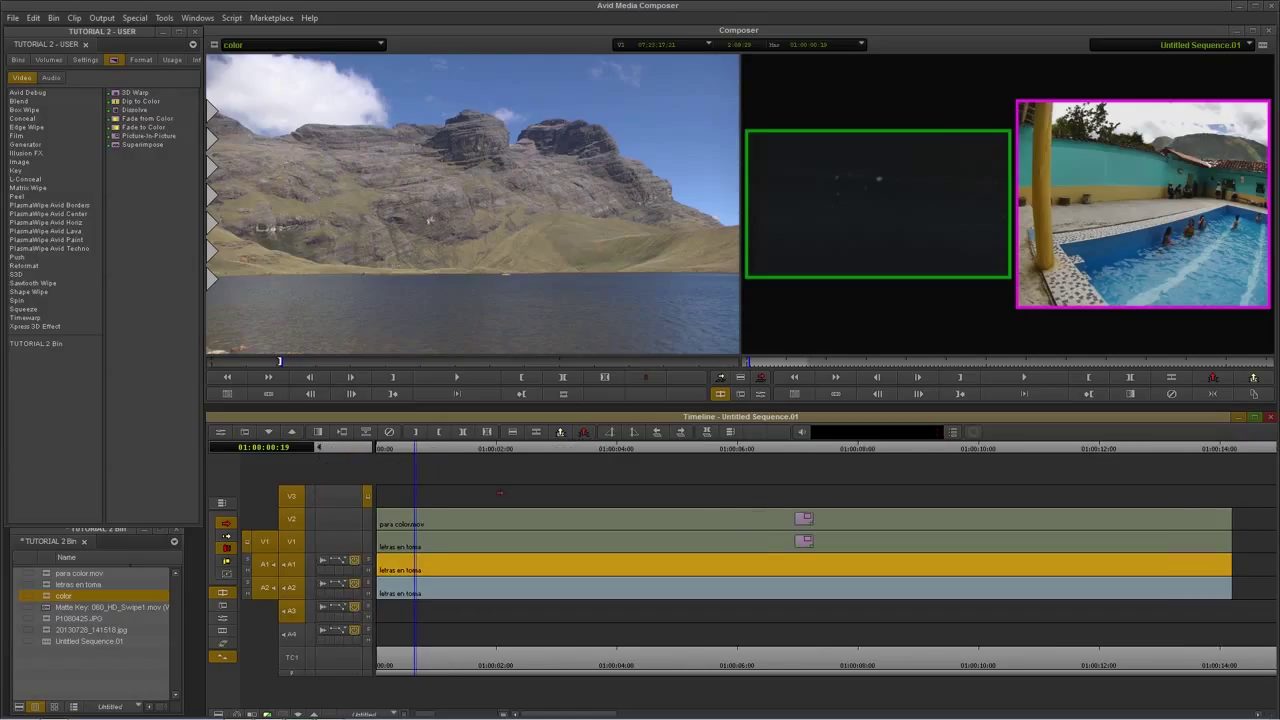
click(322, 562)
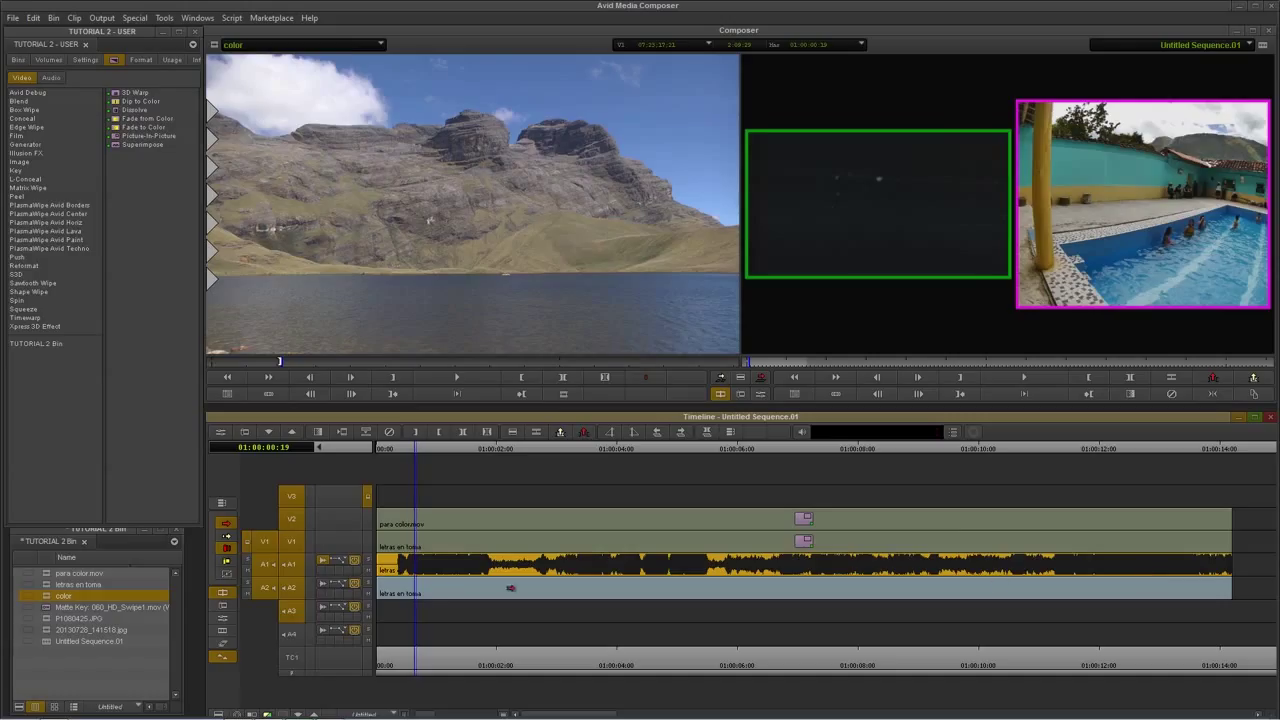
click(323, 584)
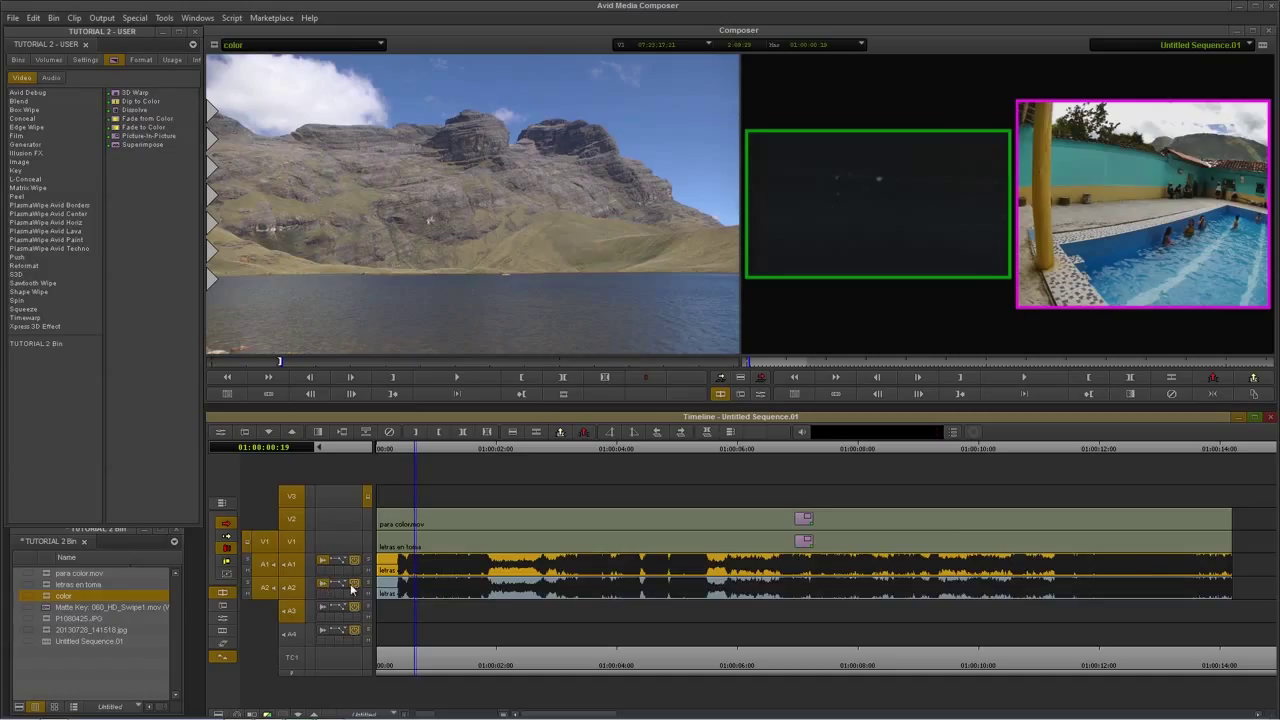
- Examine the letras en toma waveforms on A1 and A2 around 01:00:00:10 and 01:00:02:11
drag(415, 469, 397, 469)
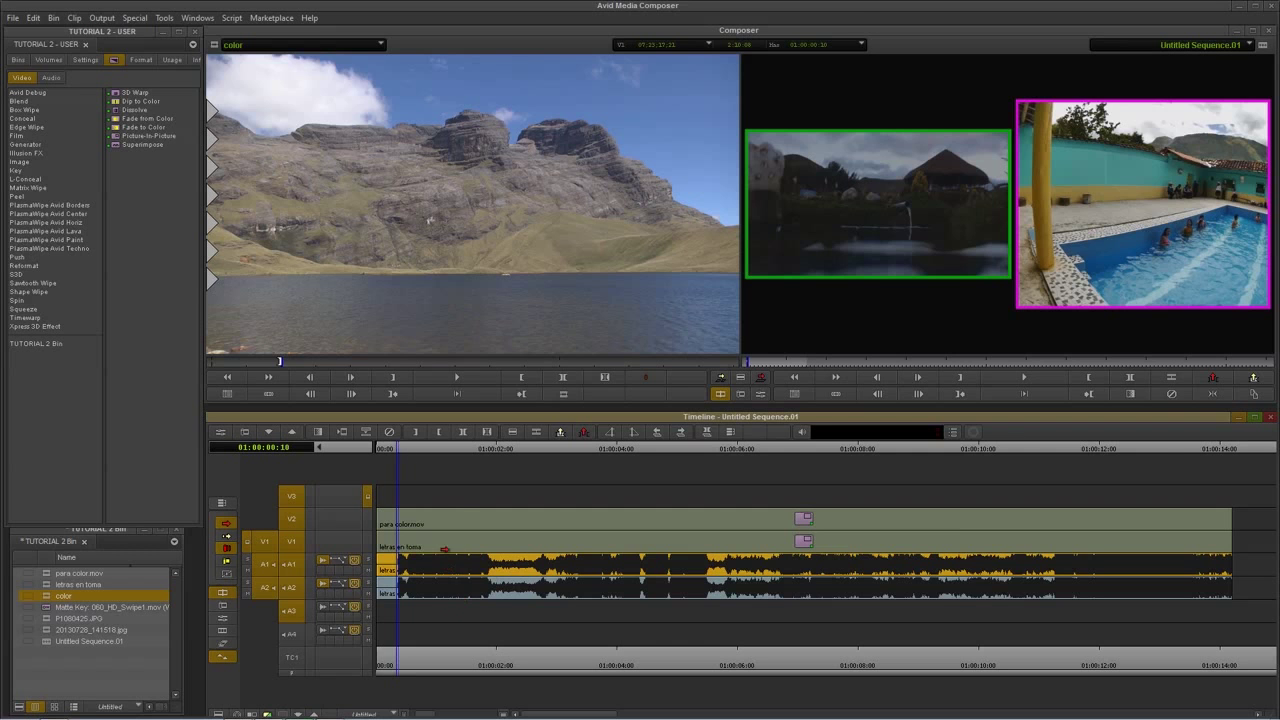
click(462, 583)
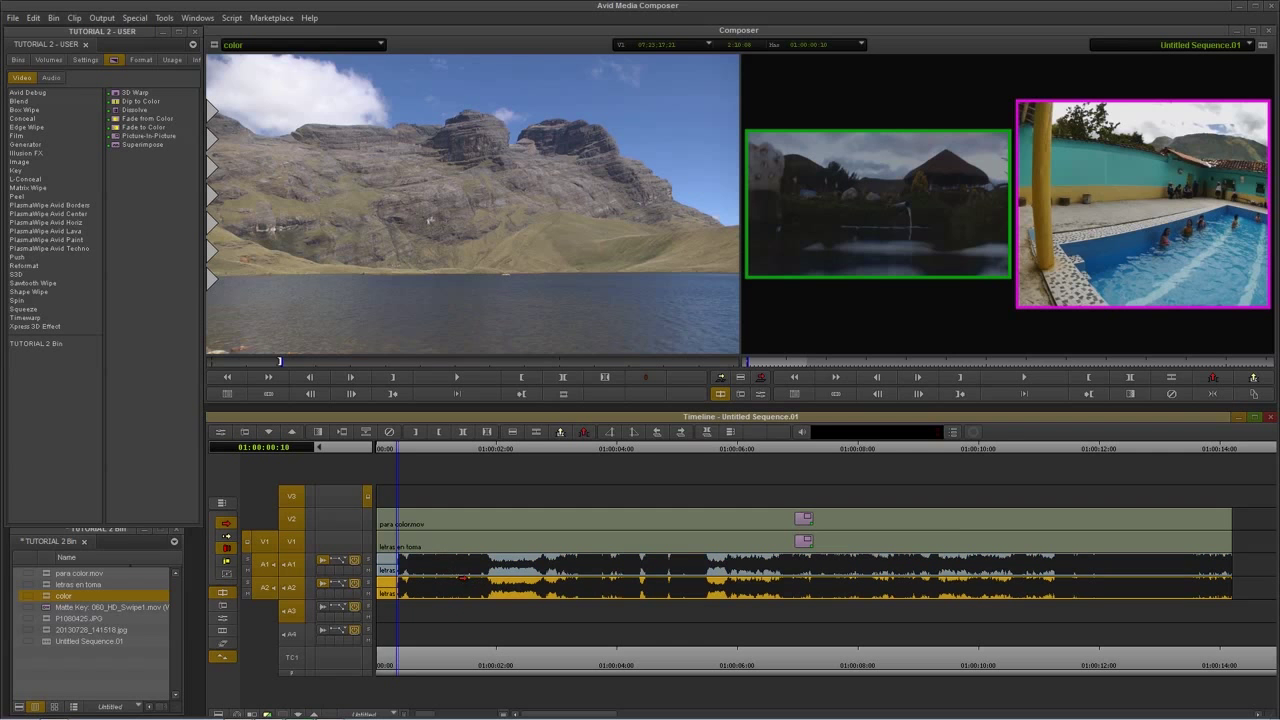
click(470, 570)
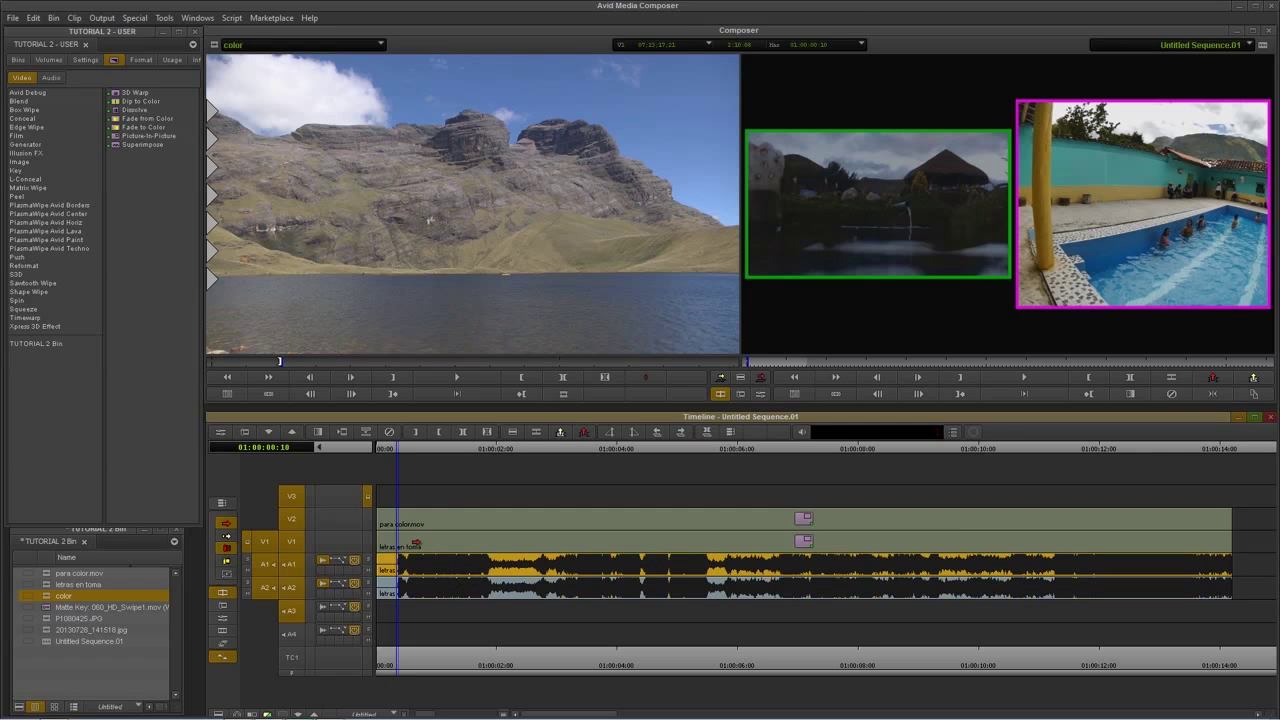
click(519, 448)
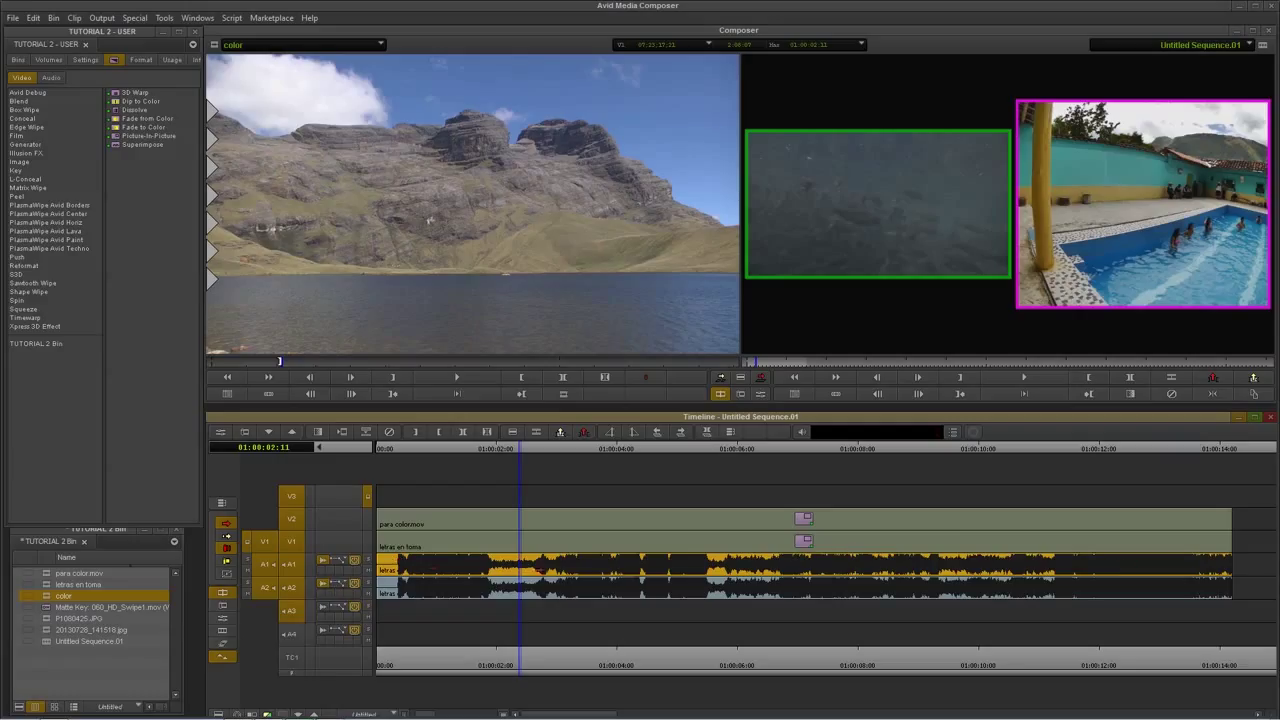
- Hide the individual waveforms on A2 and A1 and close the RTAS Tool
click(321, 583)
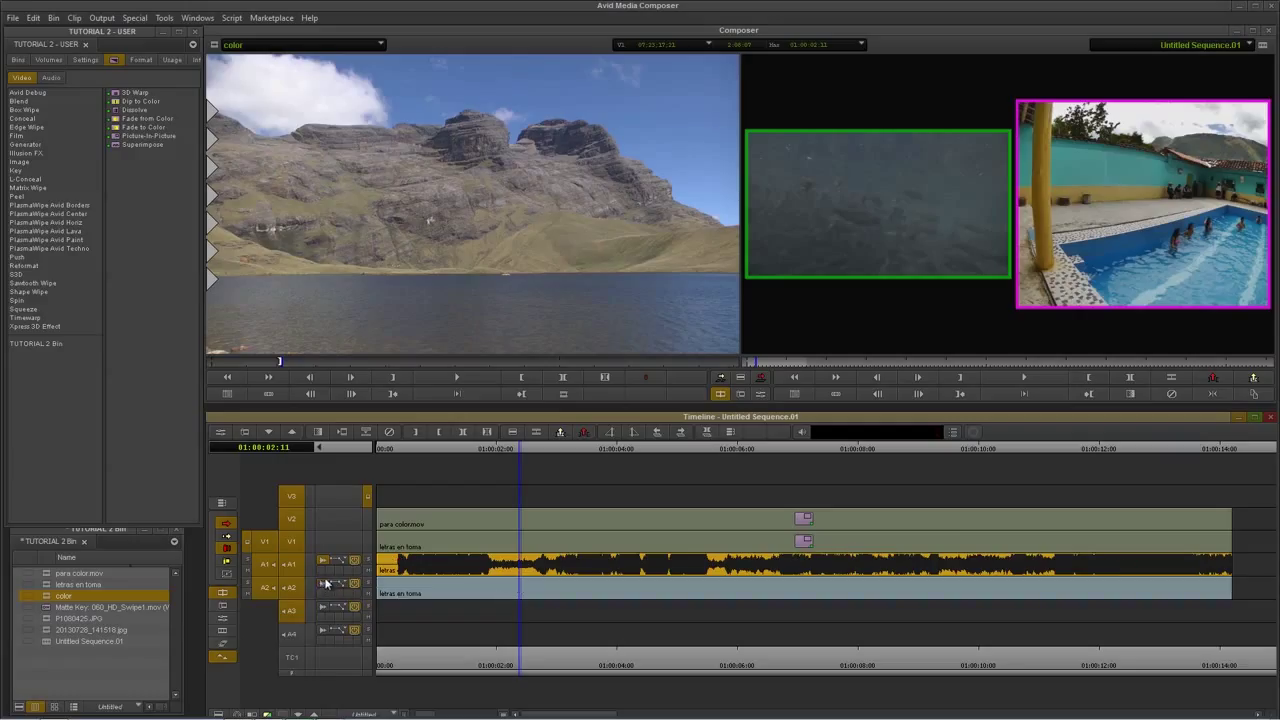
click(321, 563)
click(321, 563)
click(322, 592)
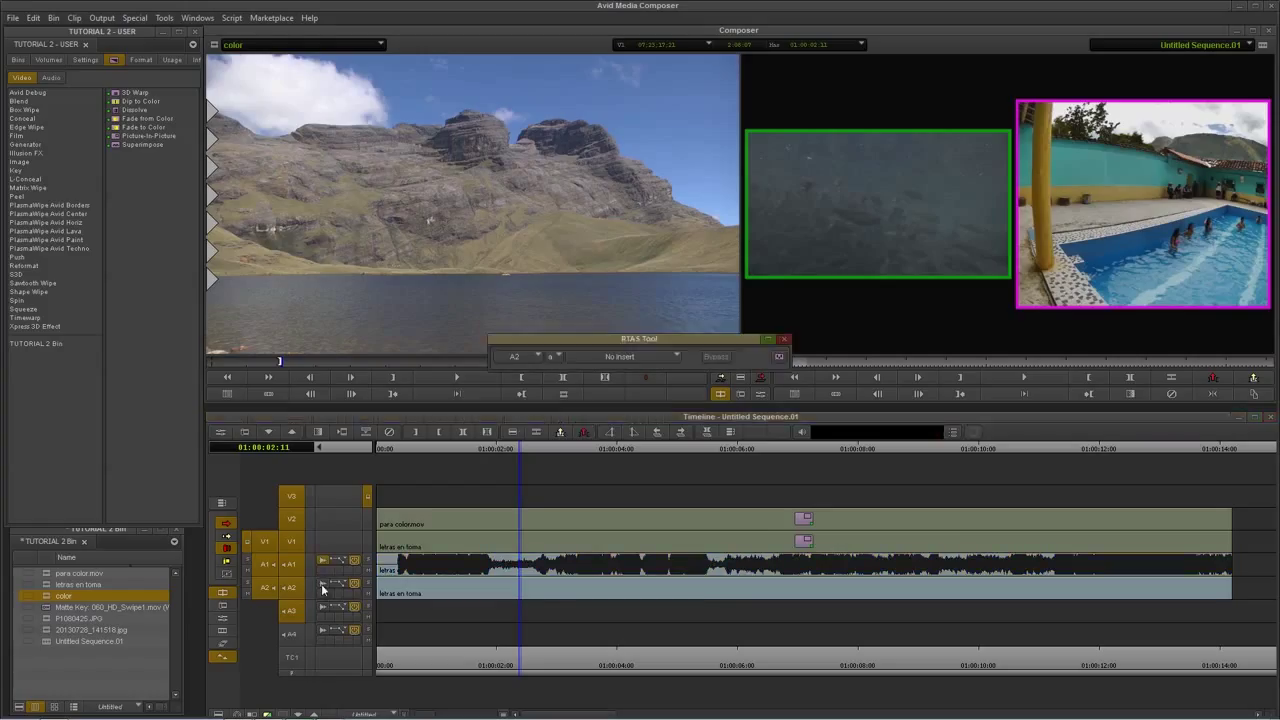
click(784, 339)
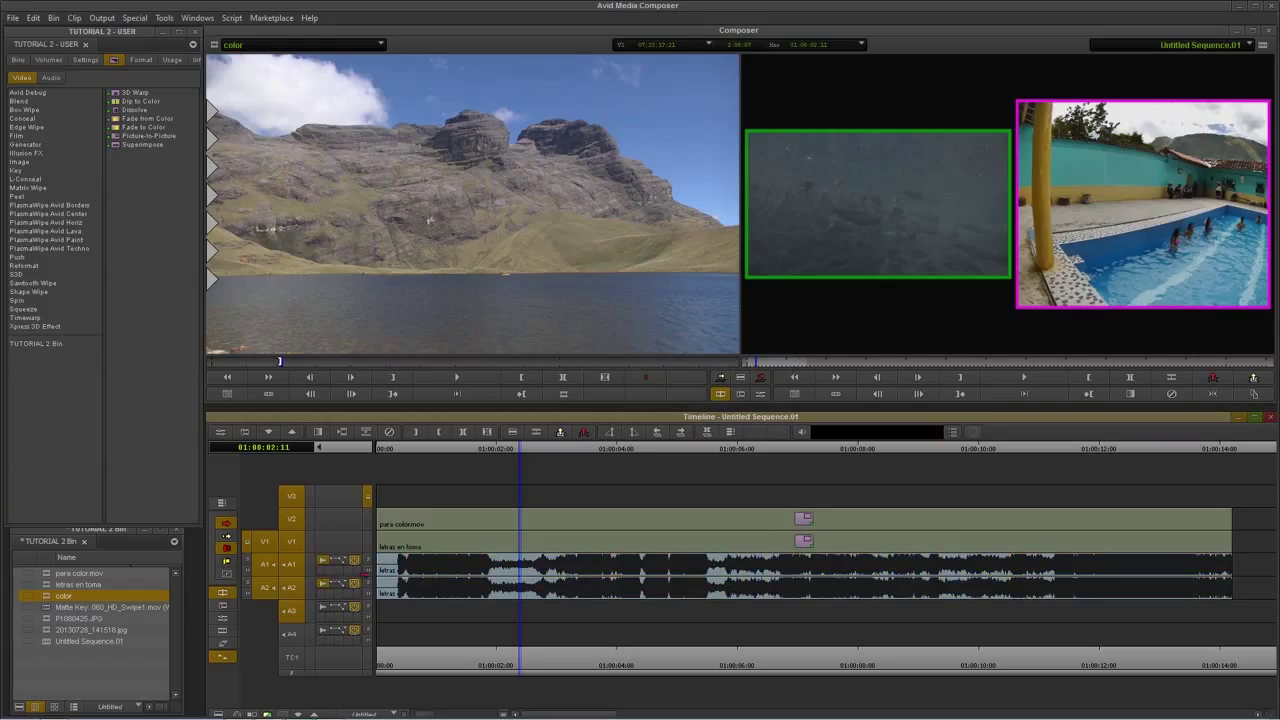
click(323, 584)
click(324, 562)
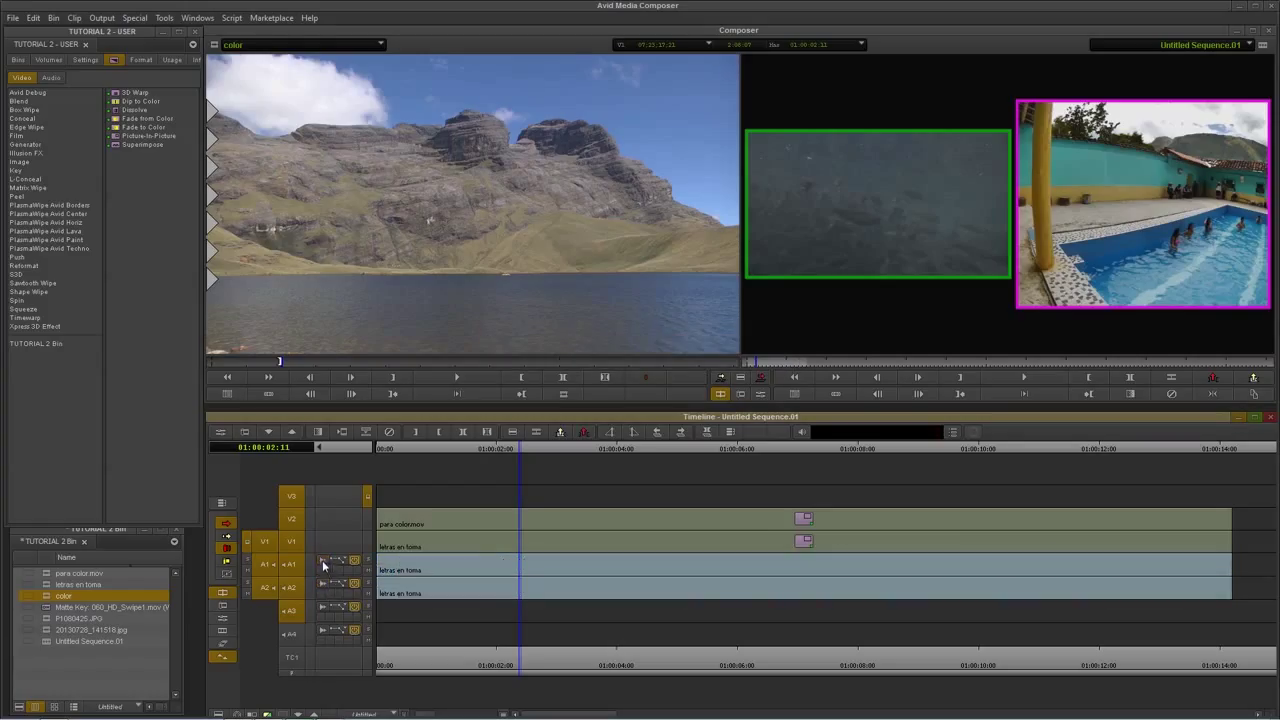
- Display waveforms on all audio tracks by setting the timeline's Audio Data option to Waveform
click(218, 714)
mouse_move(292, 562)
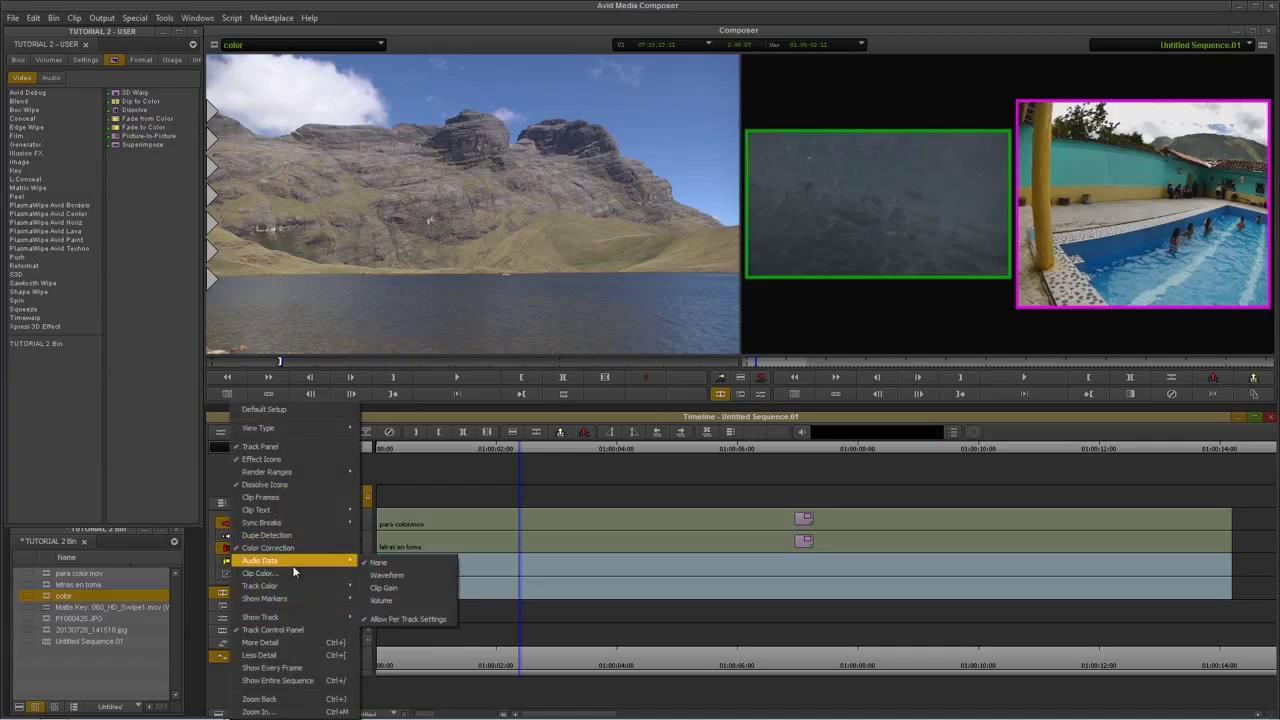
click(385, 576)
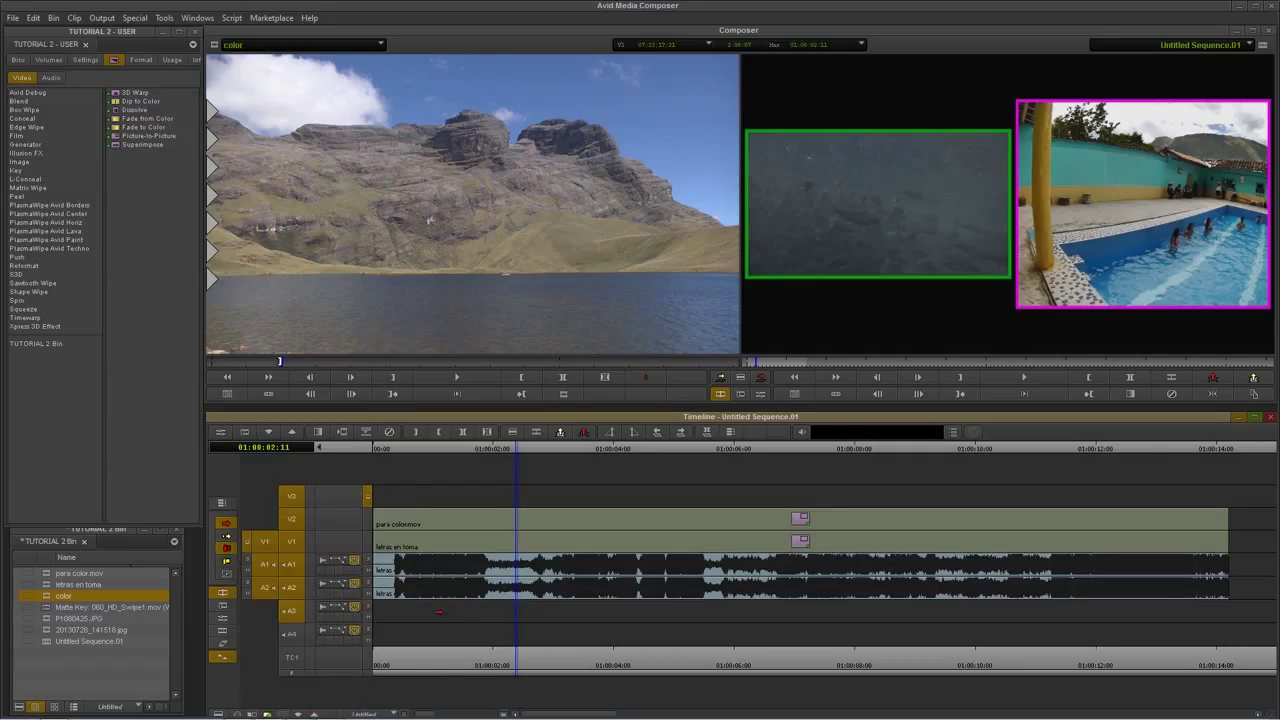
click(405, 658)
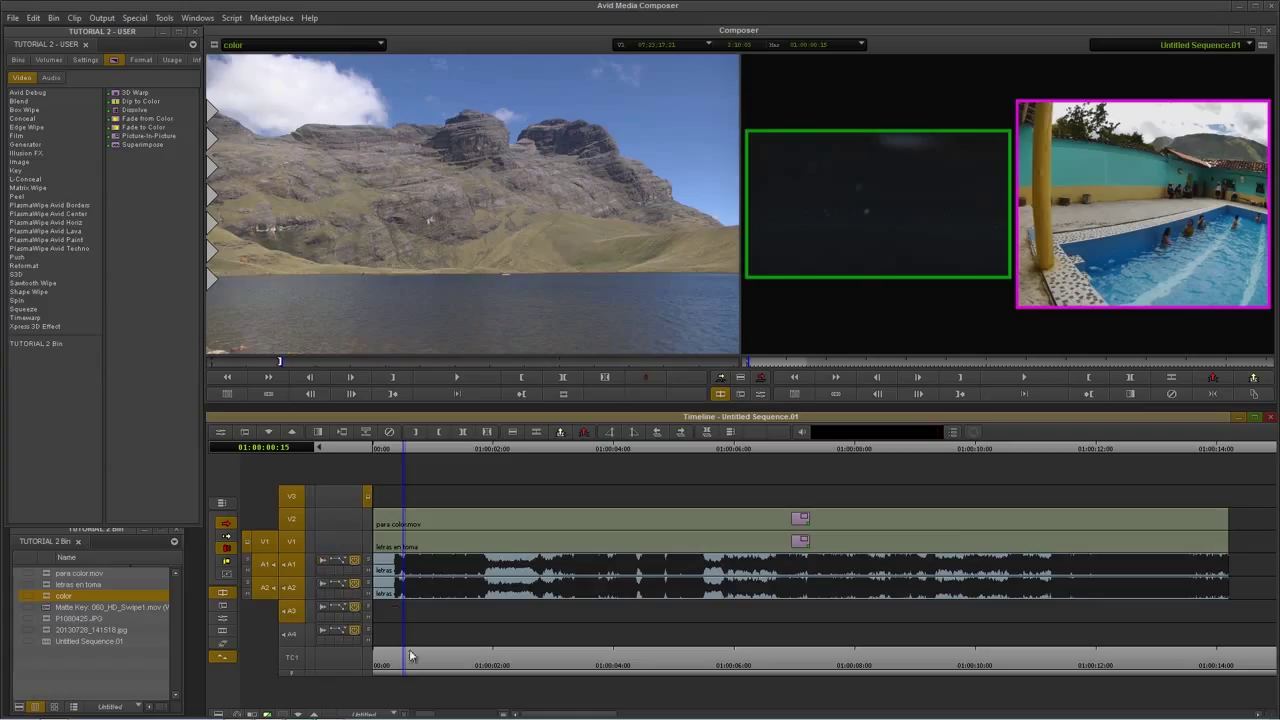
- Set the timeline's Audio Data option to None and show the waveform on A1 only
click(218, 714)
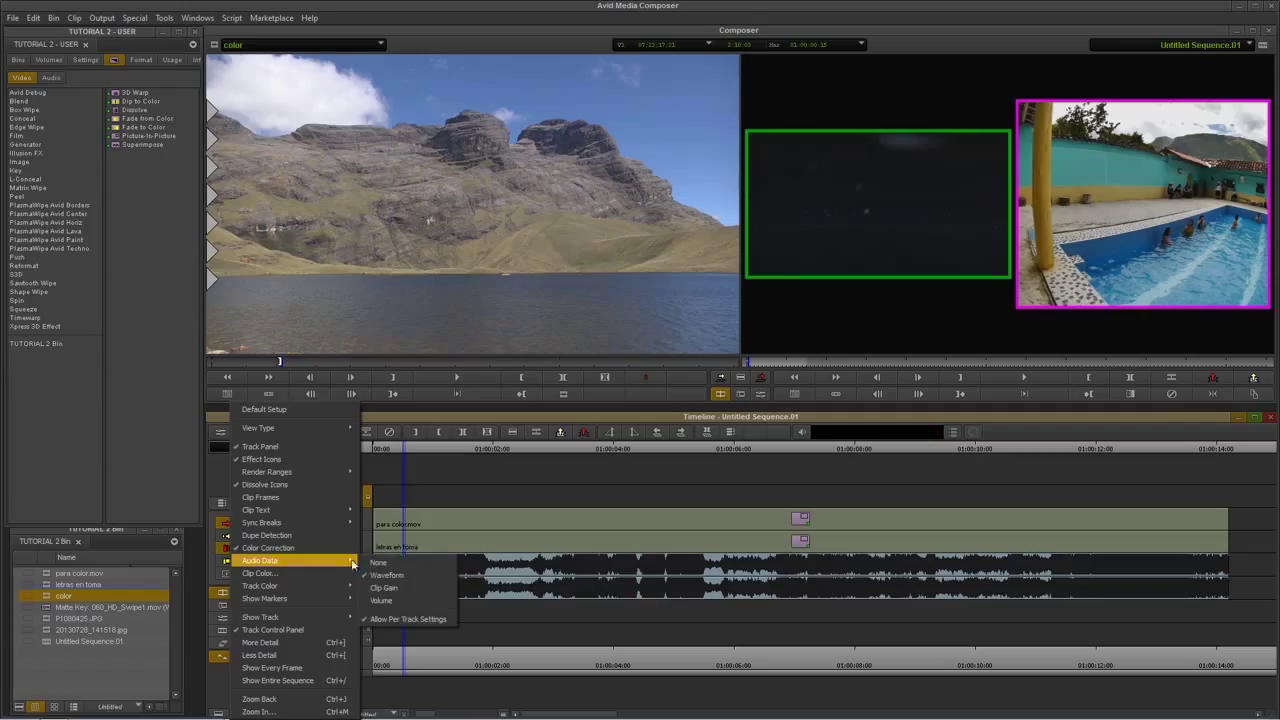
click(383, 565)
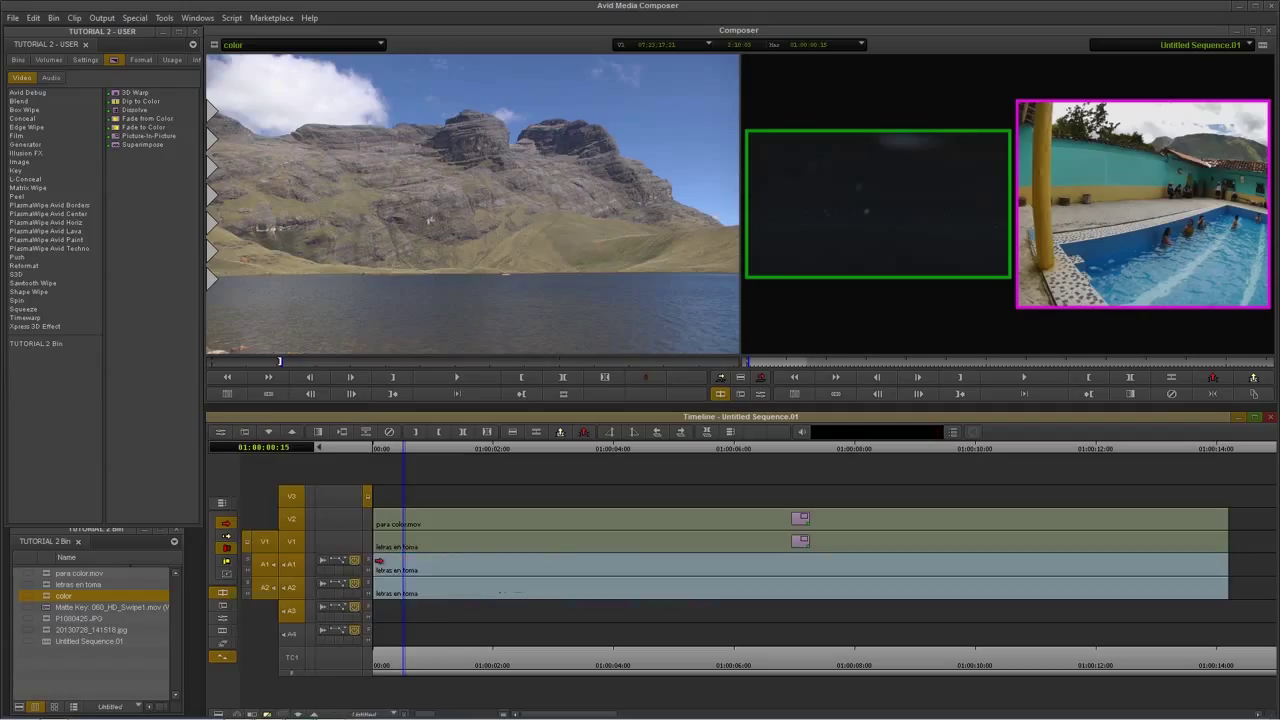
click(321, 563)
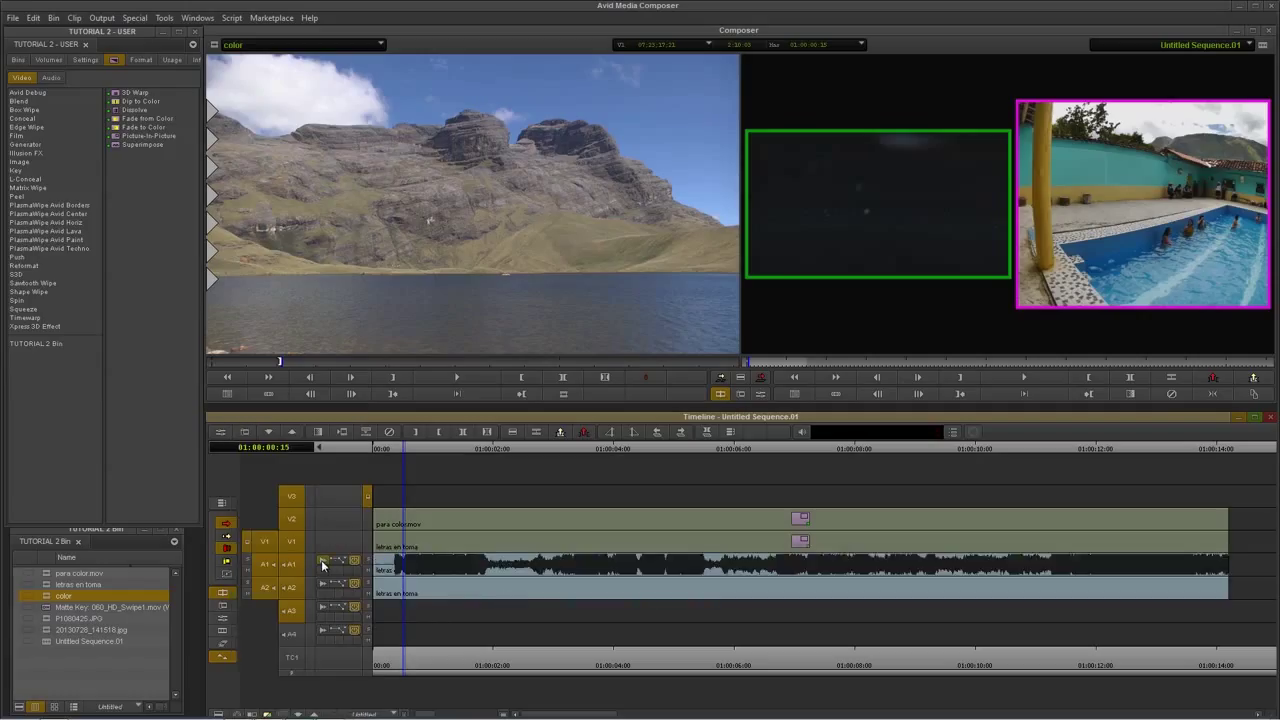
click(321, 563)
click(321, 563)
click(321, 563)
click(321, 560)
click(321, 560)
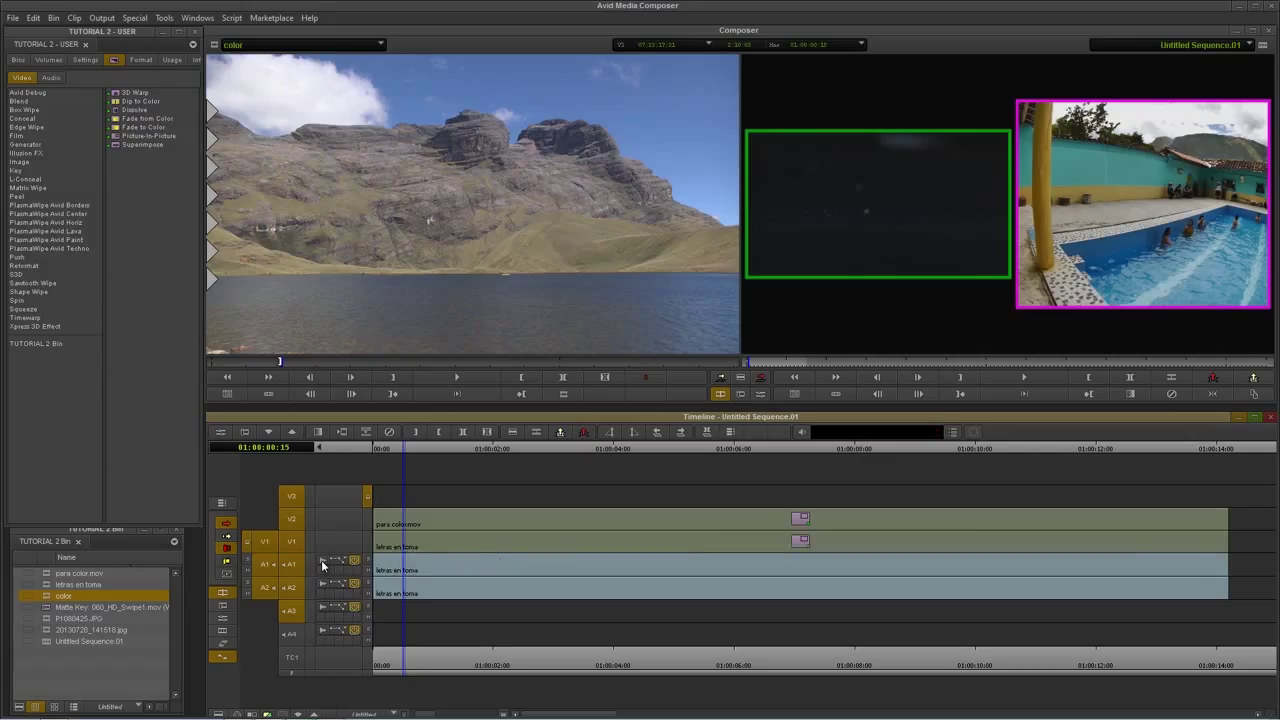
click(321, 560)
click(321, 560)
click(321, 560)
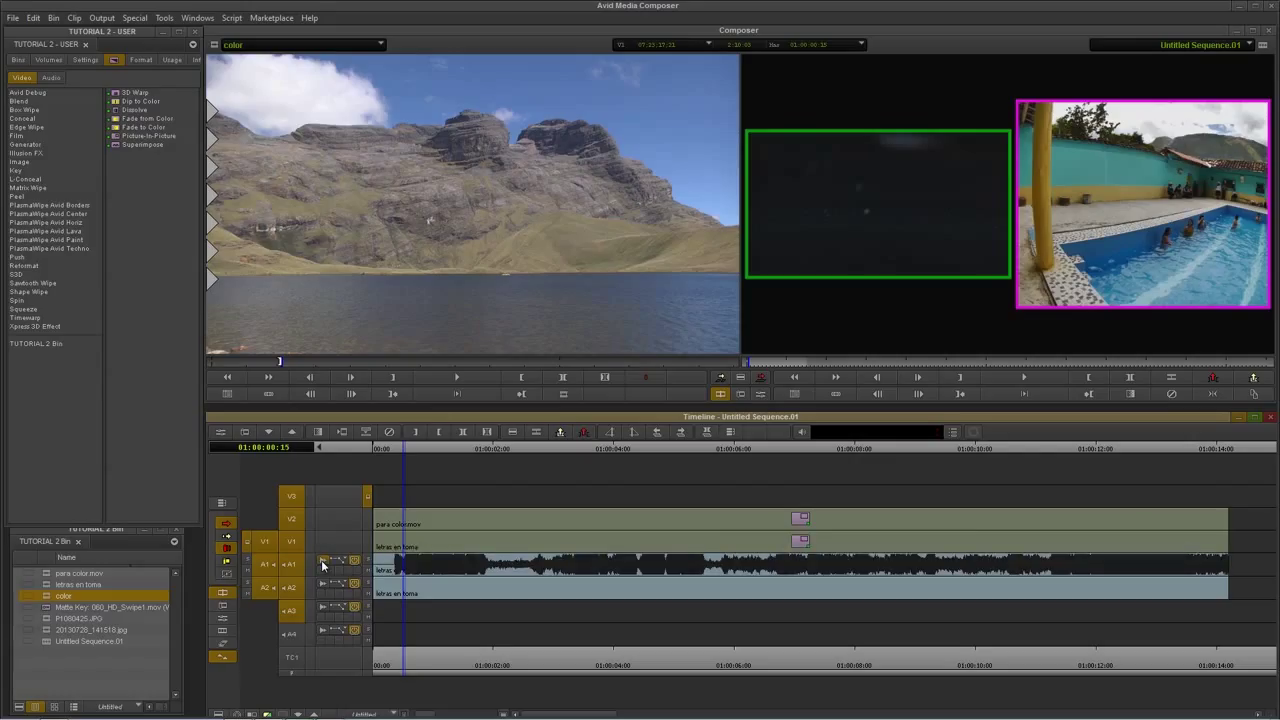
- Mute A1 and A2 and preview the sequence from about 01:00:00:12
click(393, 660)
click(398, 447)
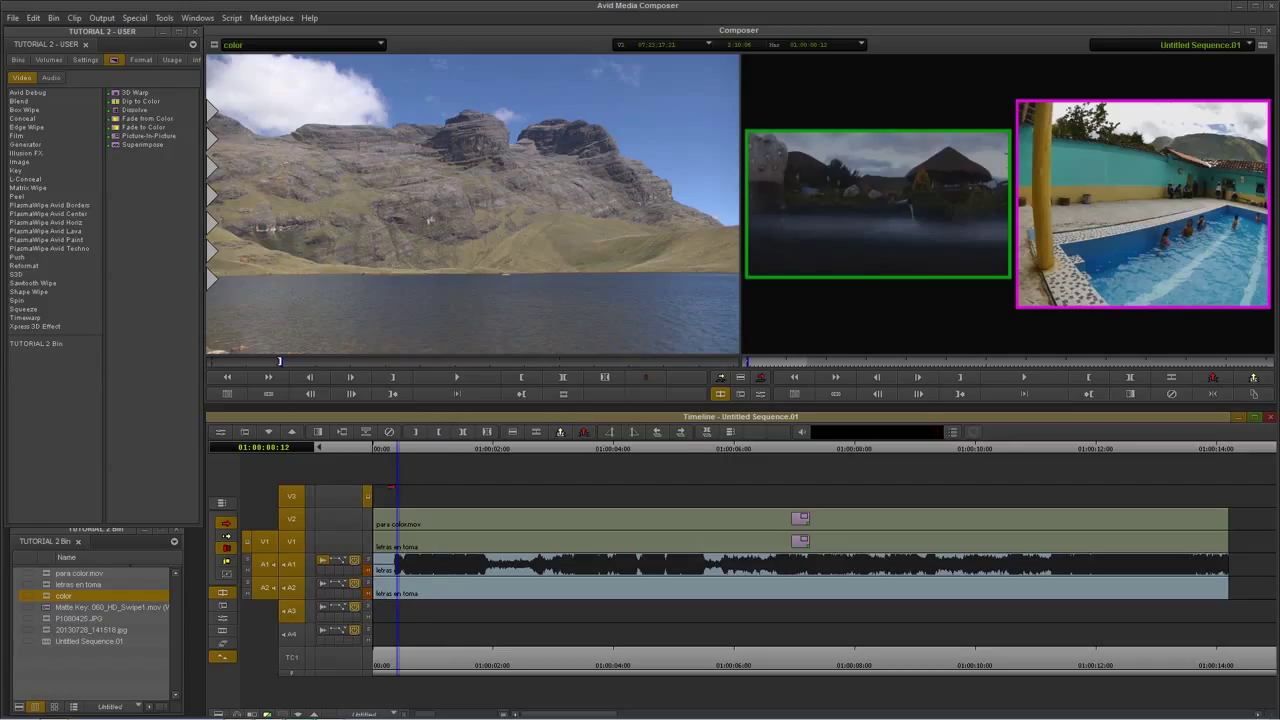
key(space)
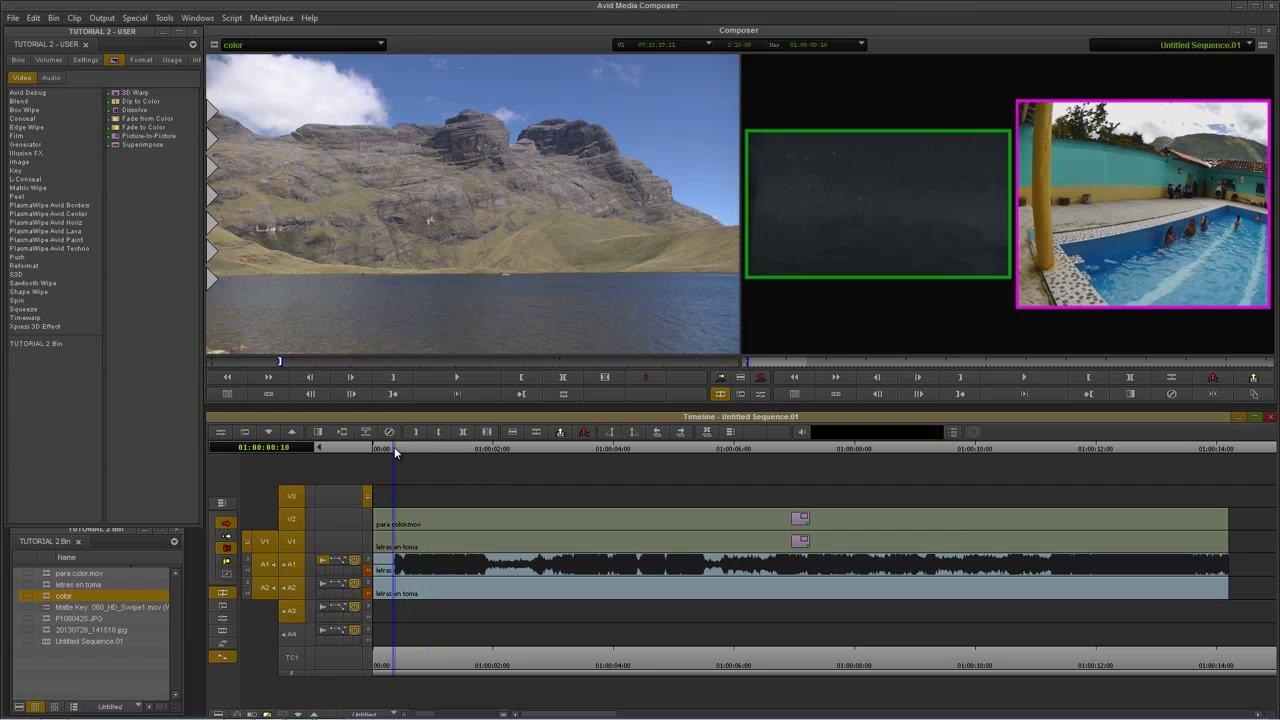
drag(395, 453, 659, 463)
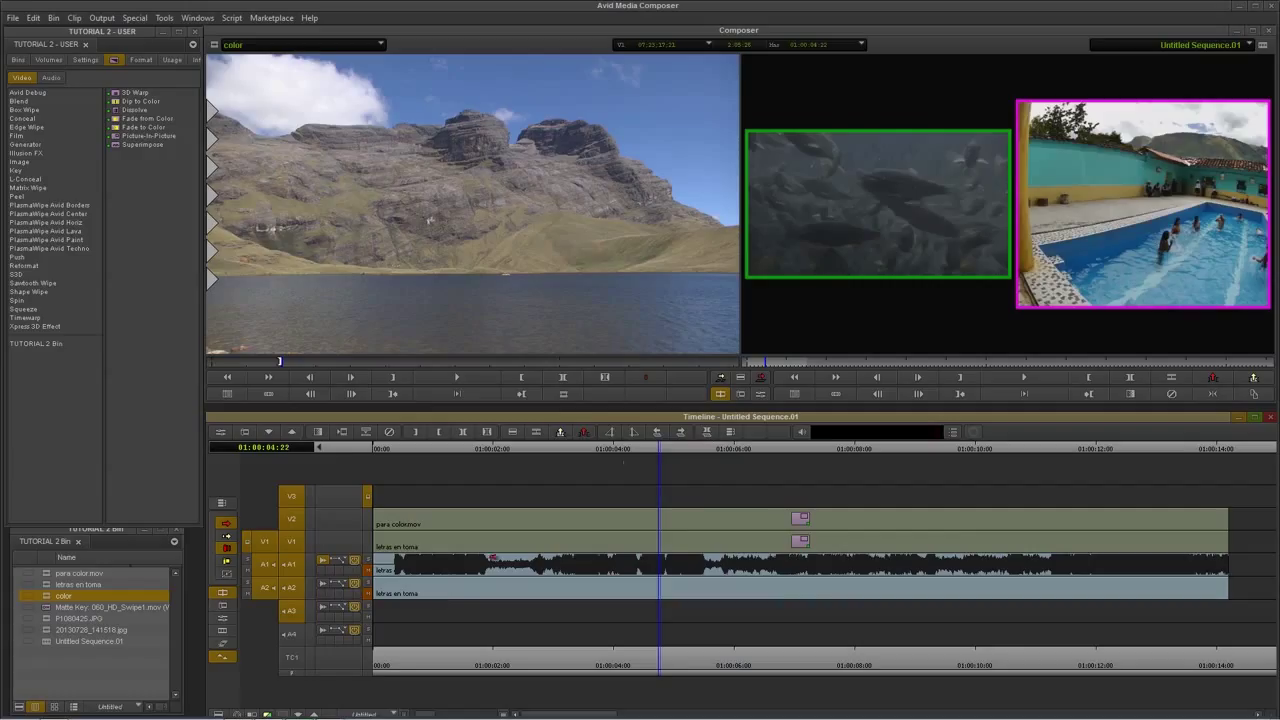
- Deactivate the A1 and A2 audio tracks in the track control panel and play the sequence from near its start
click(354, 561)
click(409, 455)
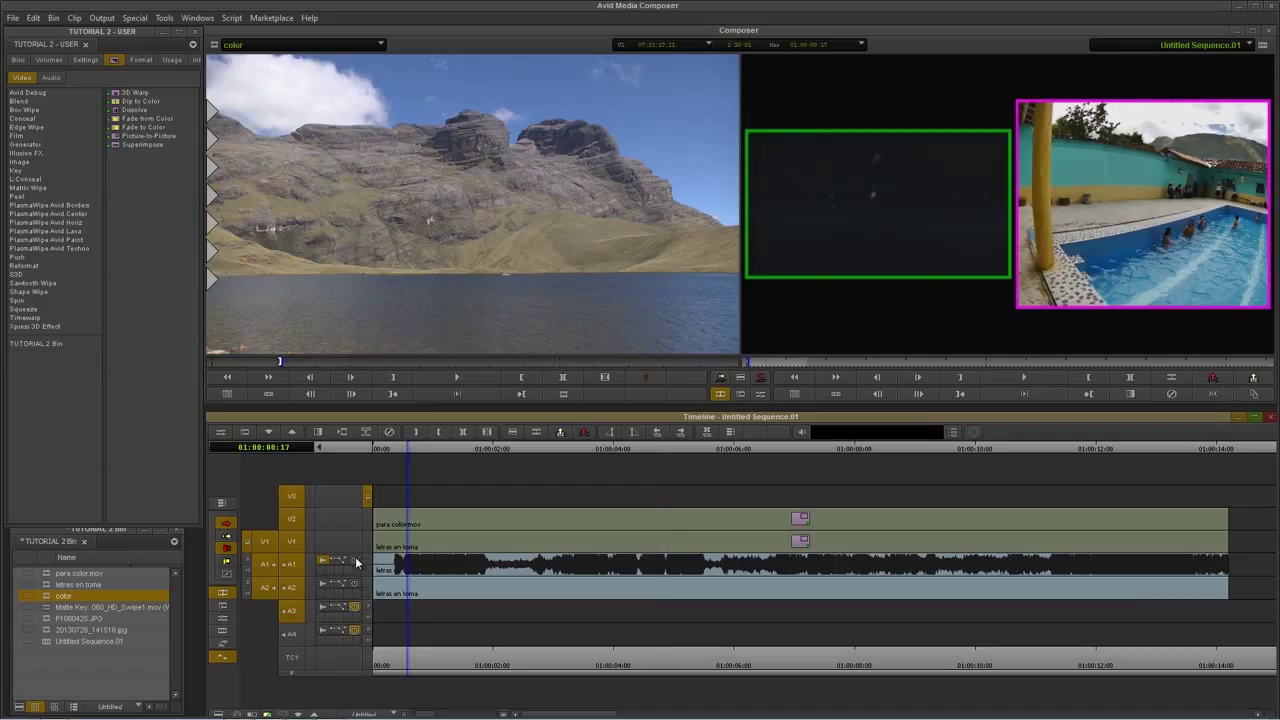
click(391, 448)
key(space)
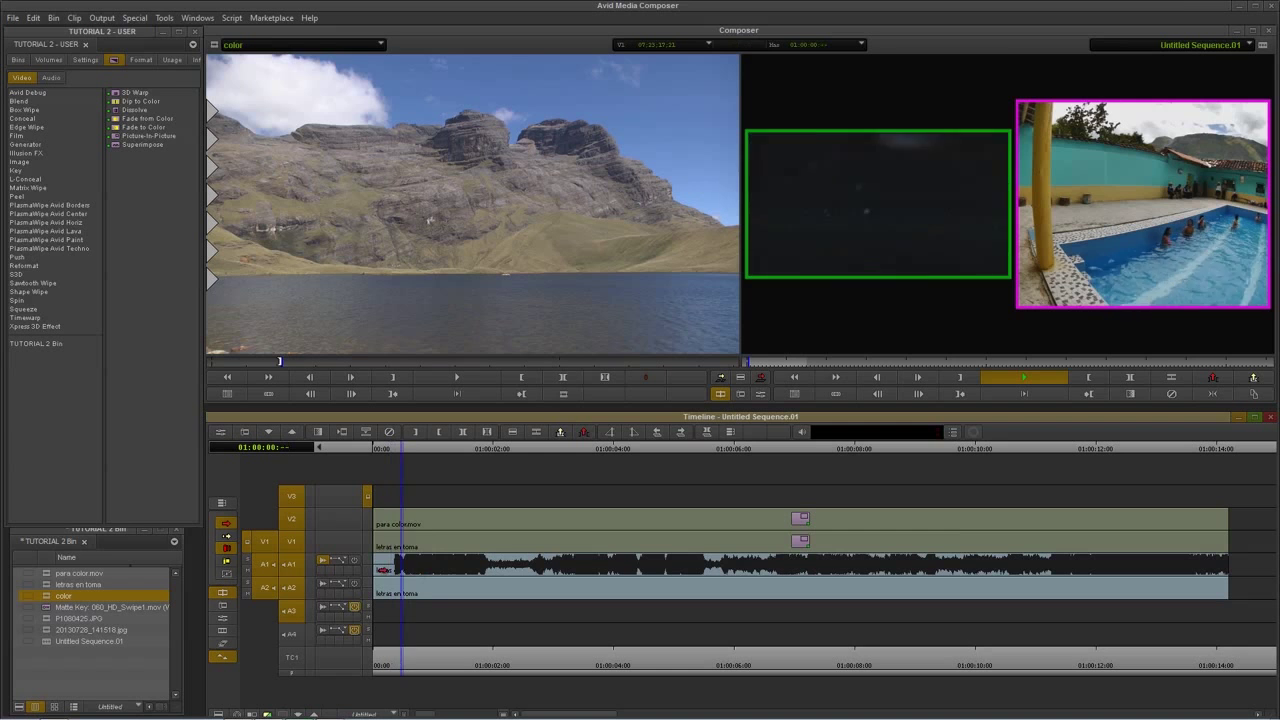
key(space)
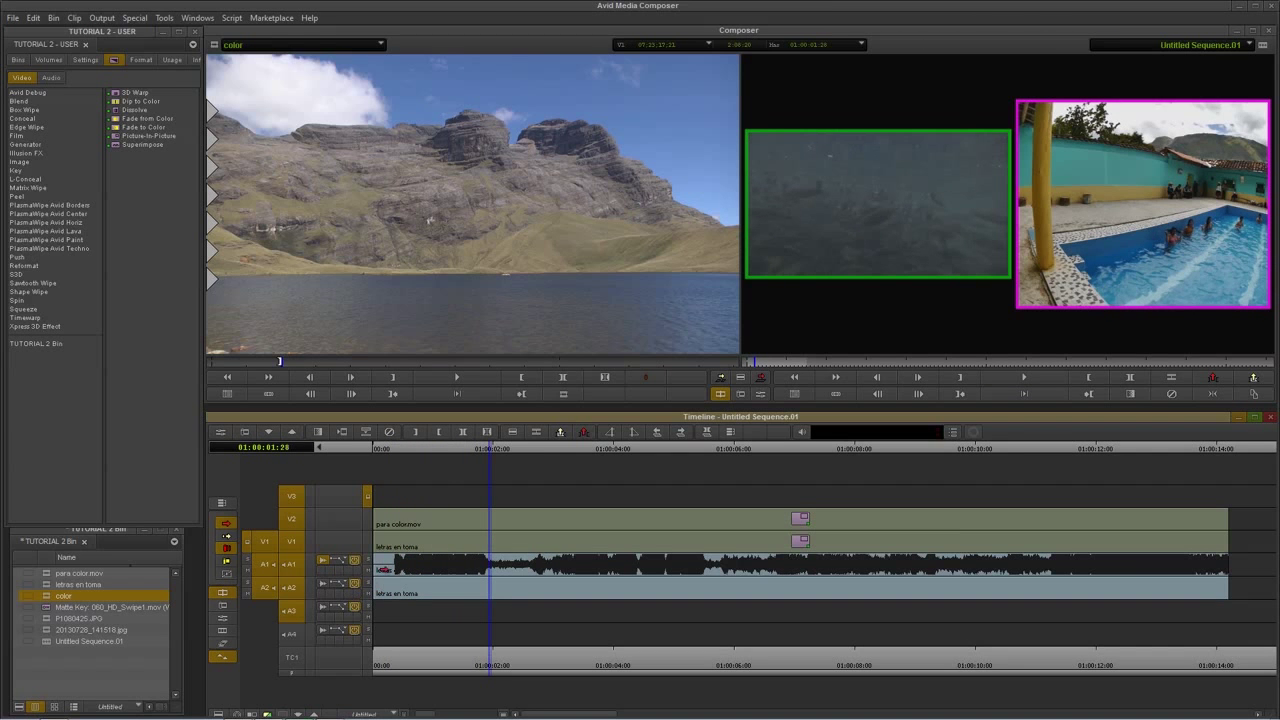
- Solo audio track A1 and play the sequence from about 01:00:02:19 and again from near its start
click(466, 571)
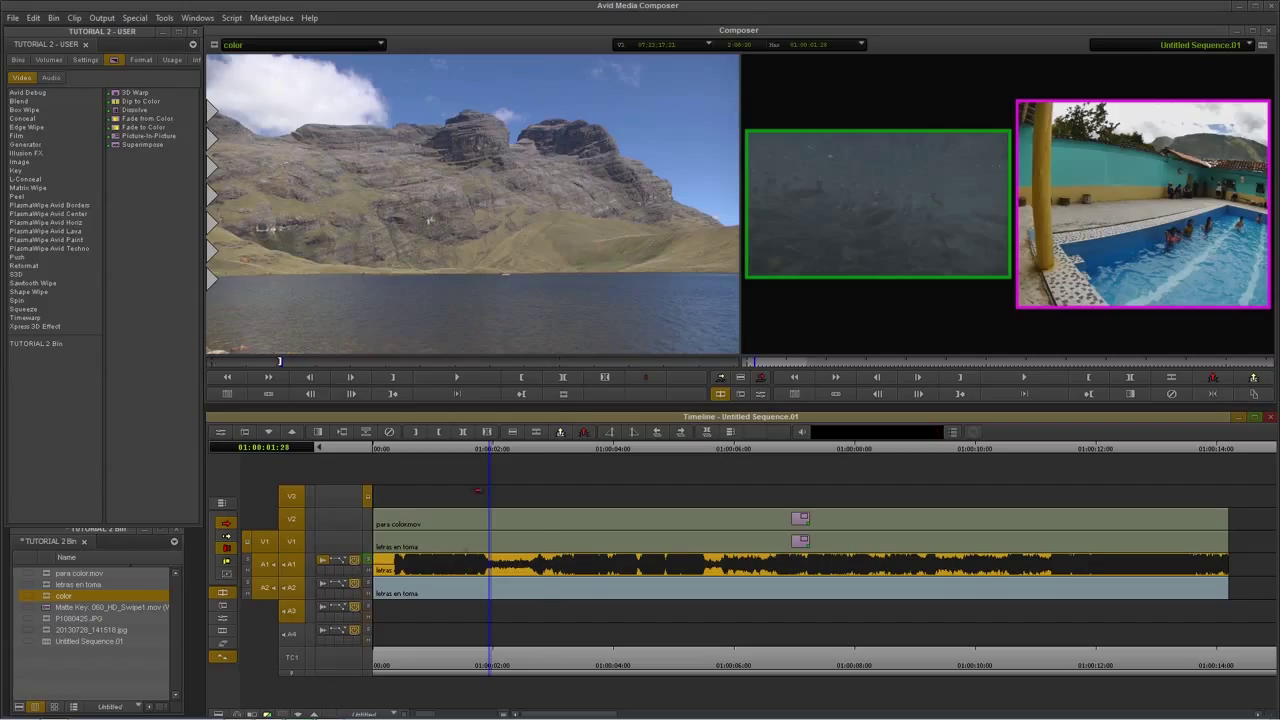
drag(540, 445, 532, 445)
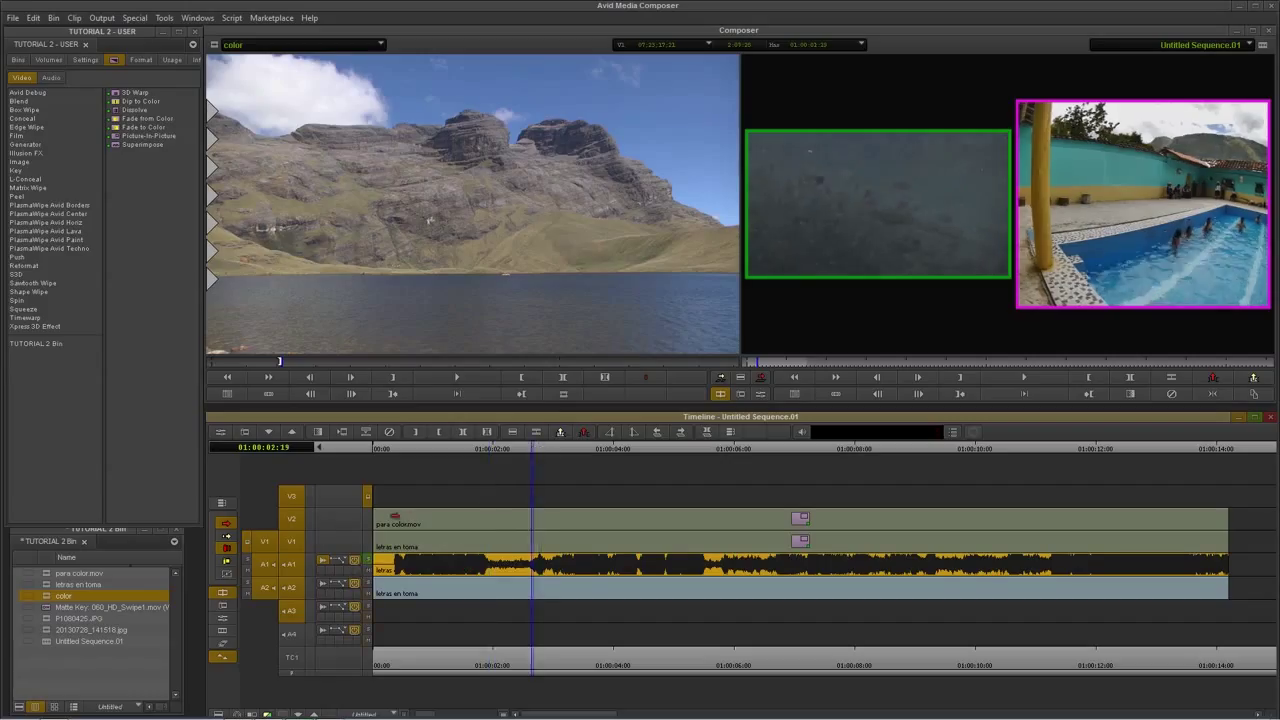
key(space)
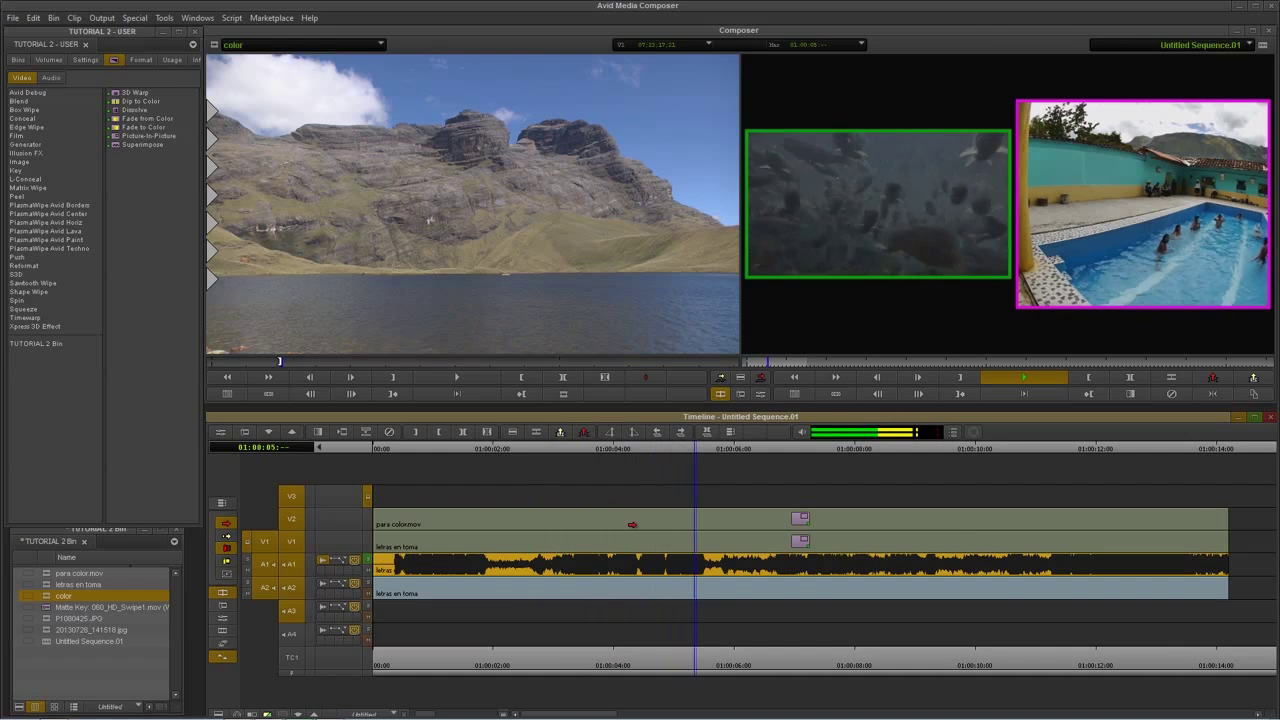
key(space)
click(401, 446)
key(space)
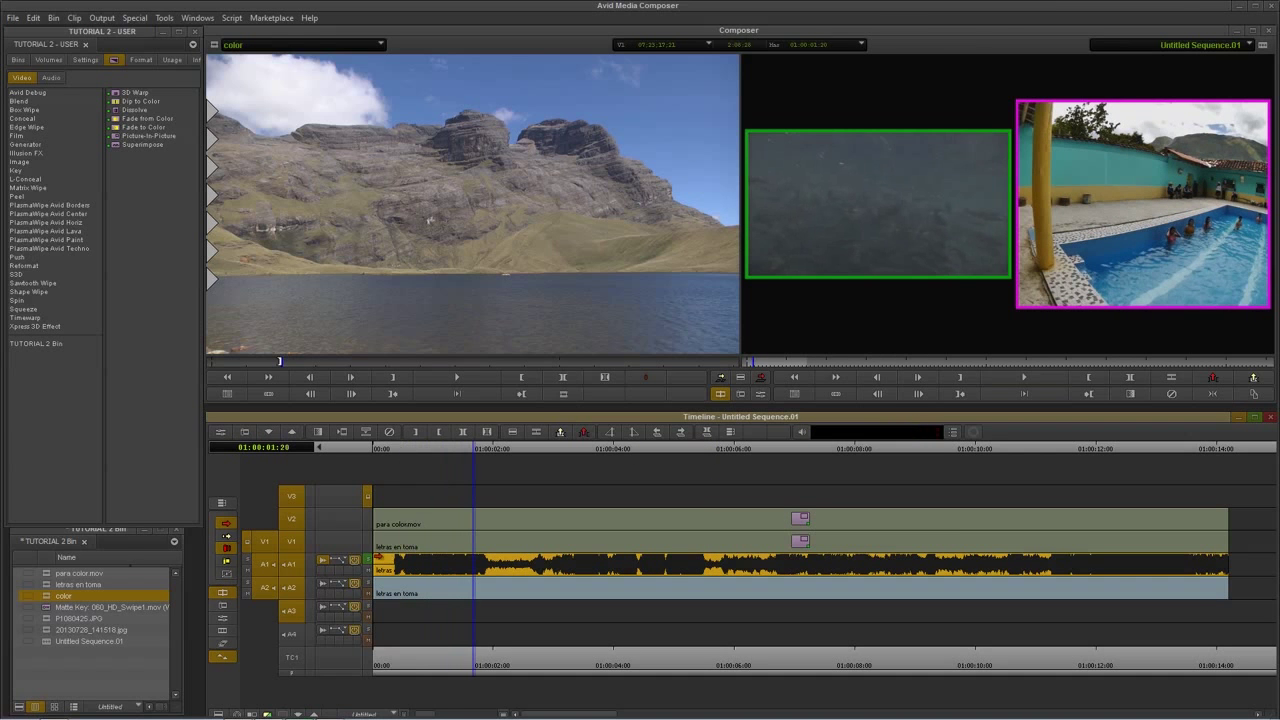
- Try to solo audio track A2, leave trim mode, and park the playhead at about 01:00:05:19
click(372, 590)
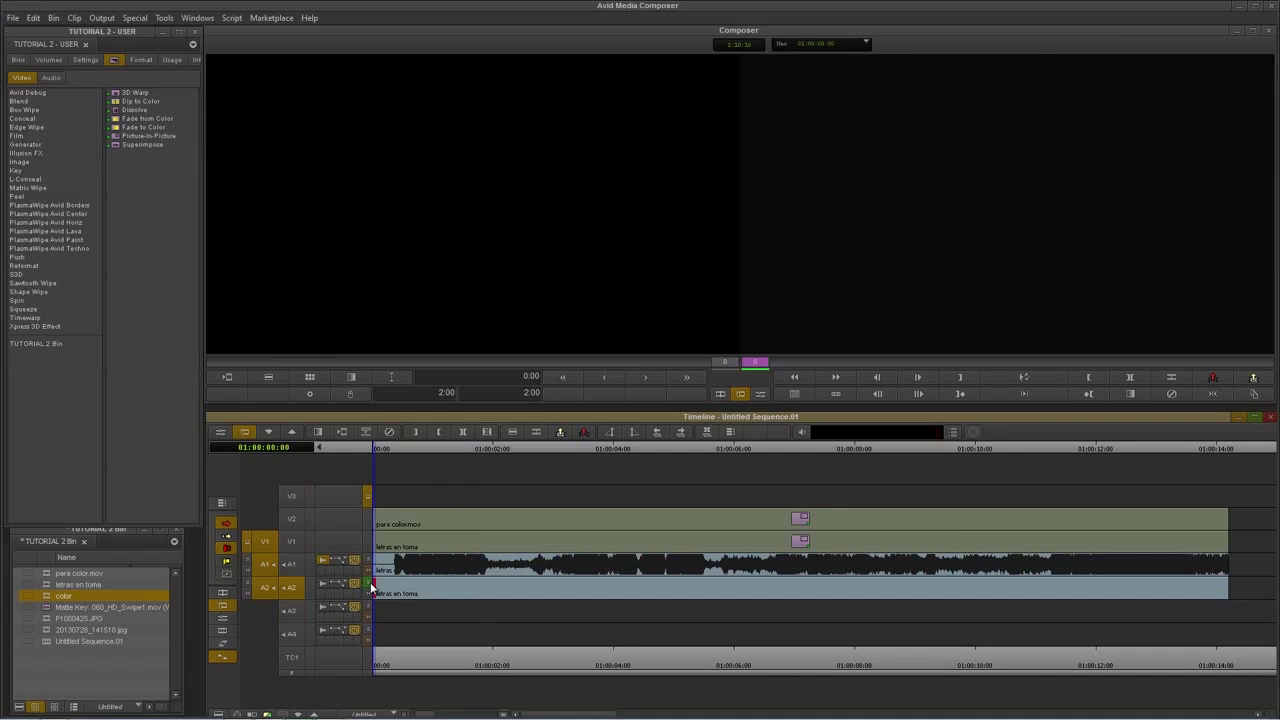
drag(468, 456, 537, 452)
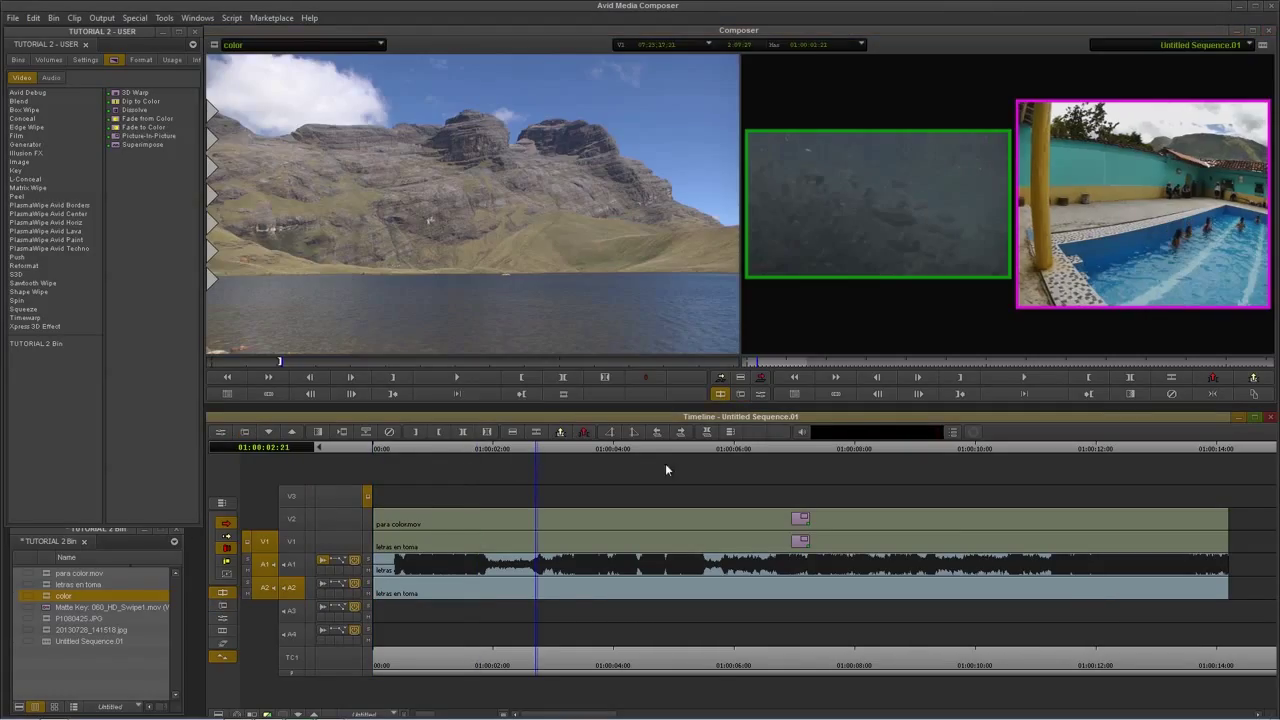
click(714, 452)
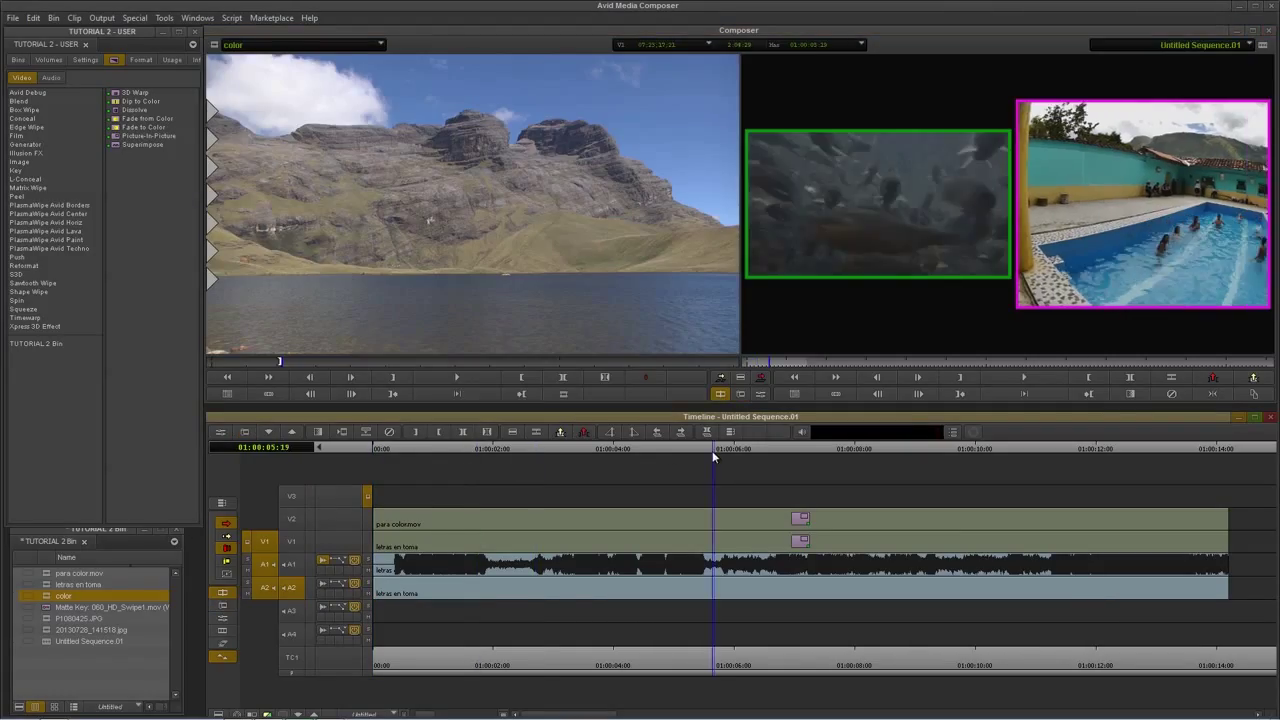